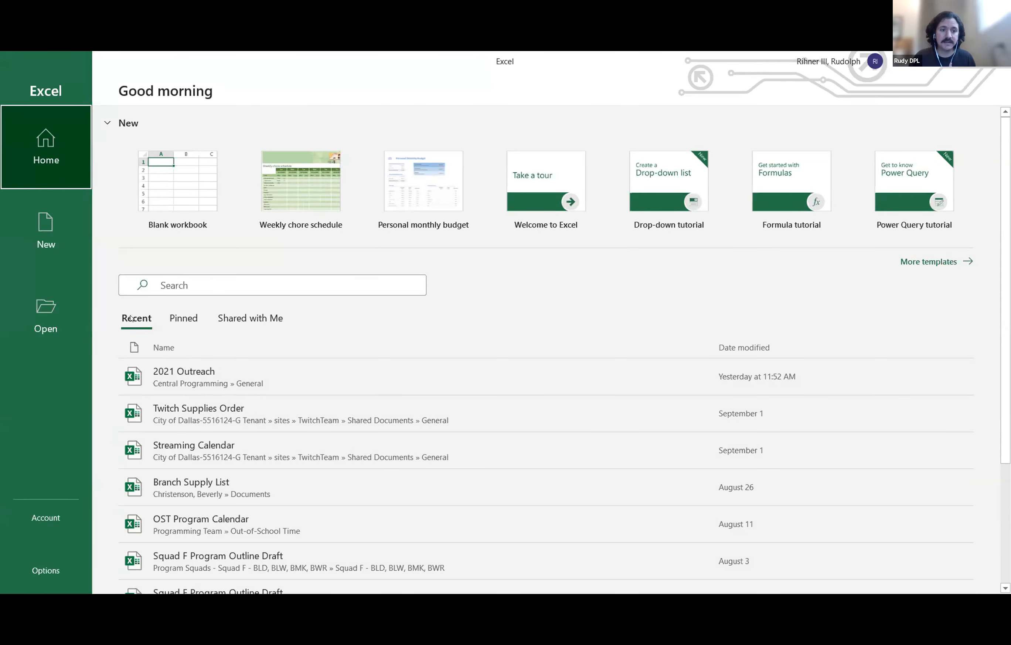
- Browse the new-workbook templates and create a workbook from the Seasonal photo calendar template
click(55, 311)
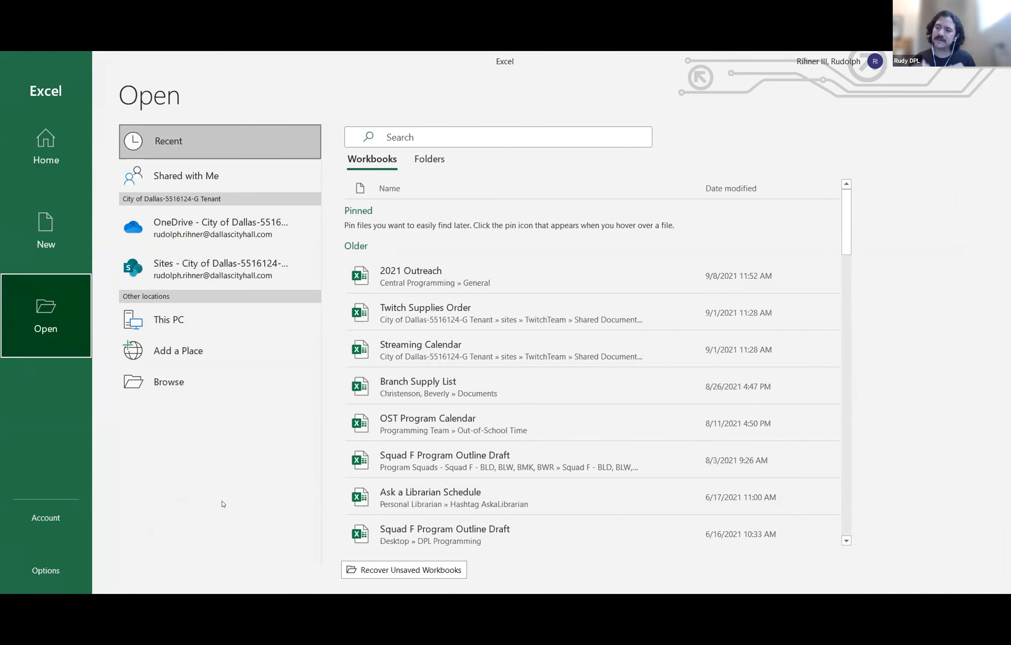
click(46, 240)
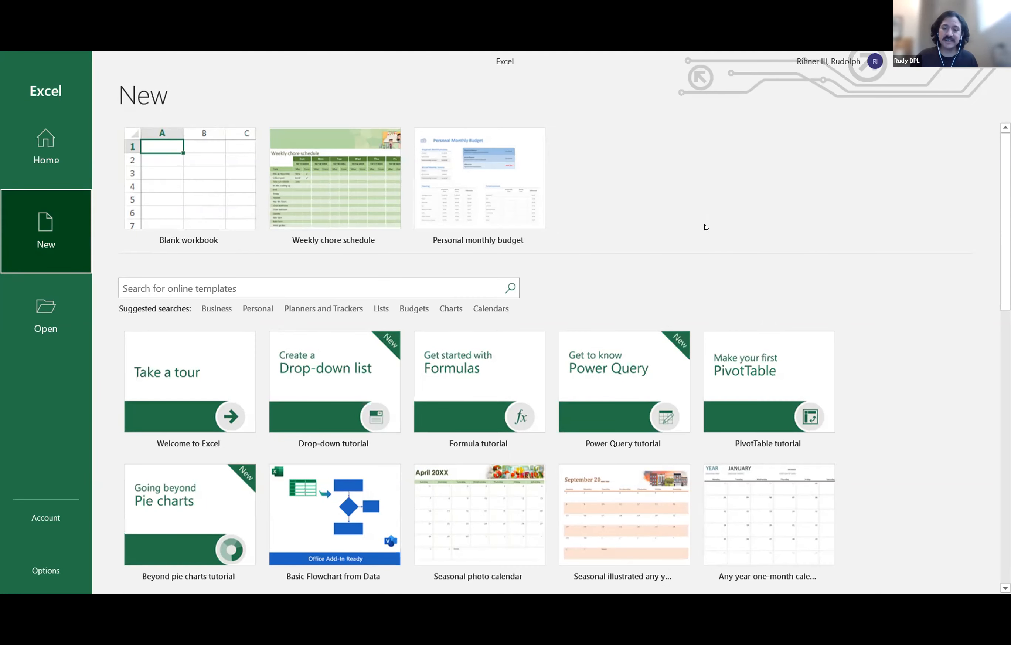
scroll(707, 232, down, 1)
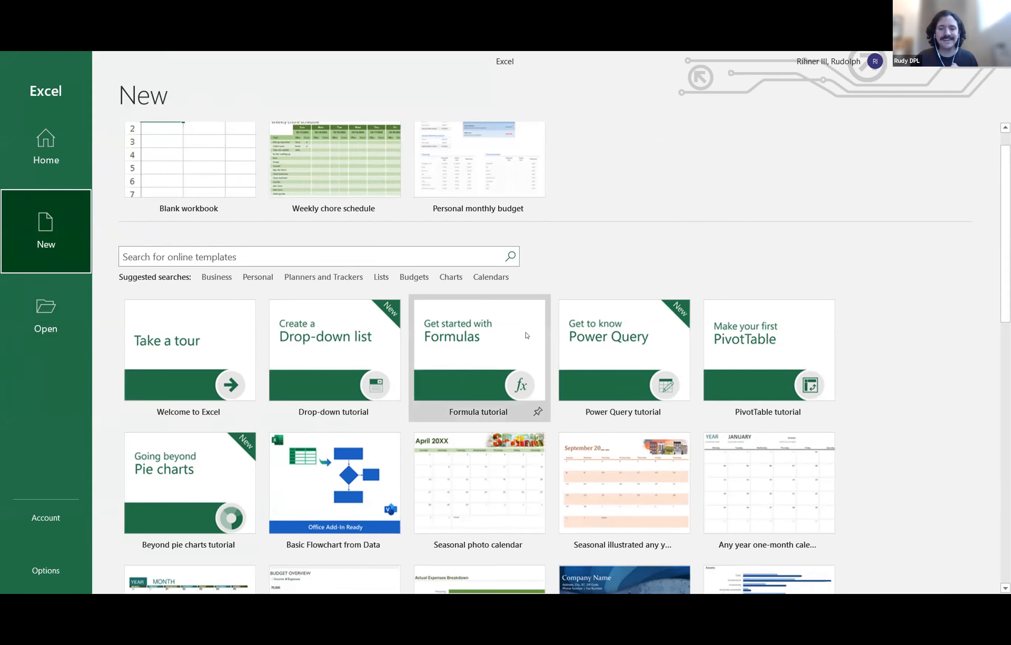
scroll(310, 350, down, 3)
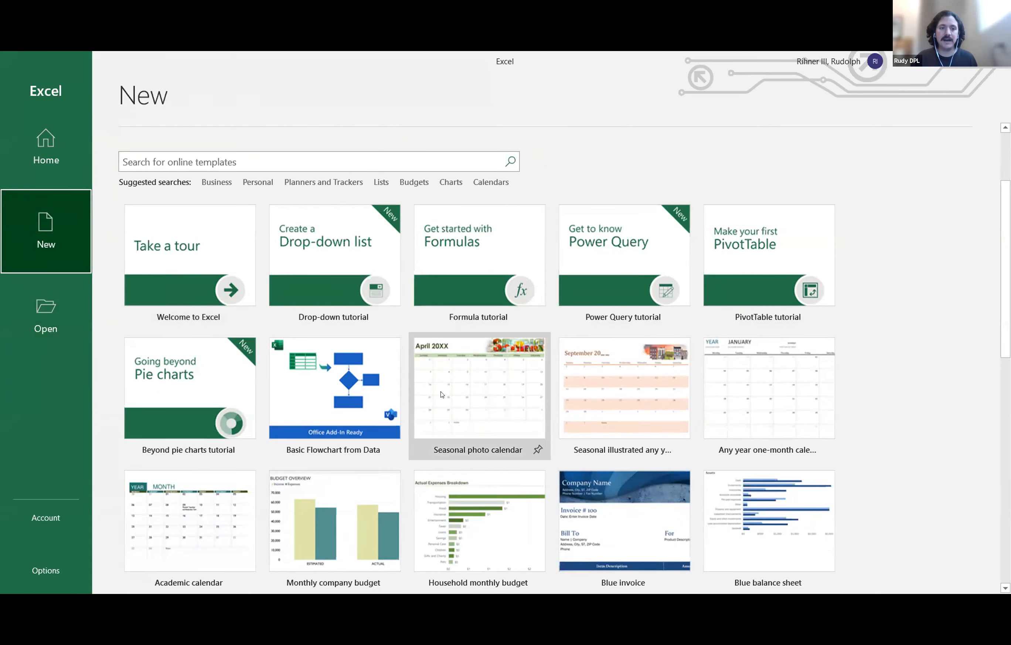
scroll(440, 394, down, 5)
scroll(441, 394, up, 5)
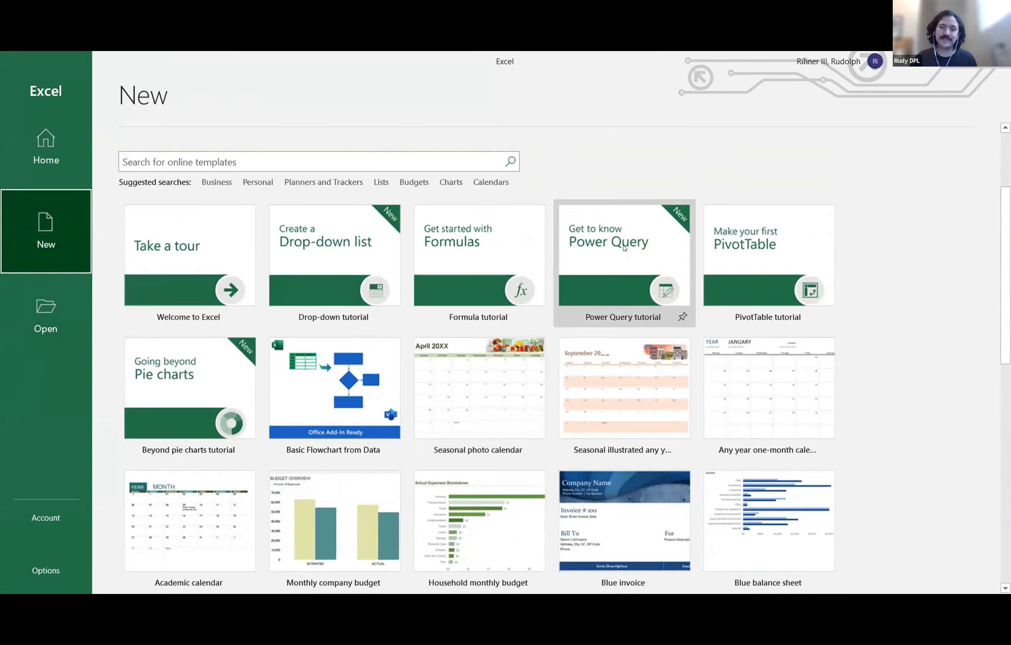
scroll(625, 248, up, 2)
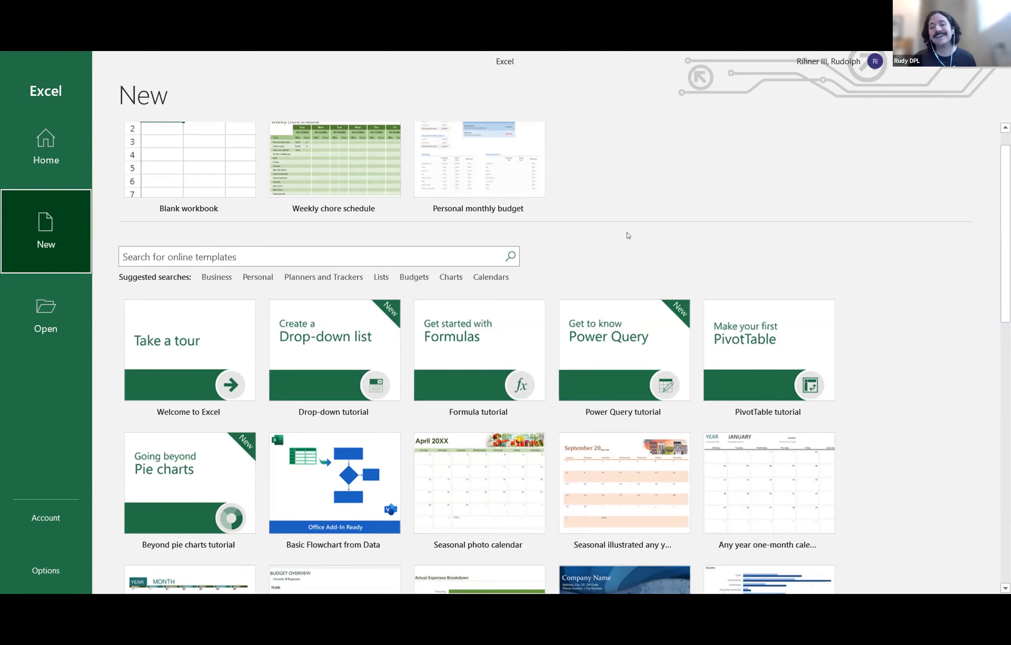
scroll(636, 240, down, 5)
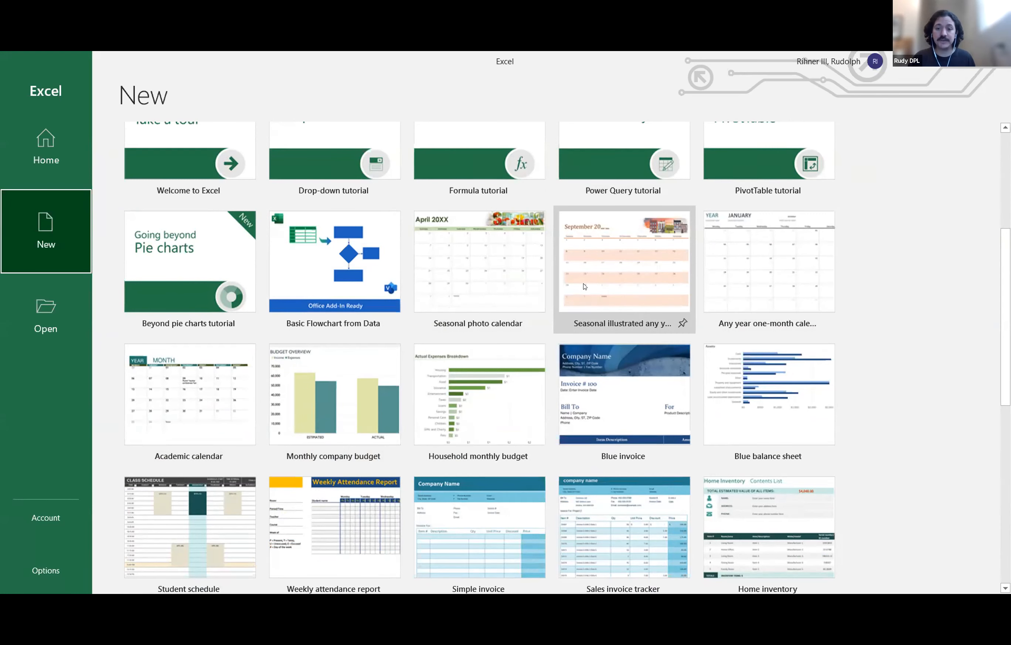
click(468, 283)
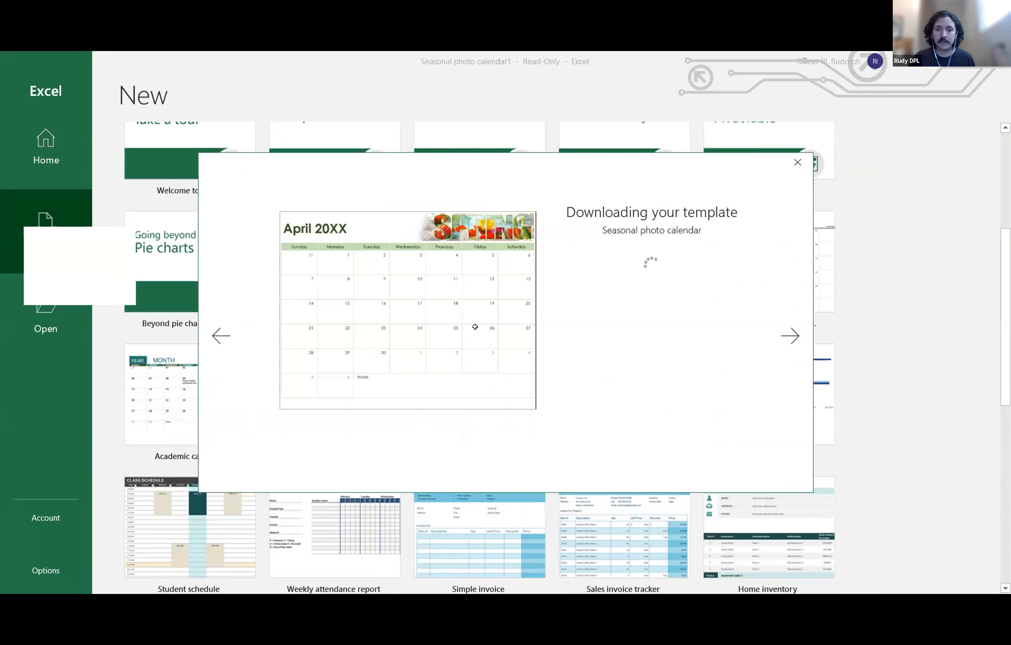
scroll(563, 359, up, 5)
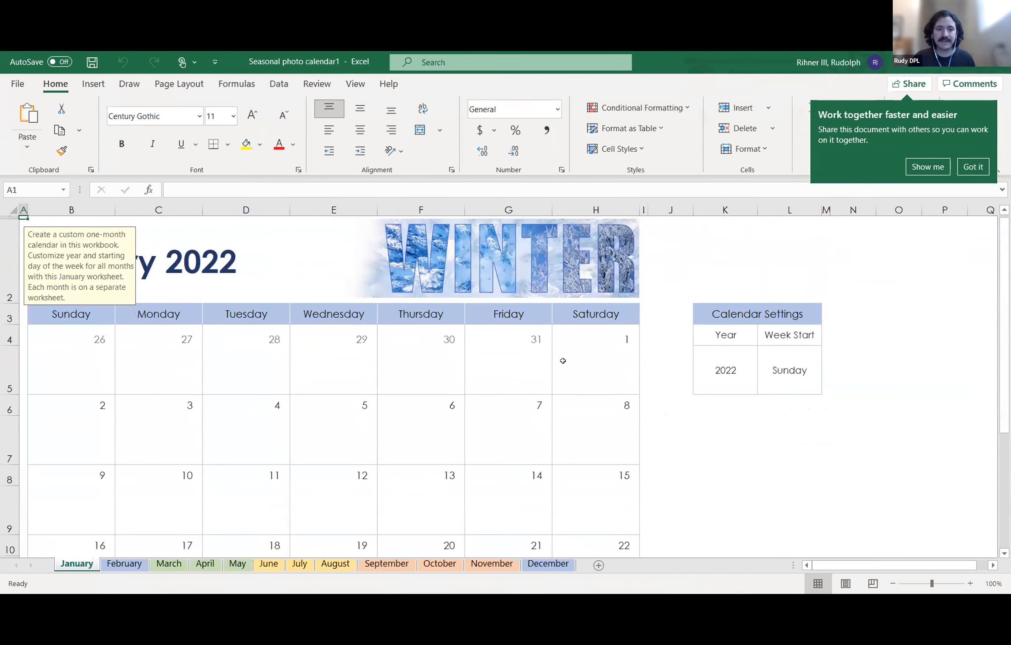
- Change the month in the January sheet's title formula to March, keeping the calendar year reference
click(269, 266)
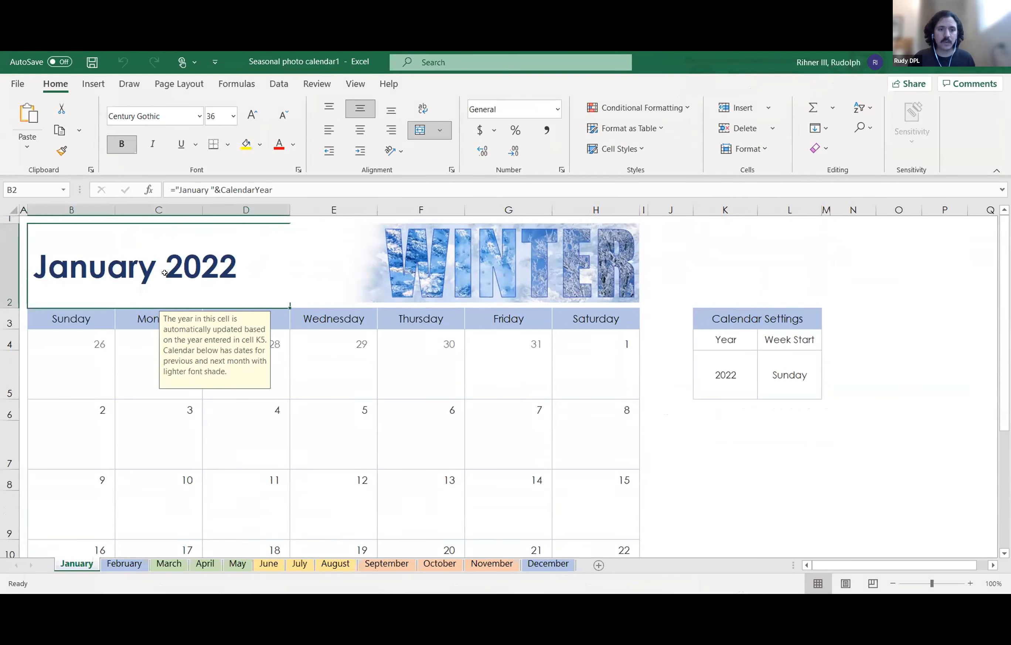
click(494, 297)
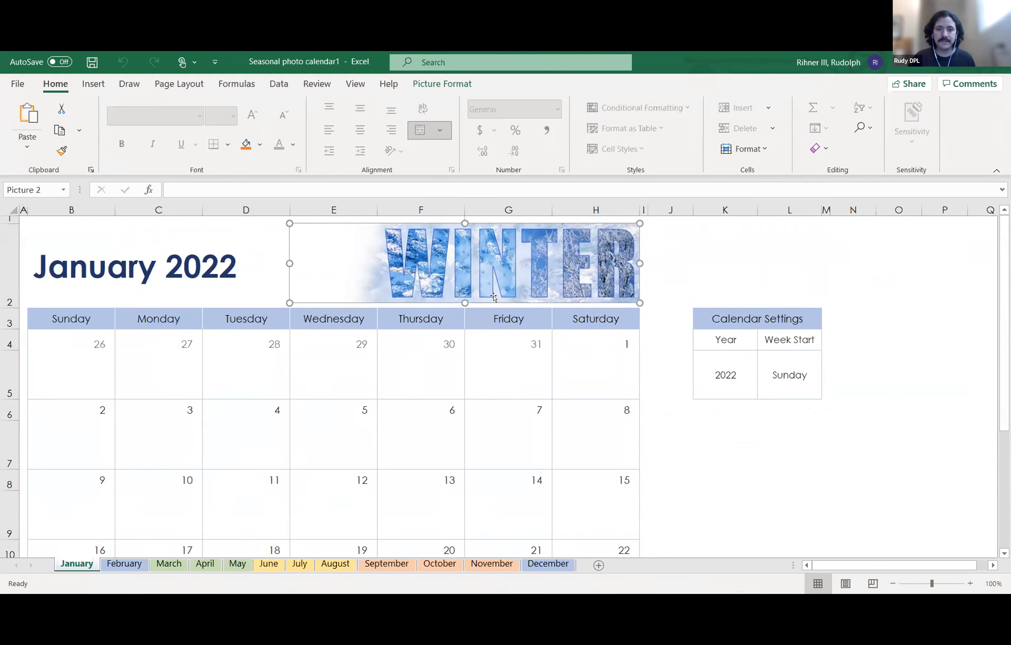
click(79, 266)
double_click(80, 265)
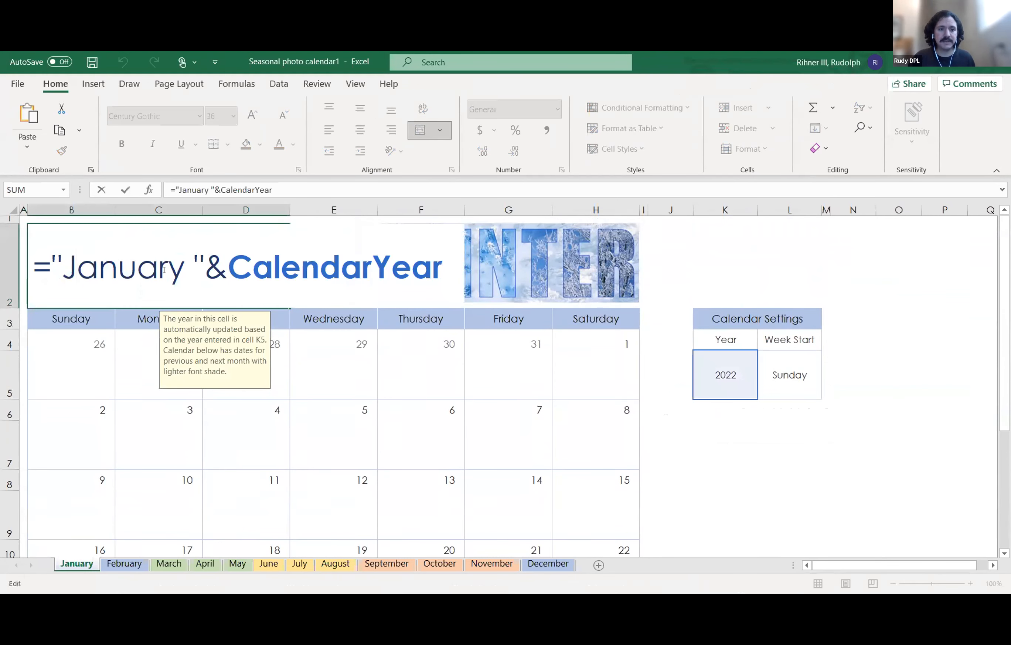
drag(183, 263, 63, 266)
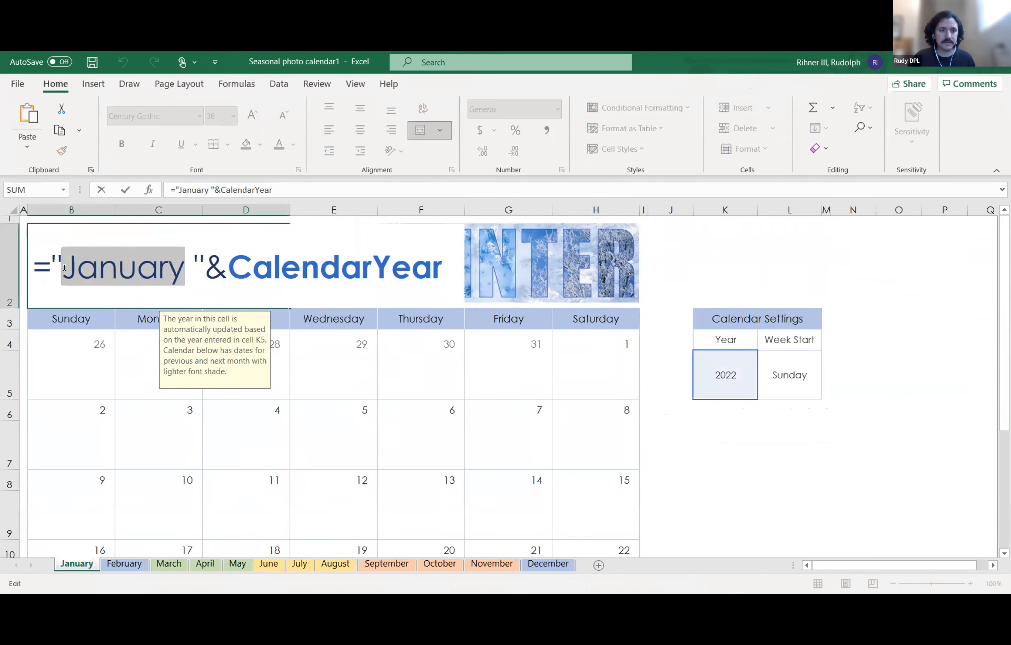
text(March)
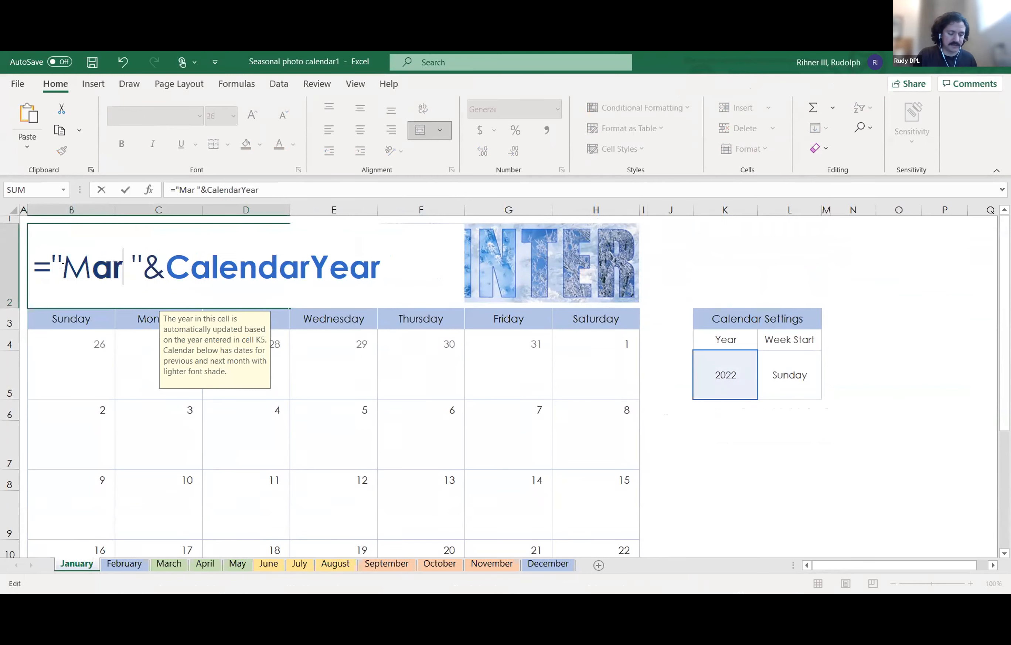
click(304, 382)
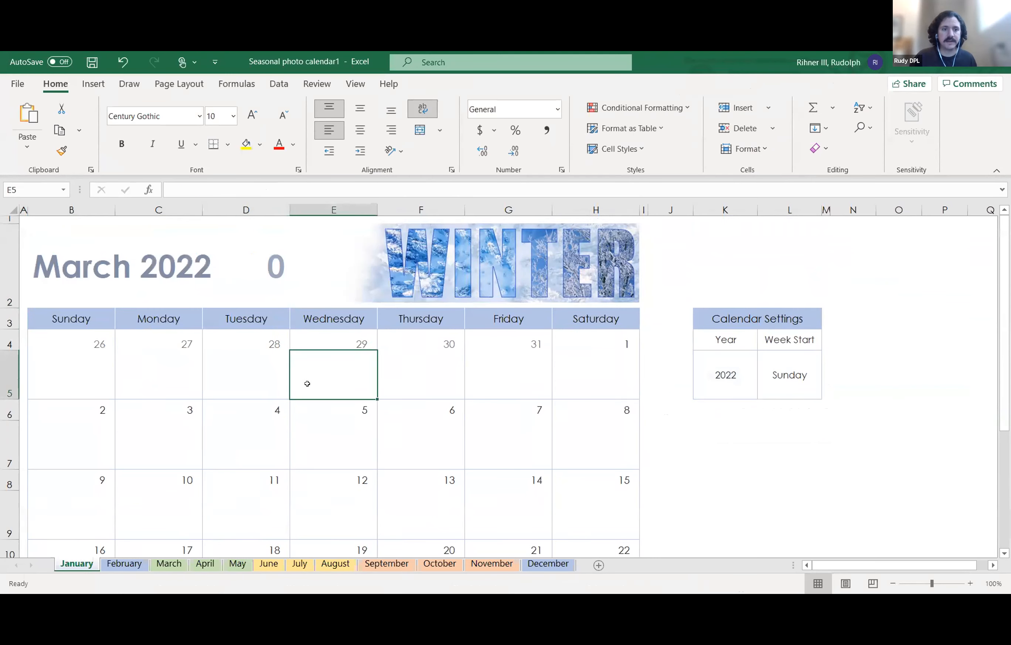
click(498, 266)
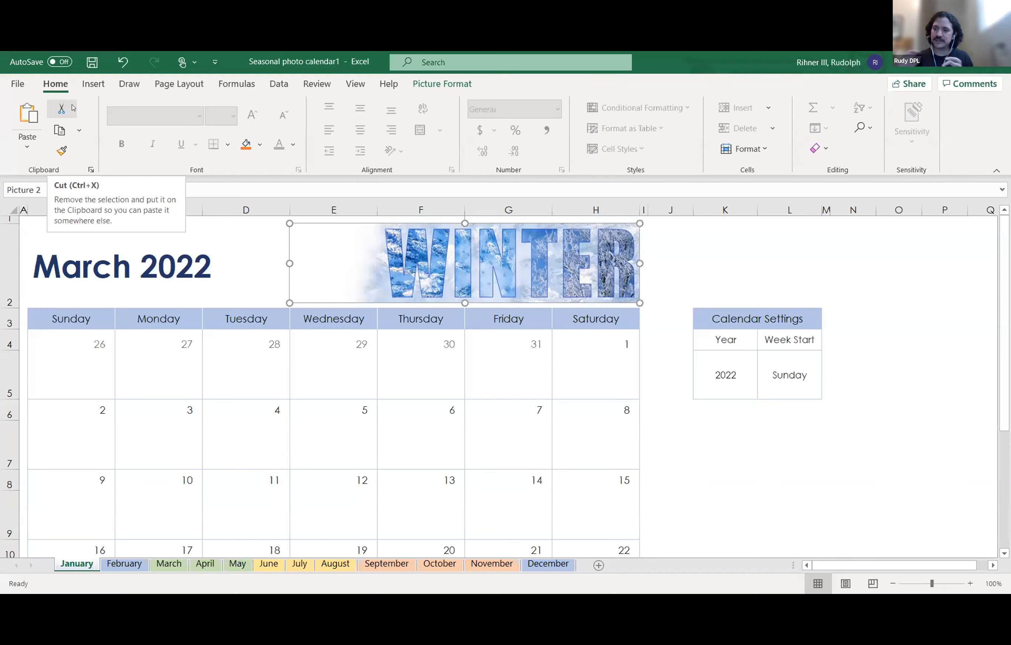
- Look through the full gallery of new-workbook templates and the suggested Business templates
click(17, 84)
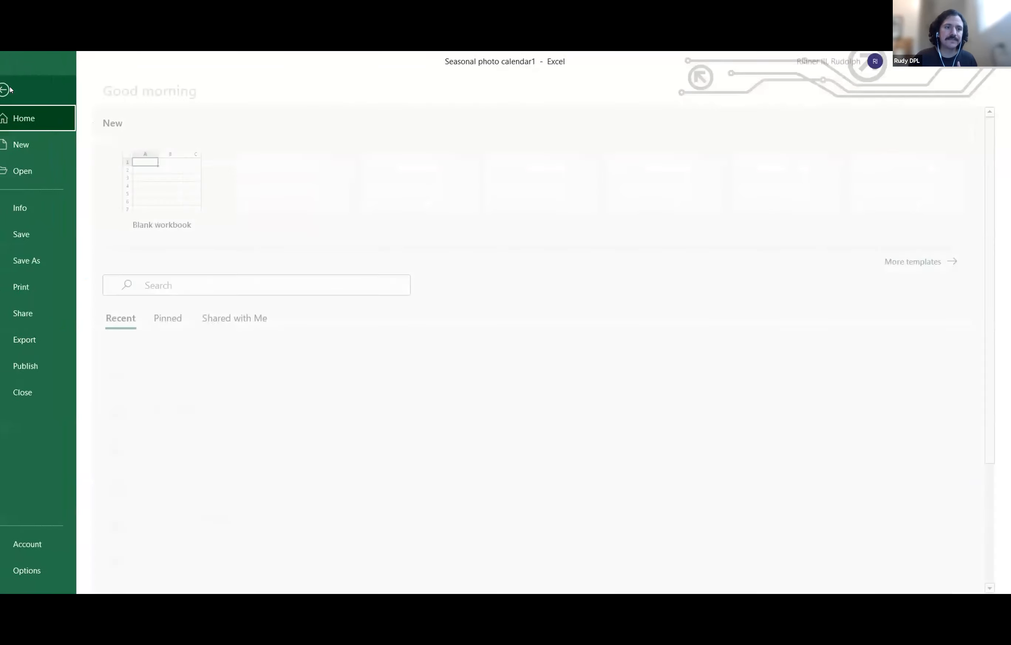
click(45, 140)
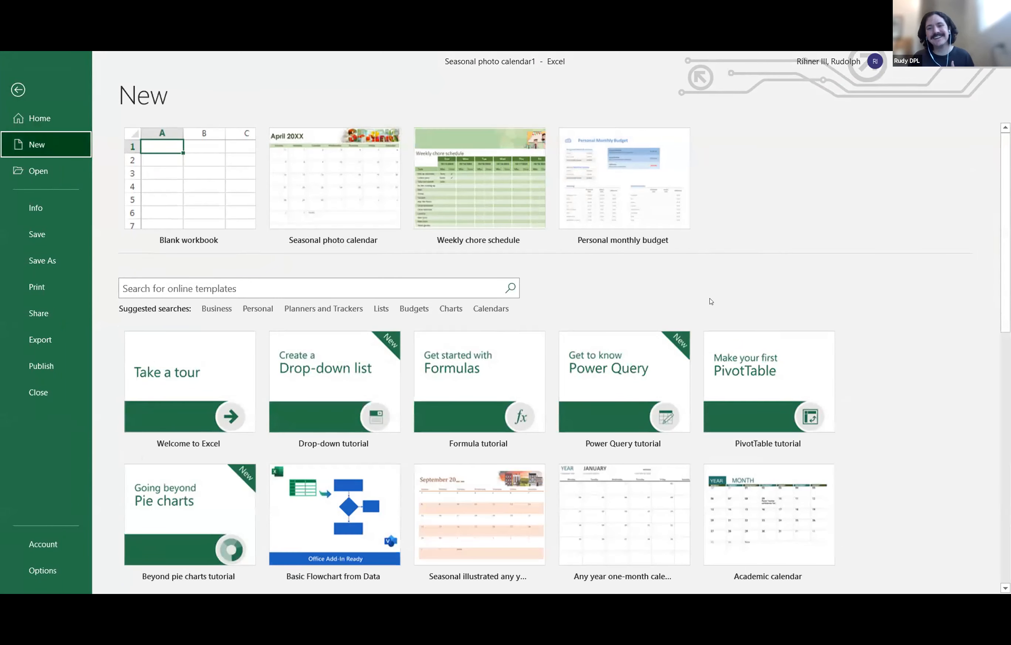
scroll(697, 320, down, 5)
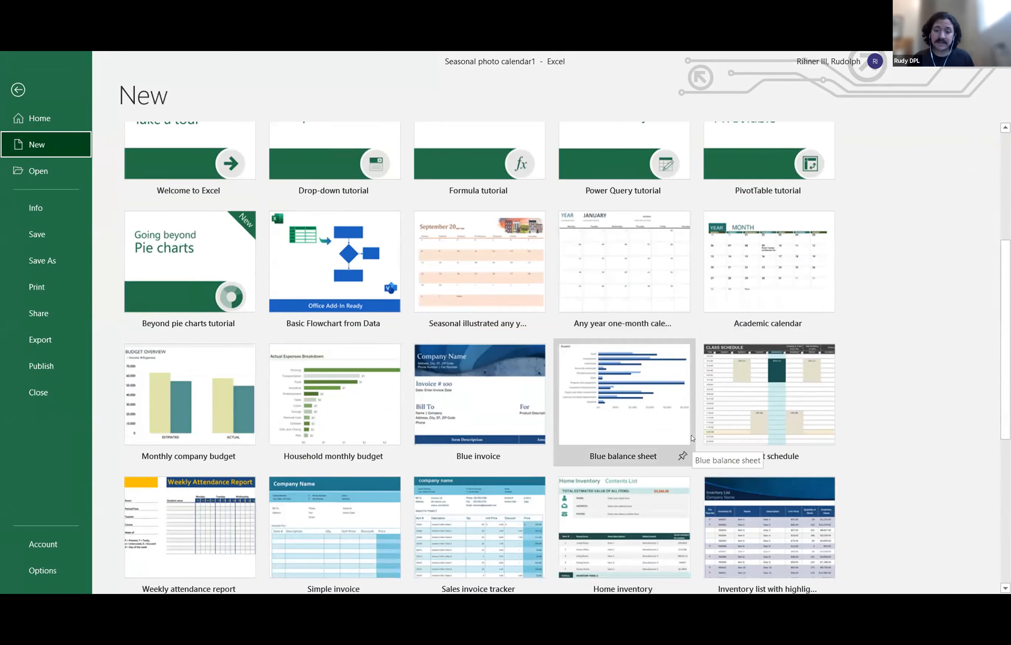
scroll(756, 386, down, 1)
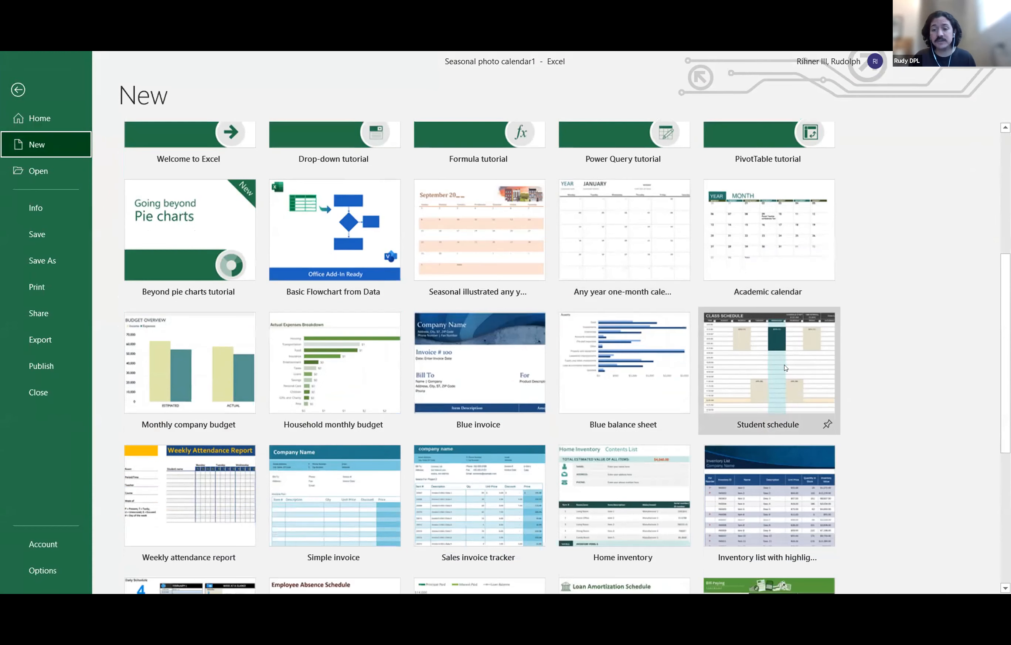
scroll(444, 396, down, 2)
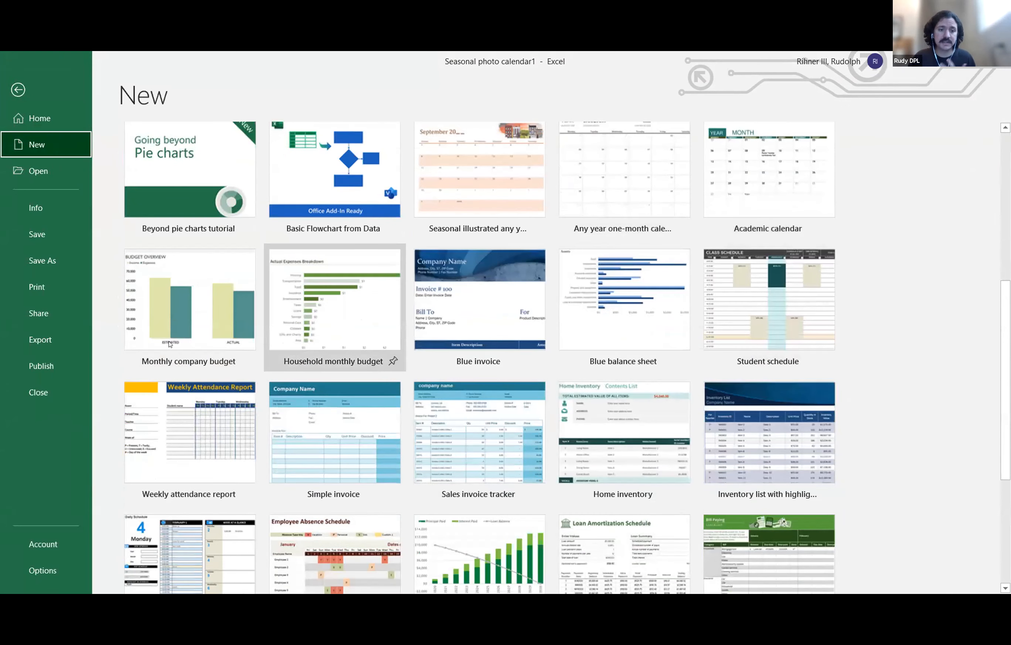
scroll(442, 450, down, 2)
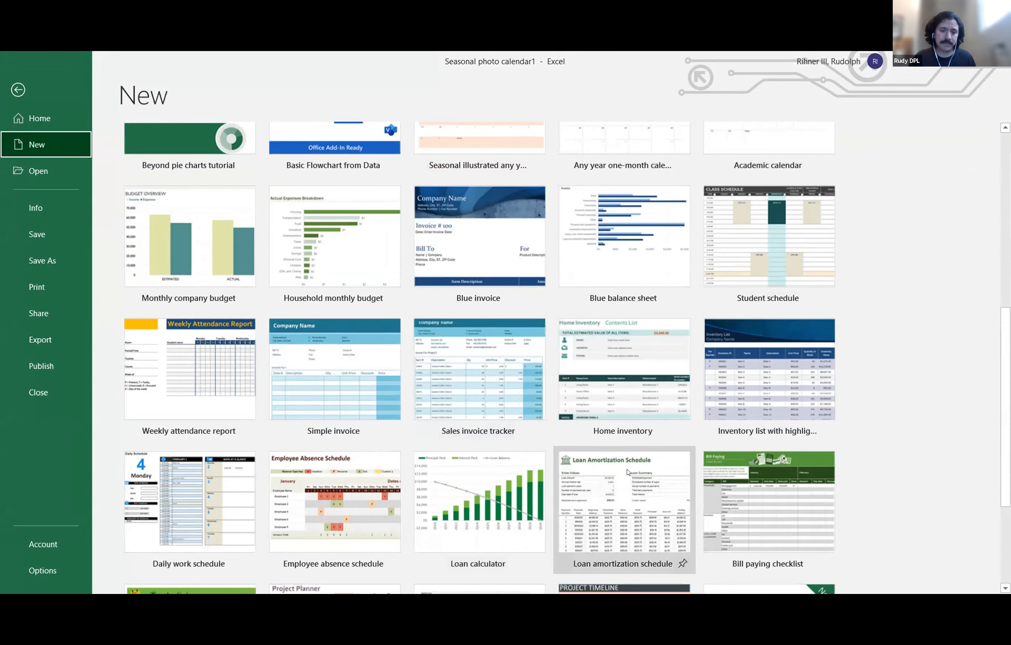
scroll(560, 496, down, 2)
scroll(518, 412, down, 1)
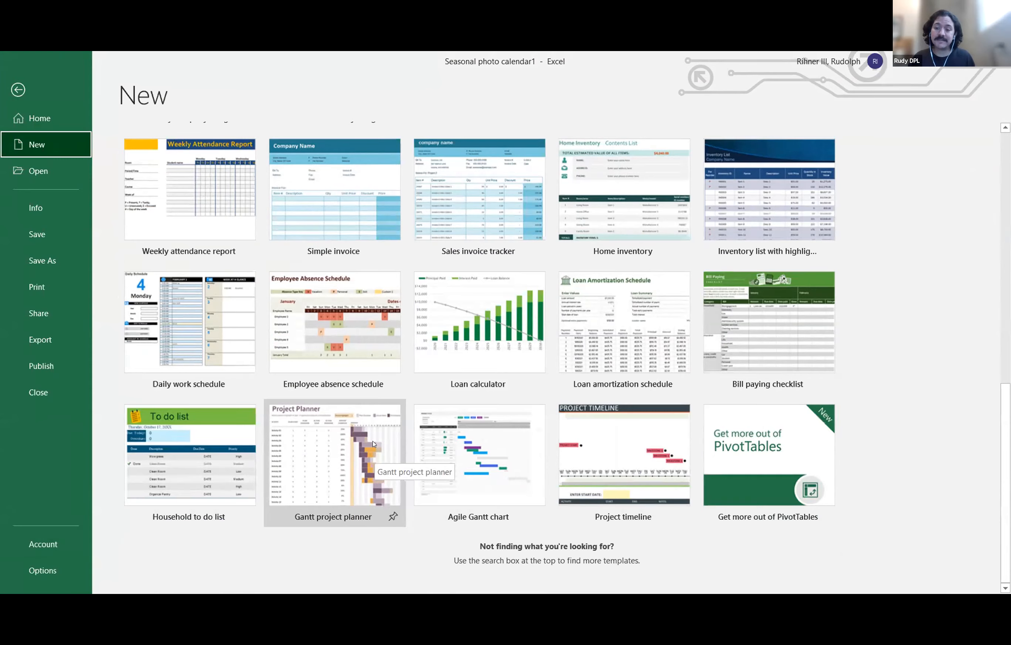
scroll(366, 404, up, 3)
scroll(365, 404, up, 8)
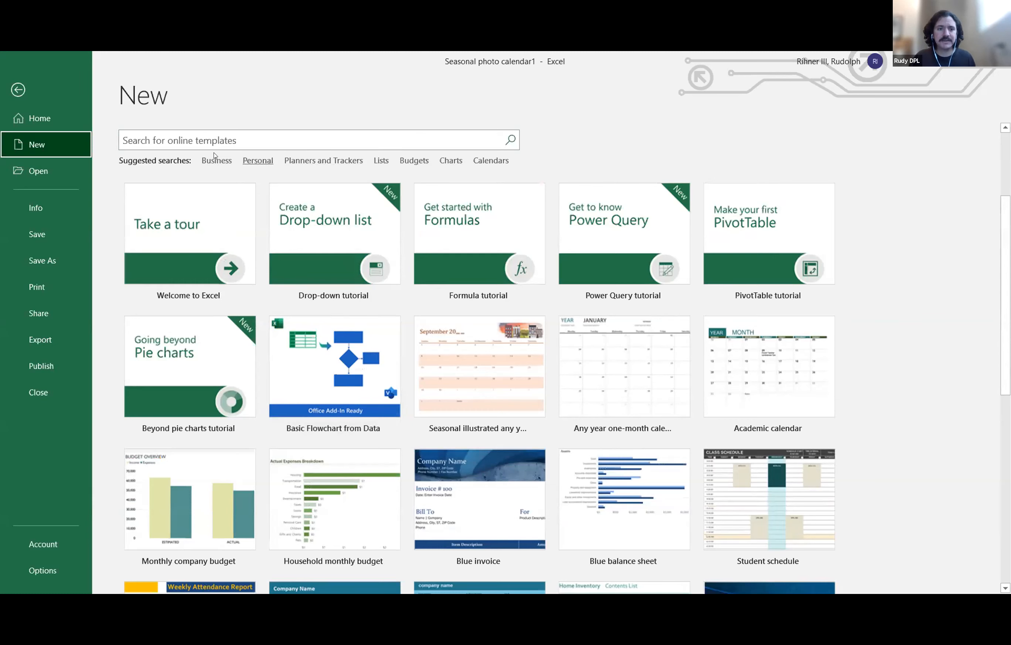
click(211, 160)
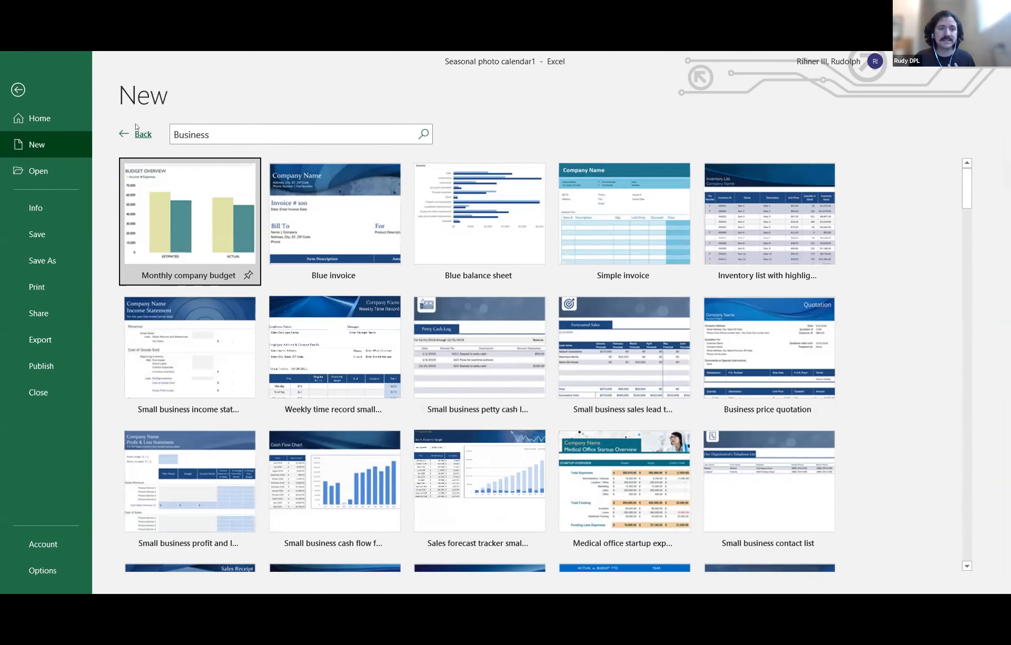
click(139, 135)
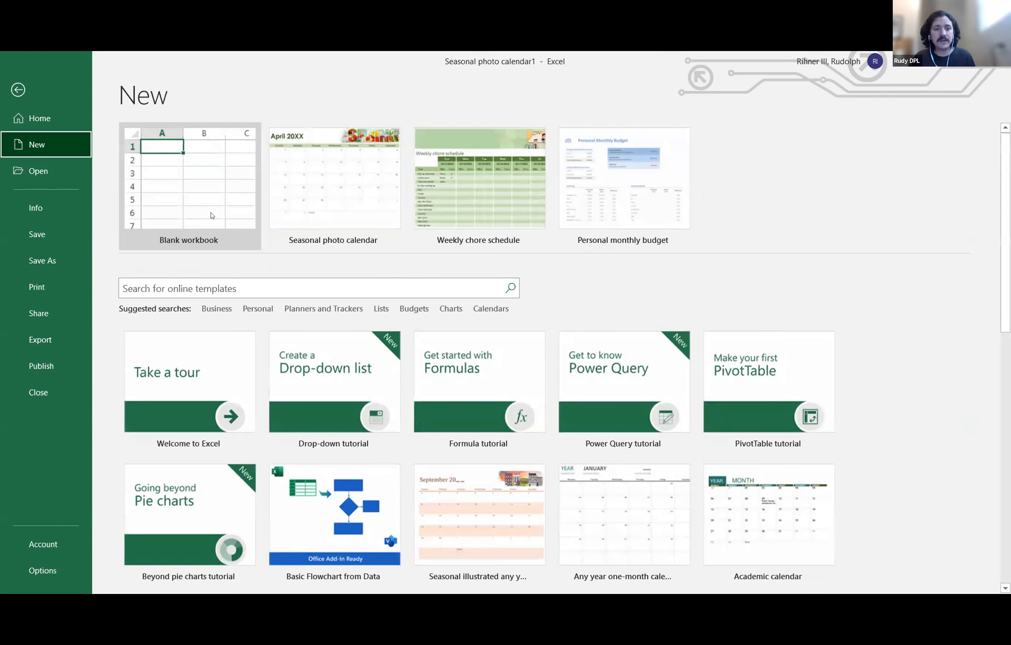
- Search the online templates for "schedule" and create a workbook from the Daily work schedule template
click(219, 280)
text(sc)
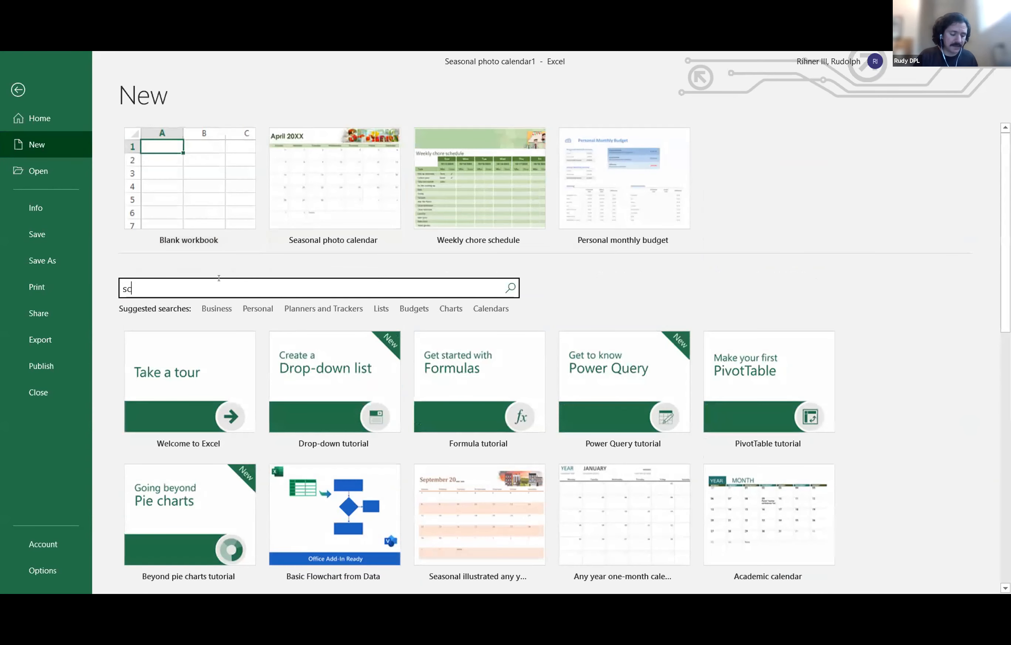
text(hedule)
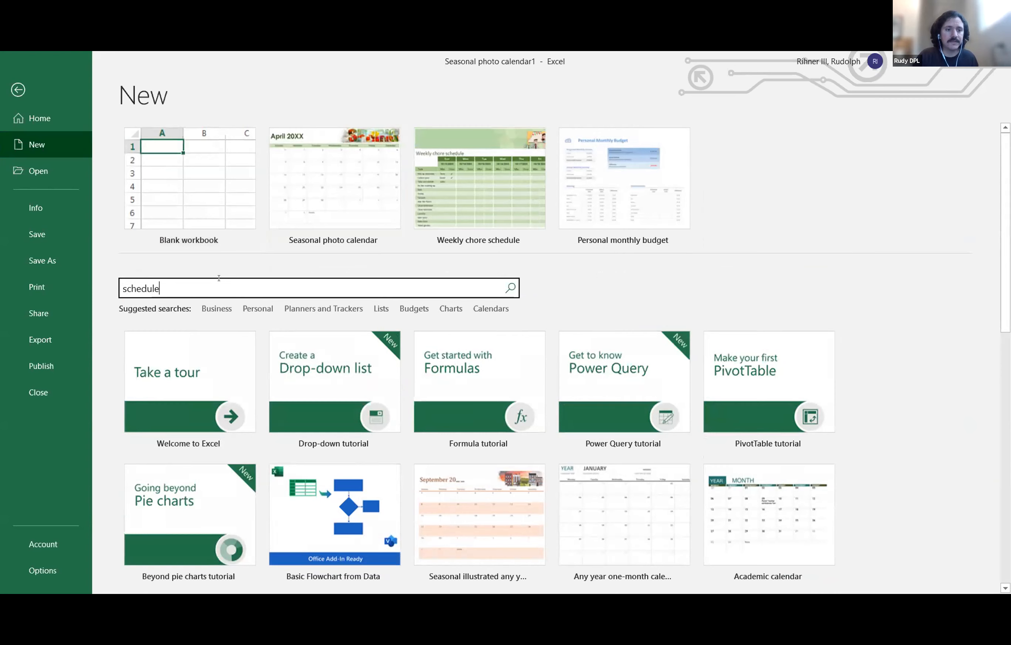
key(Return)
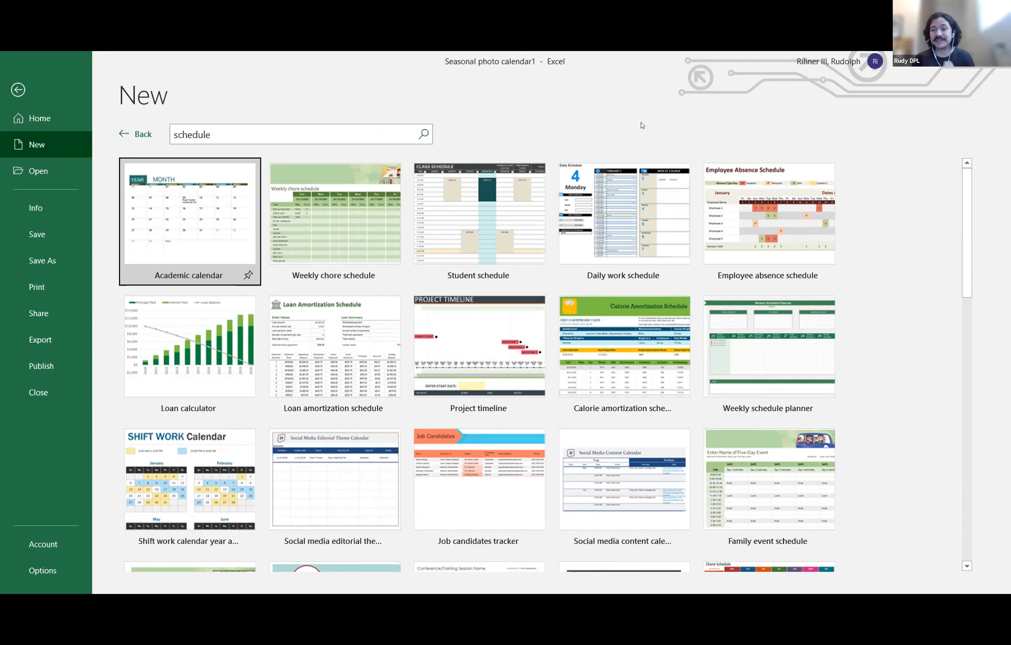
click(602, 216)
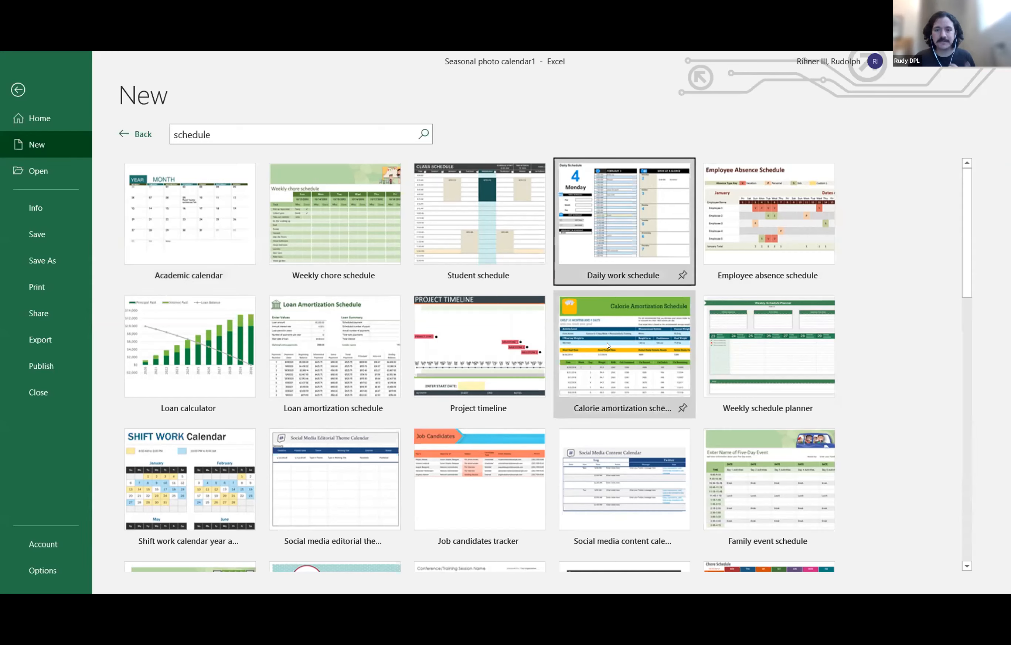
key(Escape)
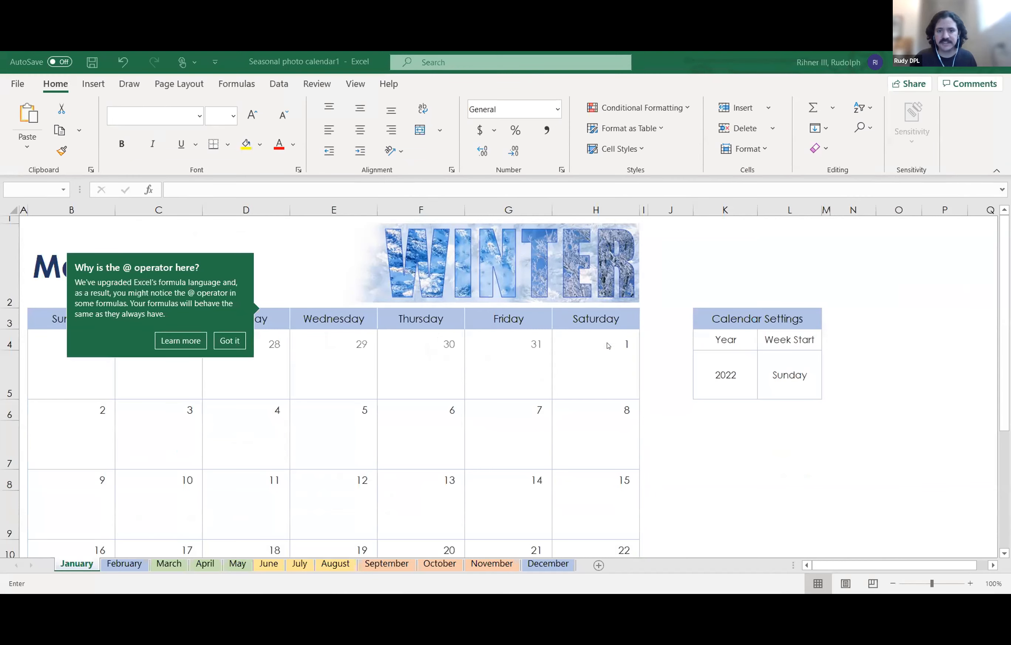
key(Escape)
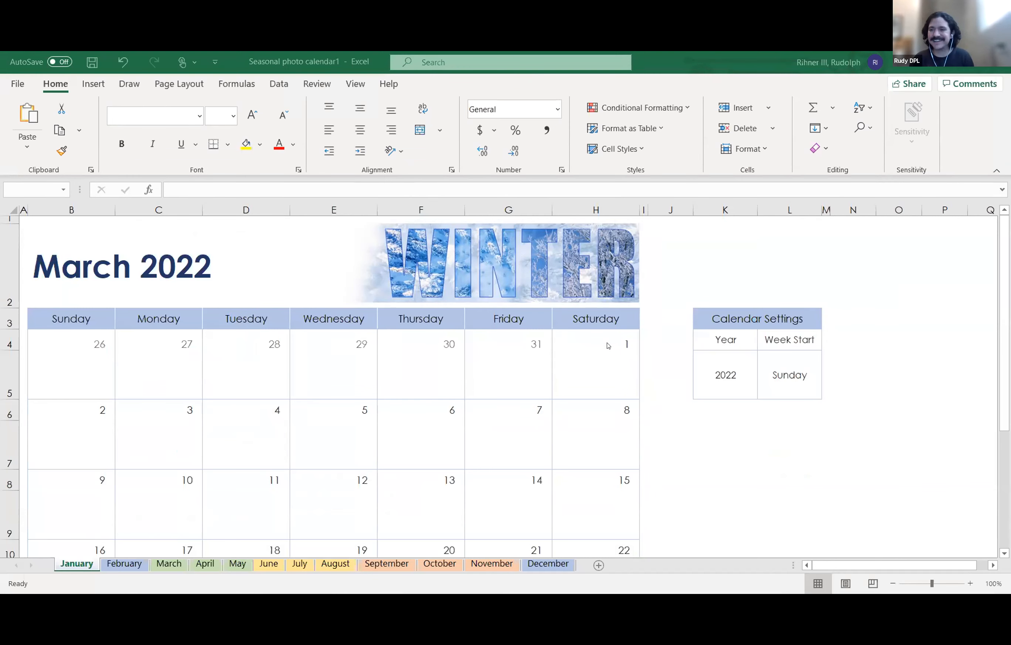
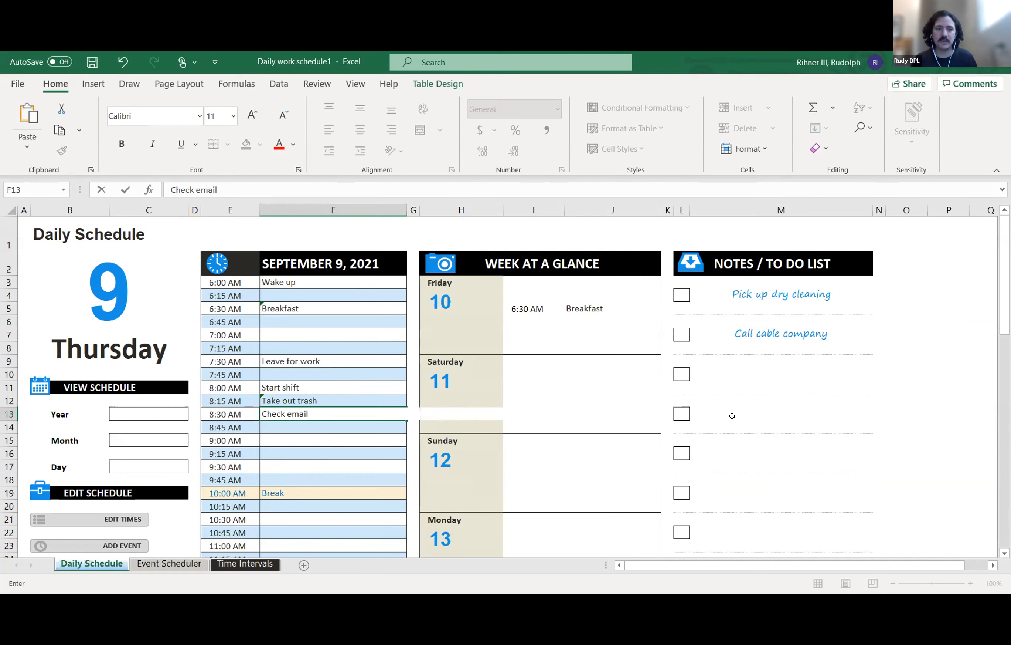
- Create a new blank workbook
click(19, 84)
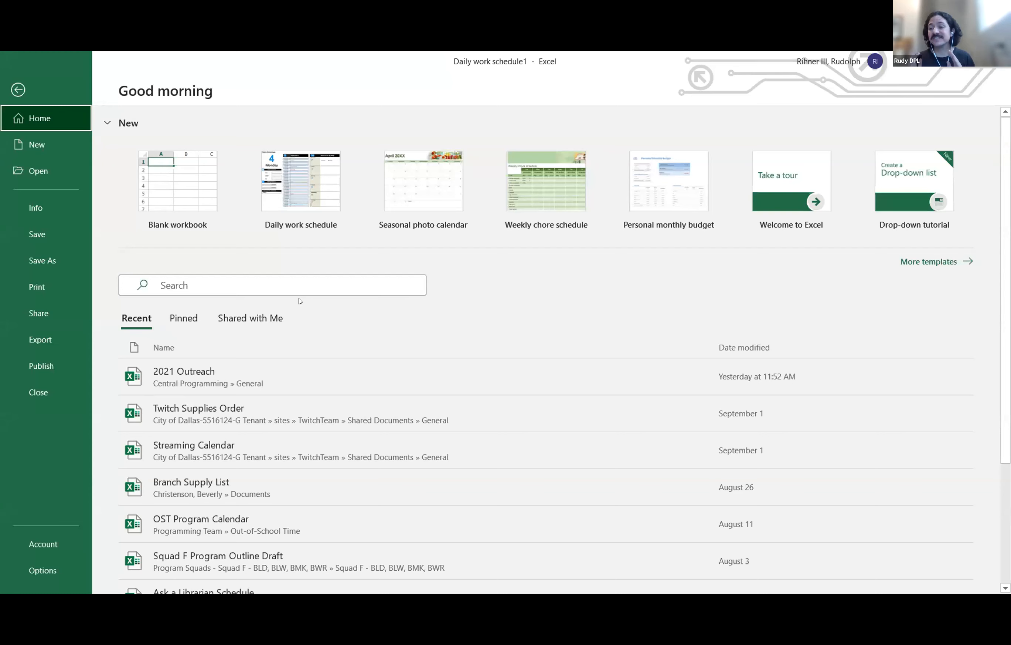
click(183, 179)
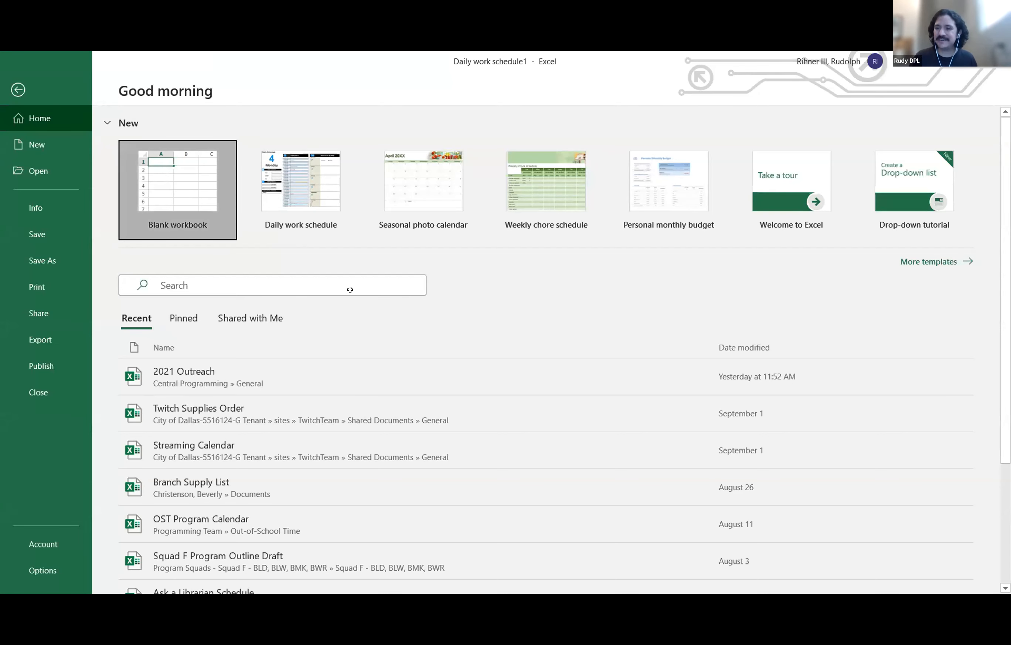
- Enter the numbers 1, 2 and 3 down column D in cells D3 to D5 of the blank sheet
key(Escape)
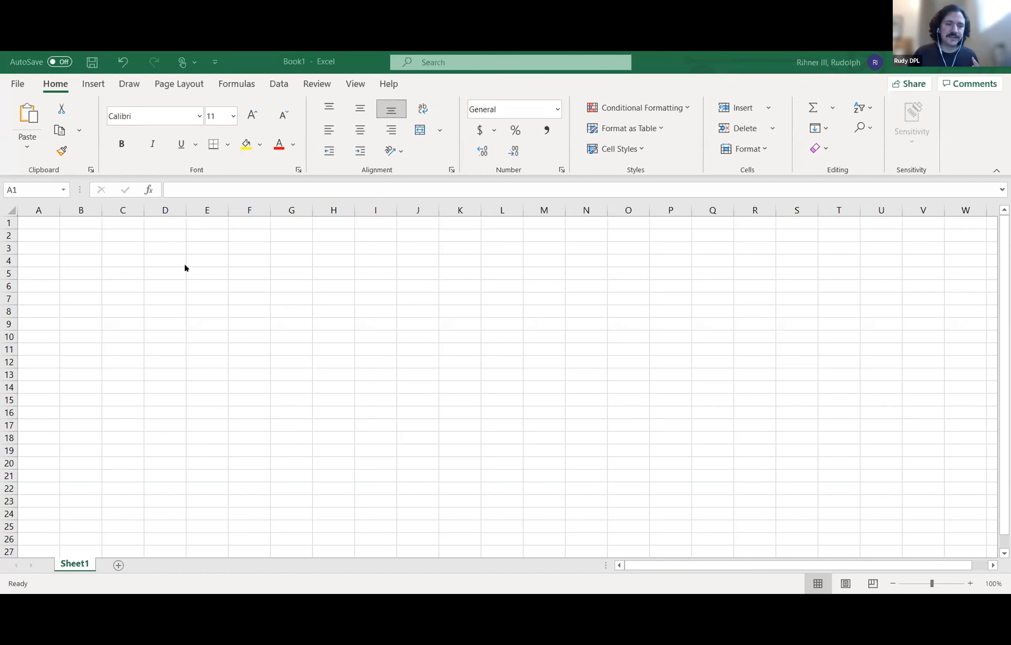
click(166, 252)
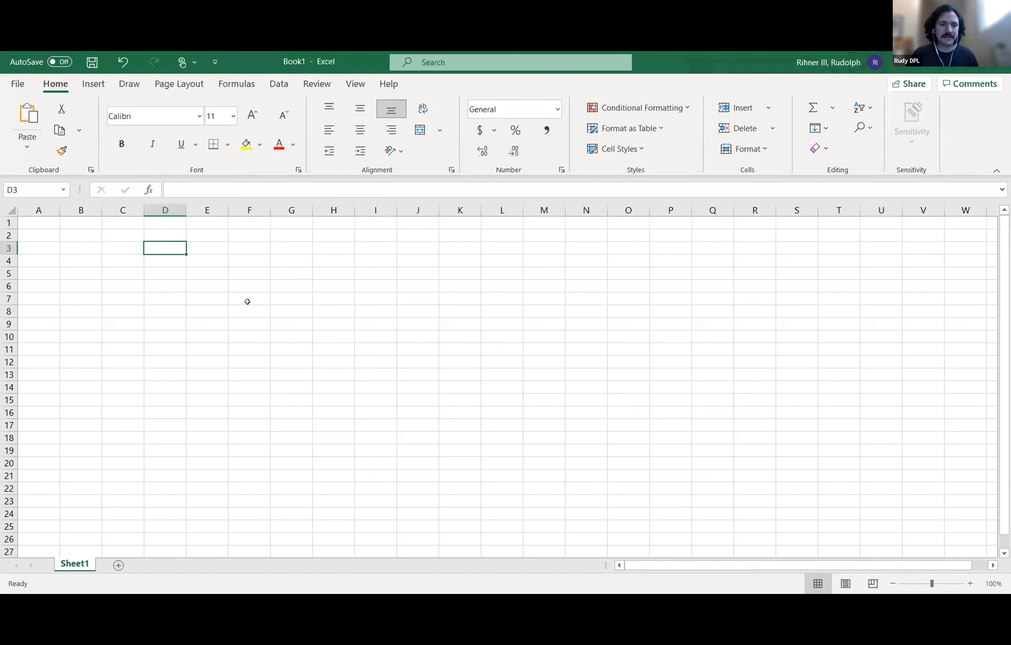
text(1)
key(Return)
text(2)
key(Return)
text(3)
key(Return)
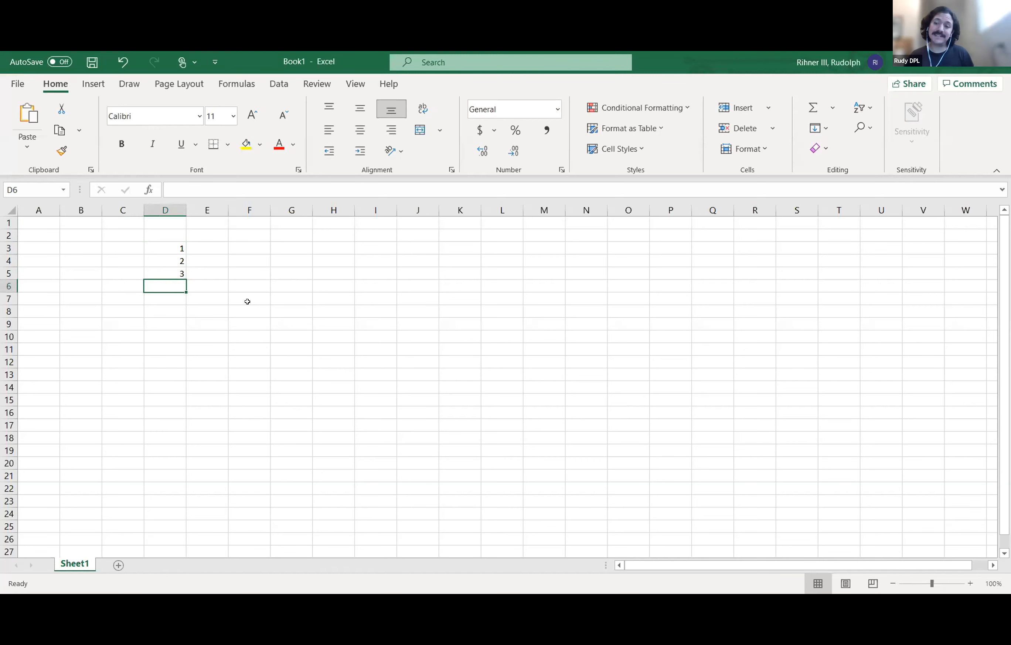
- Continue the number list in column D by entering 4, 5 and 6 in cells D6 to D8
click(18, 85)
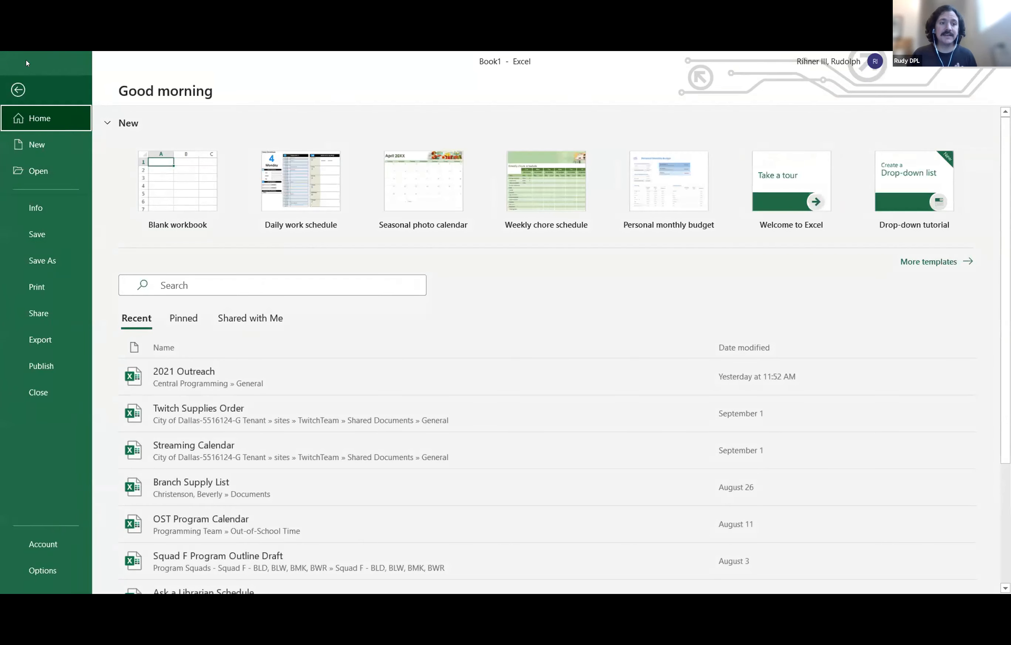
click(14, 89)
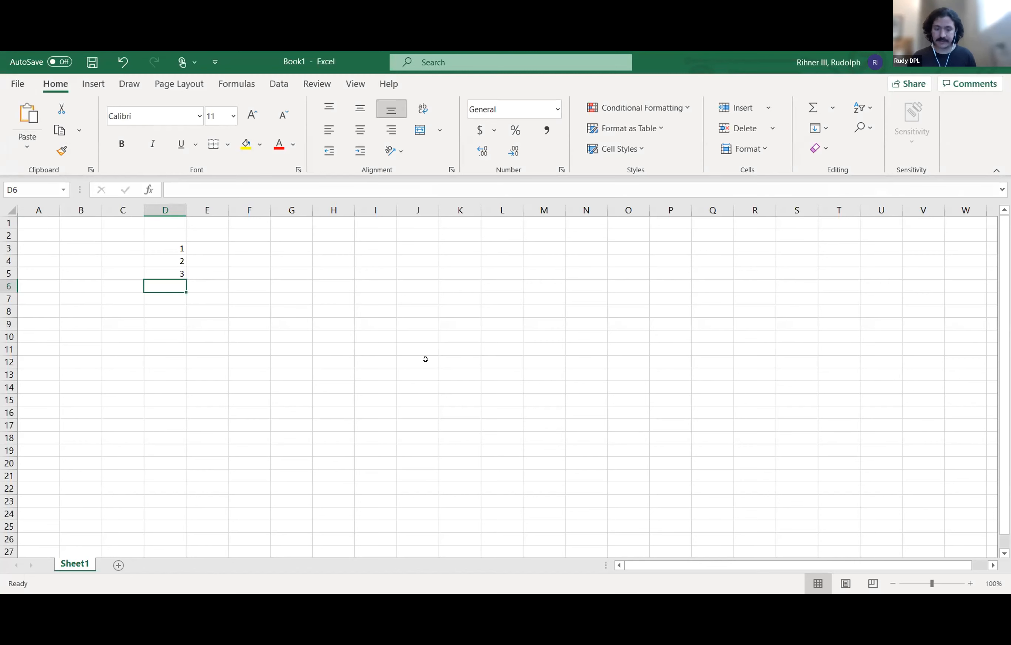
text(4)
key(Return)
text(5)
key(Return)
text(6)
key(Return)
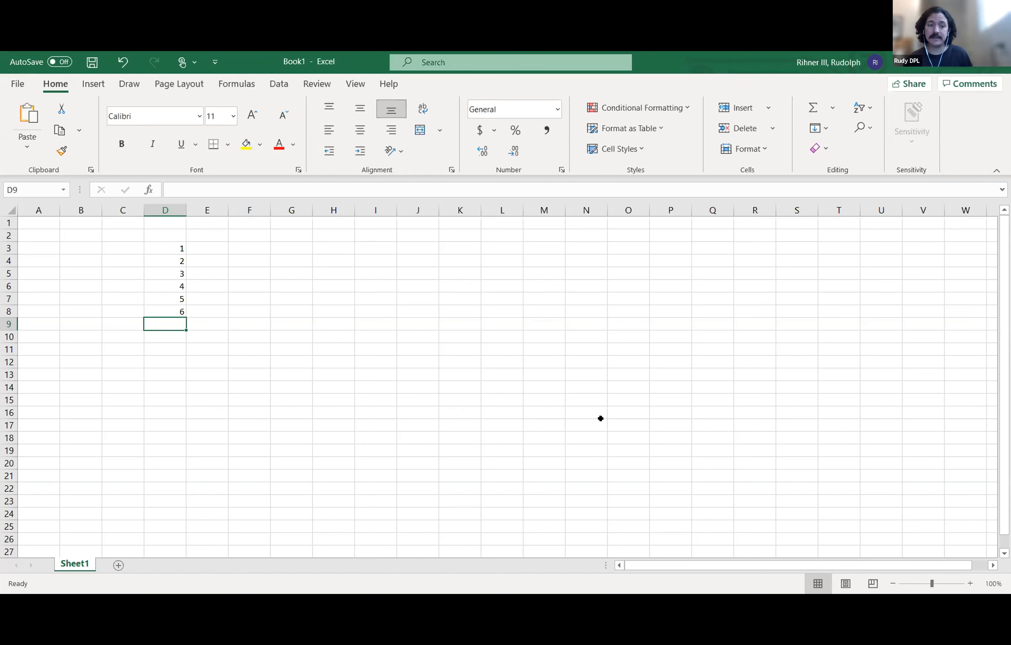
click(18, 81)
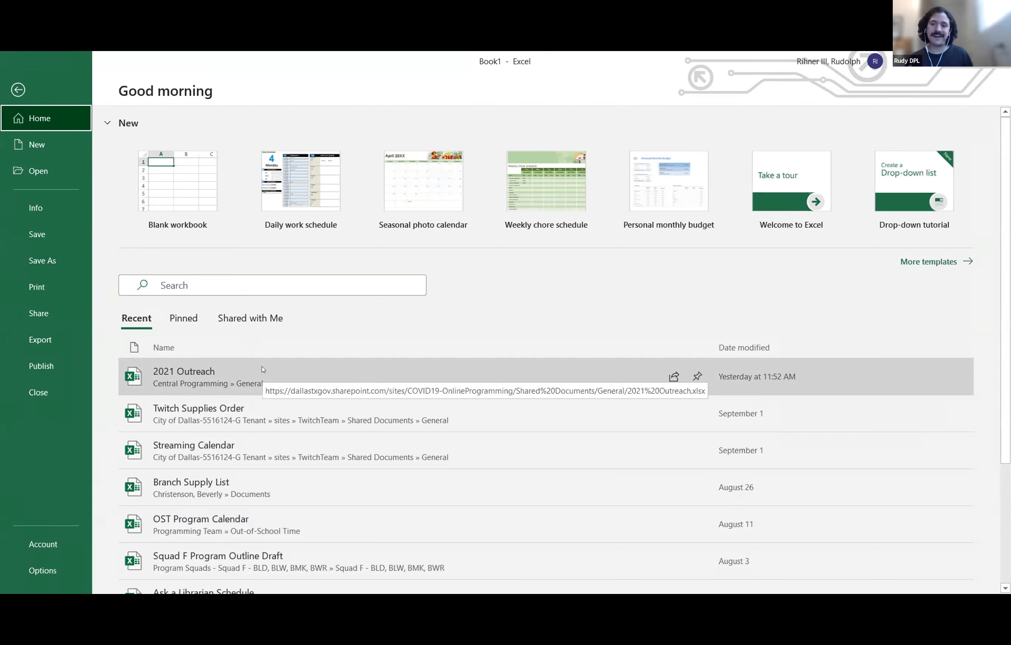
click(17, 90)
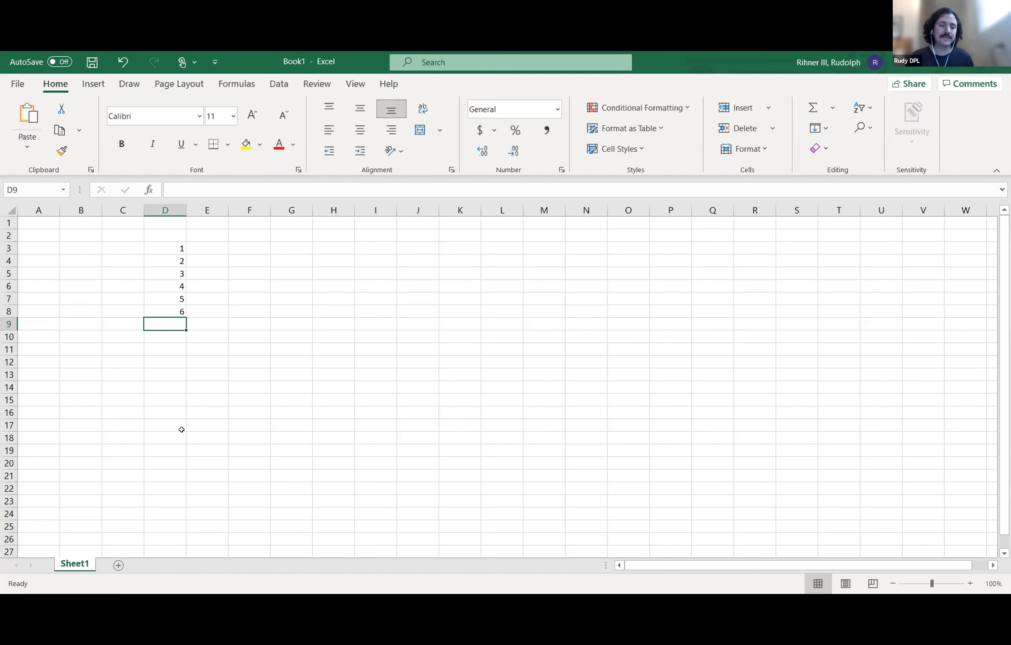
drag(164, 320, 156, 257)
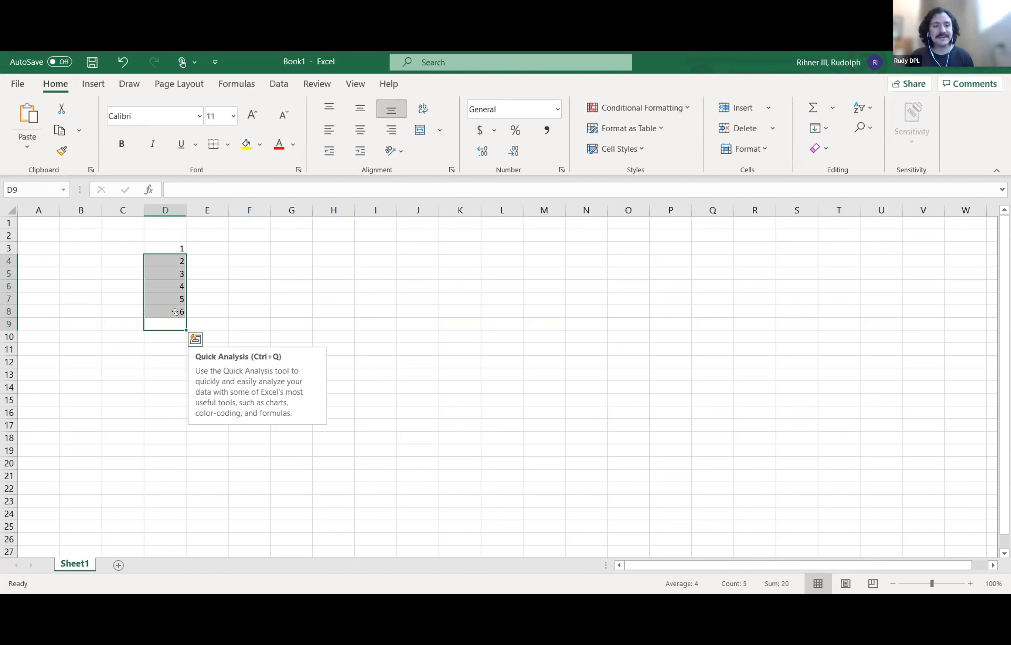
click(244, 302)
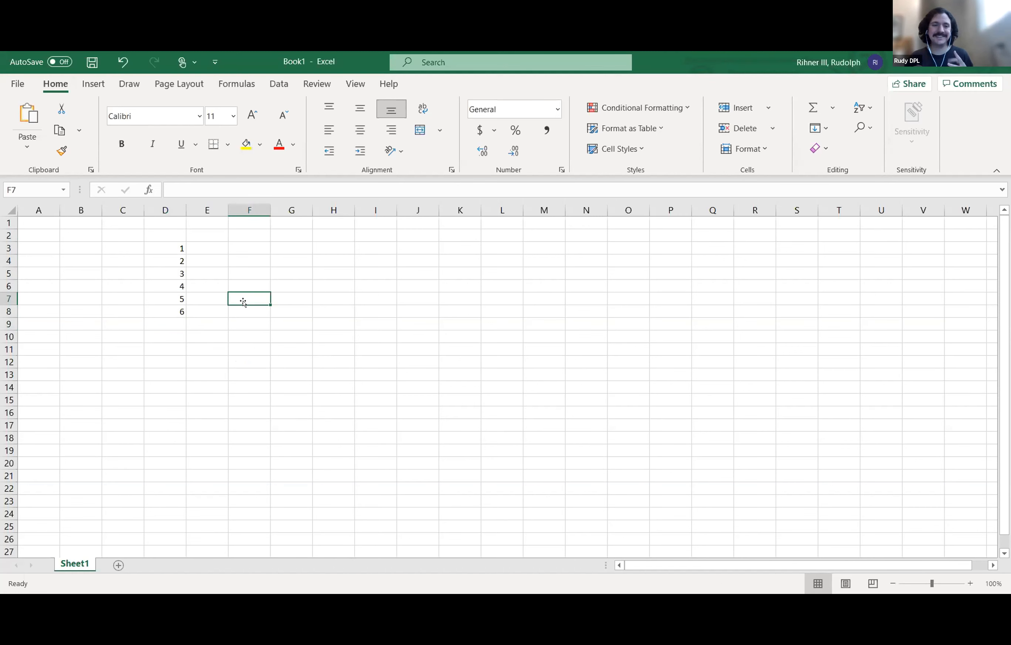
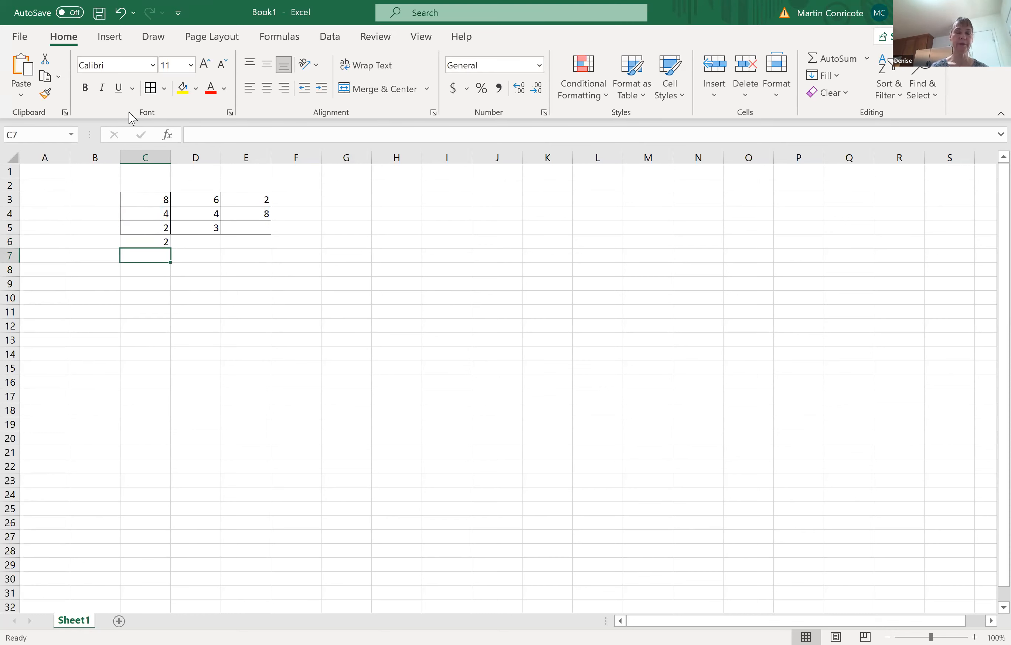
- Undo the MIN formula entry in cell C6 below the bordered number table
click(153, 240)
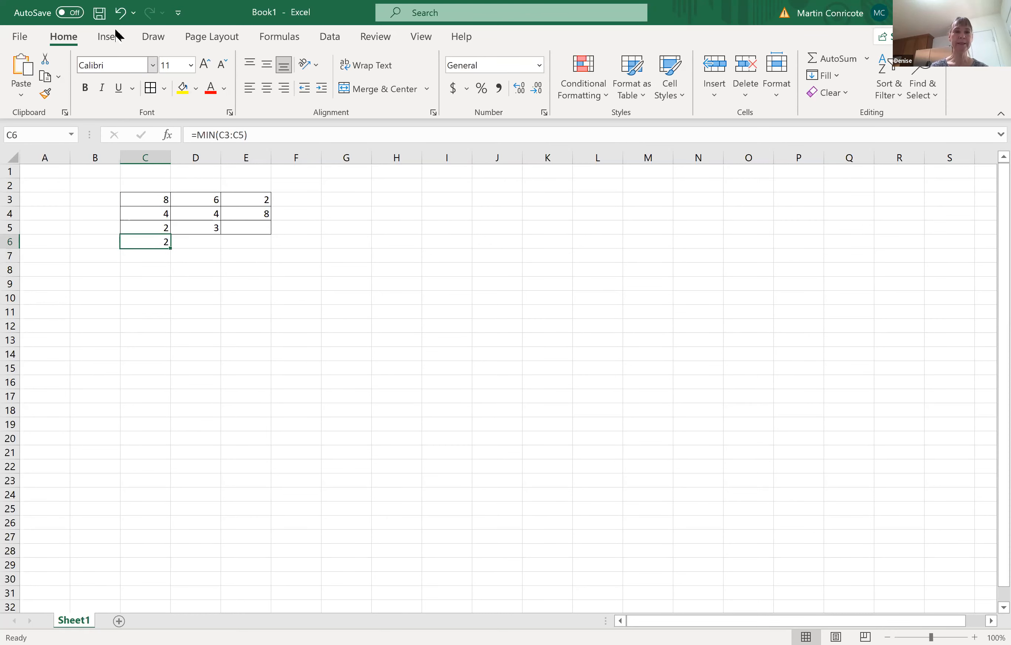
click(123, 17)
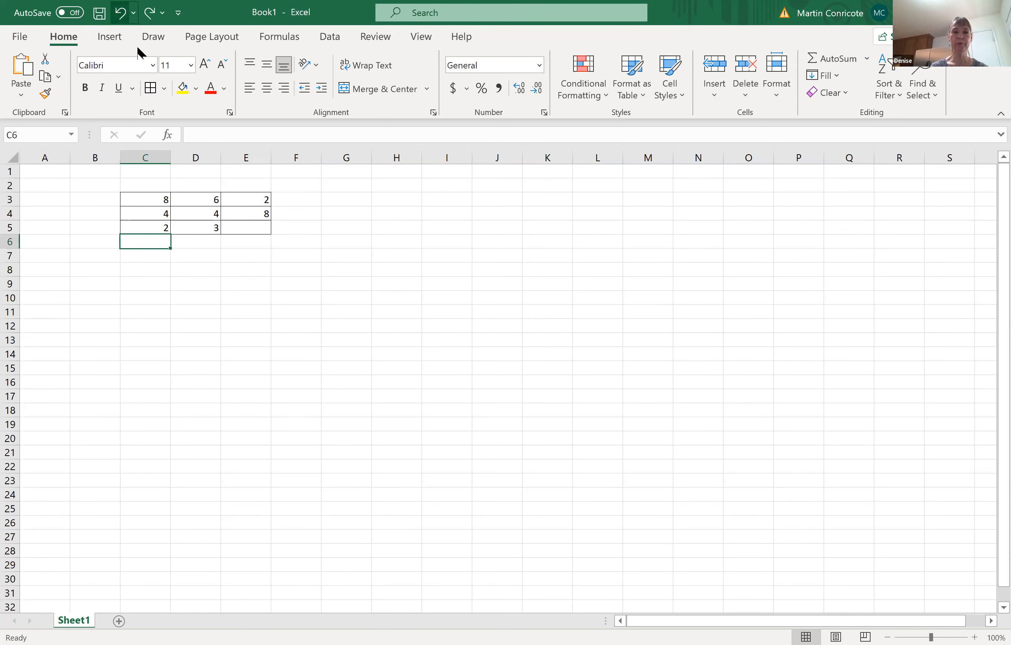
click(242, 270)
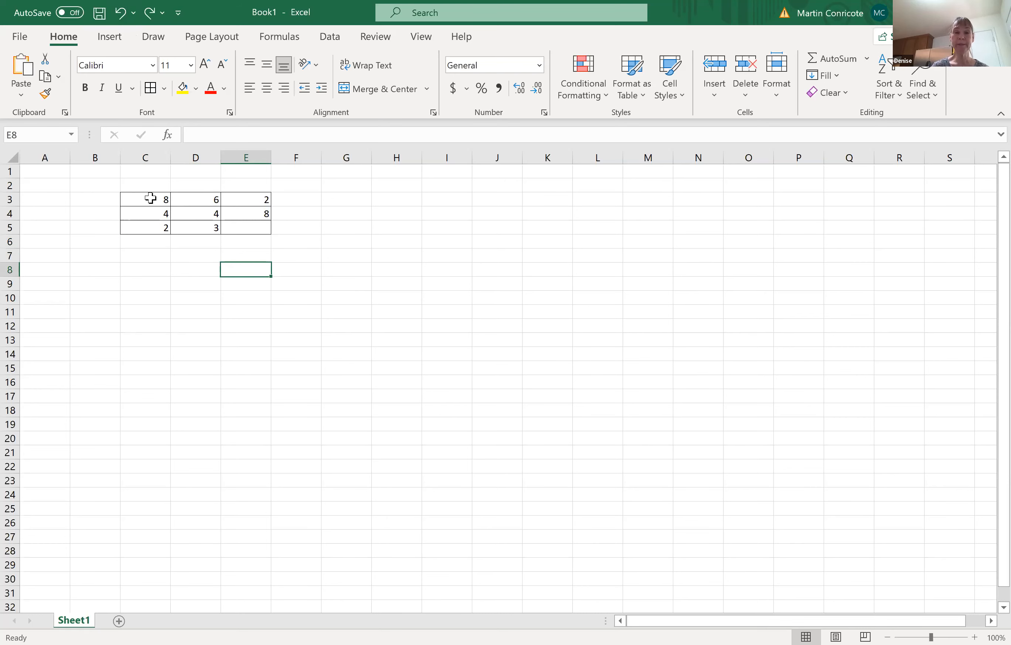
- Apply the Accounting number format with dollar signs to cells C3 to C5
drag(151, 199, 154, 226)
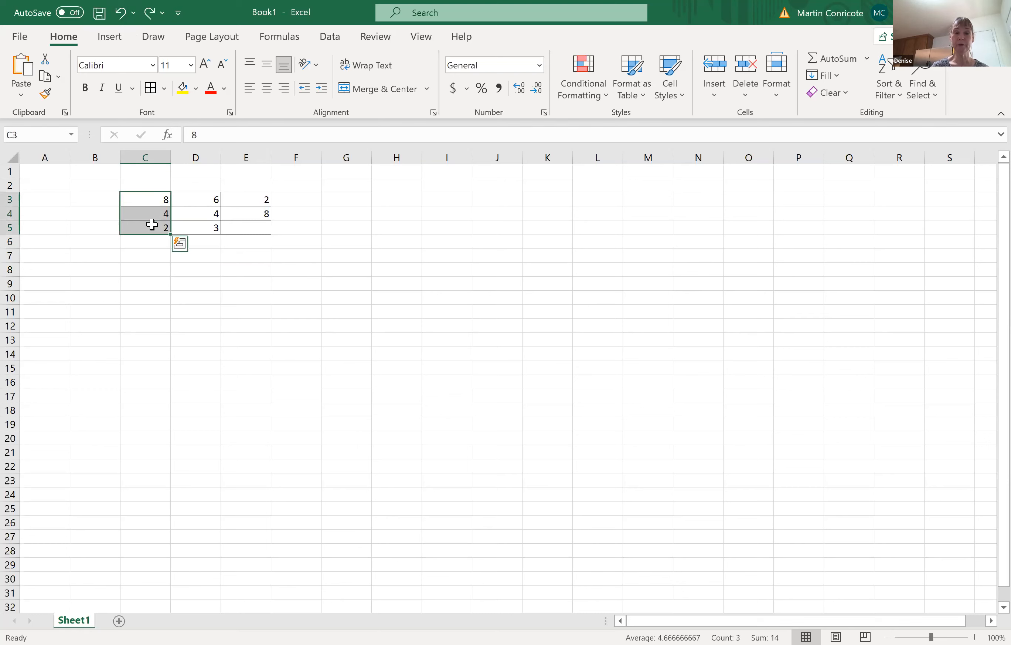
click(454, 90)
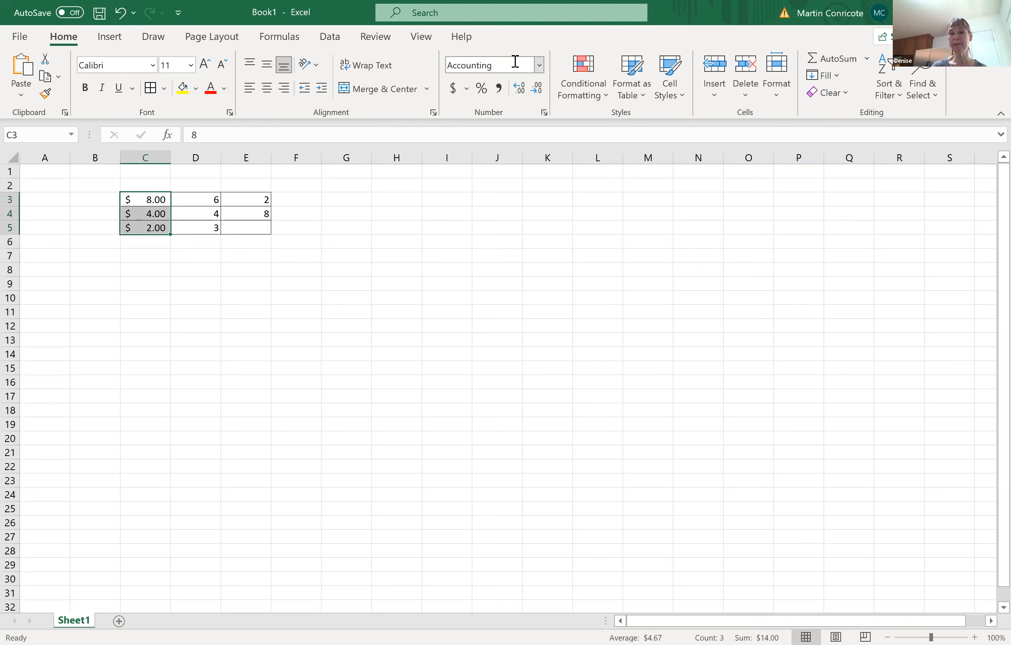
click(539, 65)
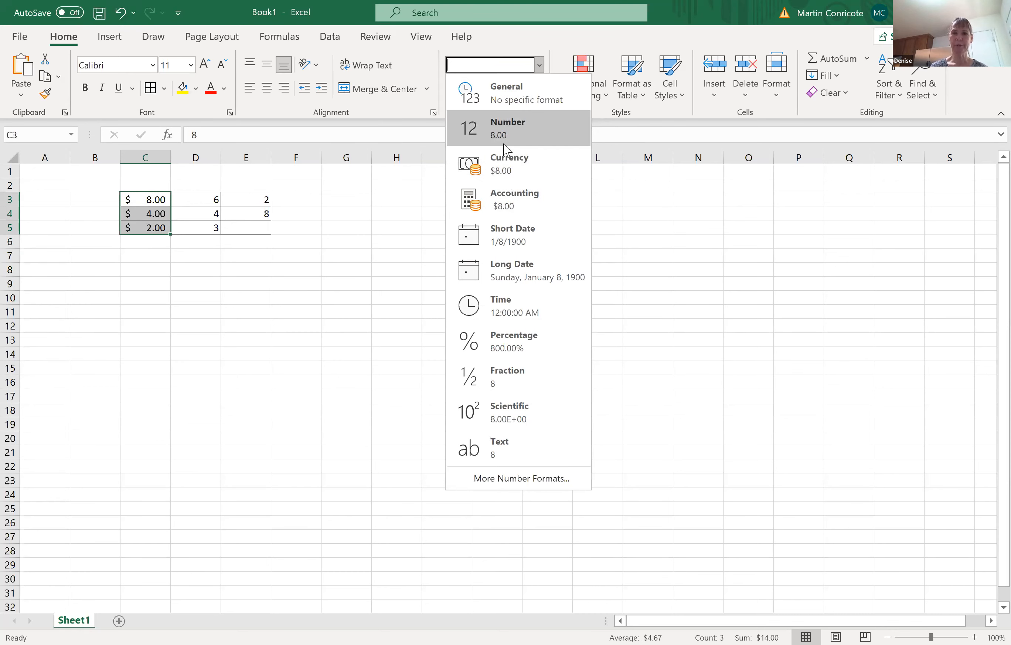
click(511, 205)
click(418, 326)
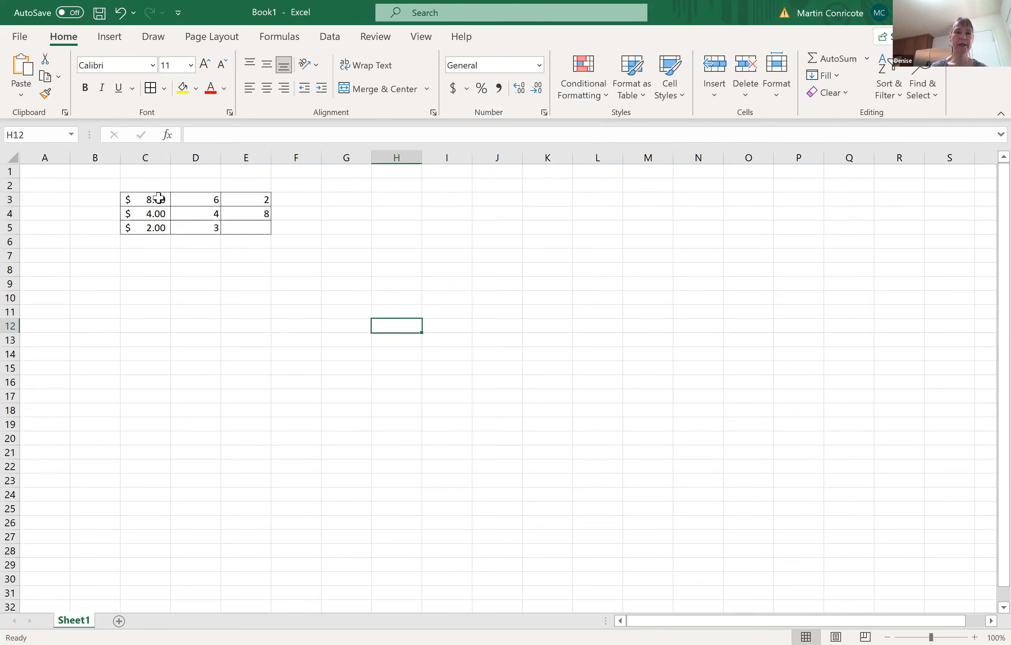
- Total the dollar amounts by entering the formula =sum(C3:C5) in cell C6
click(146, 242)
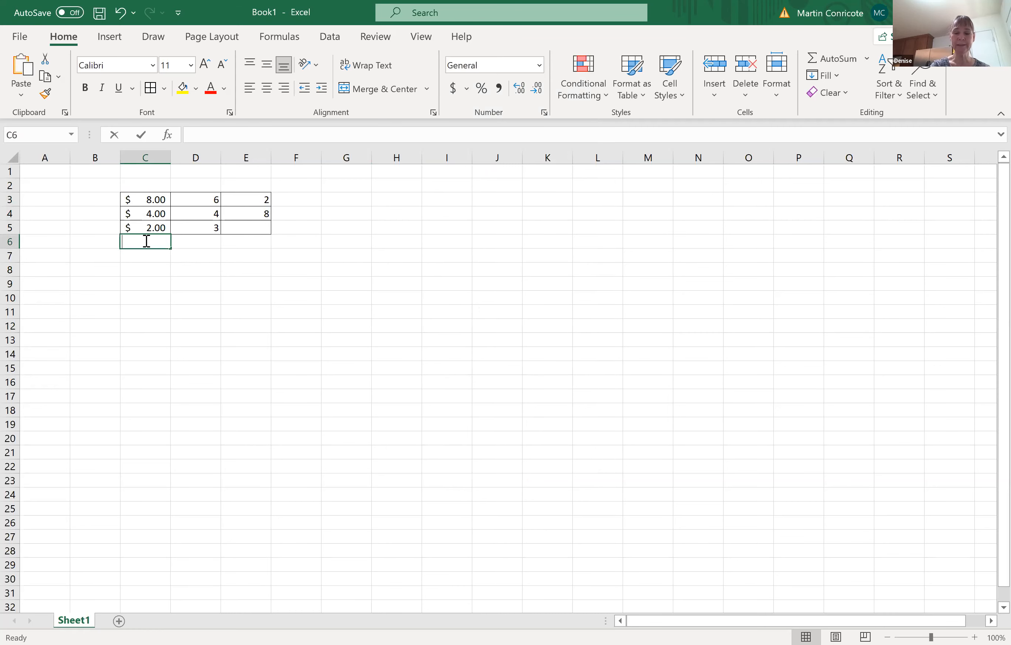
text(=)
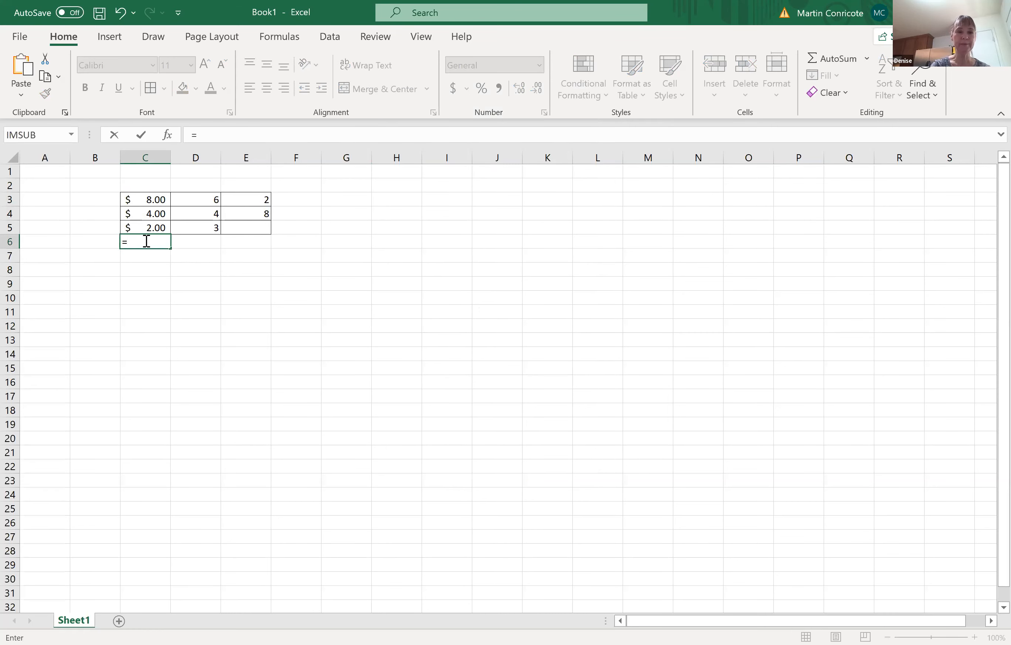
text(sum()
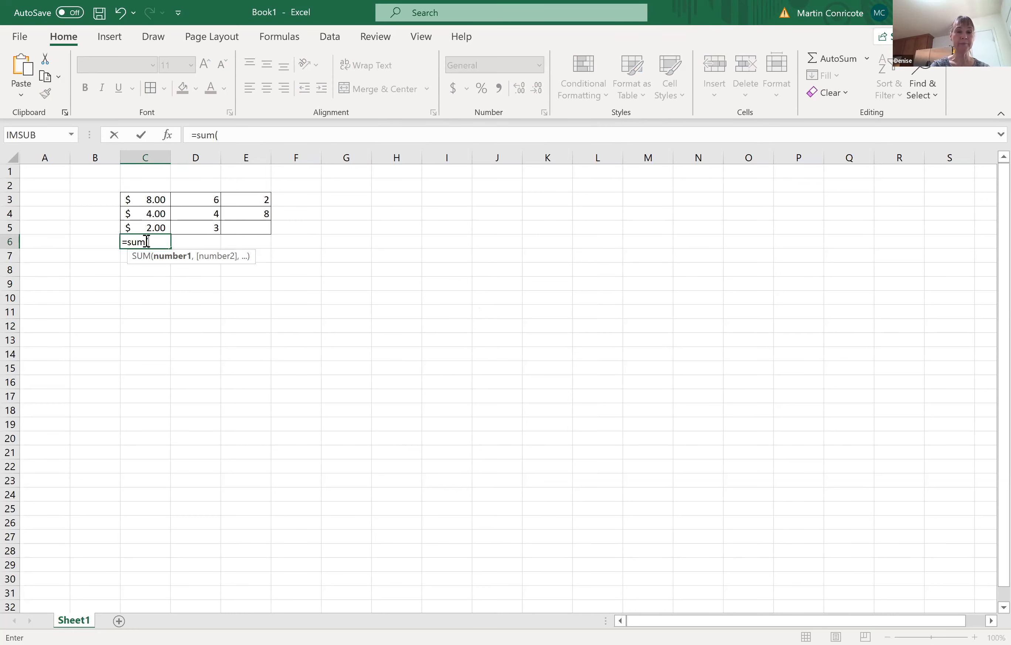
text(C3:C)
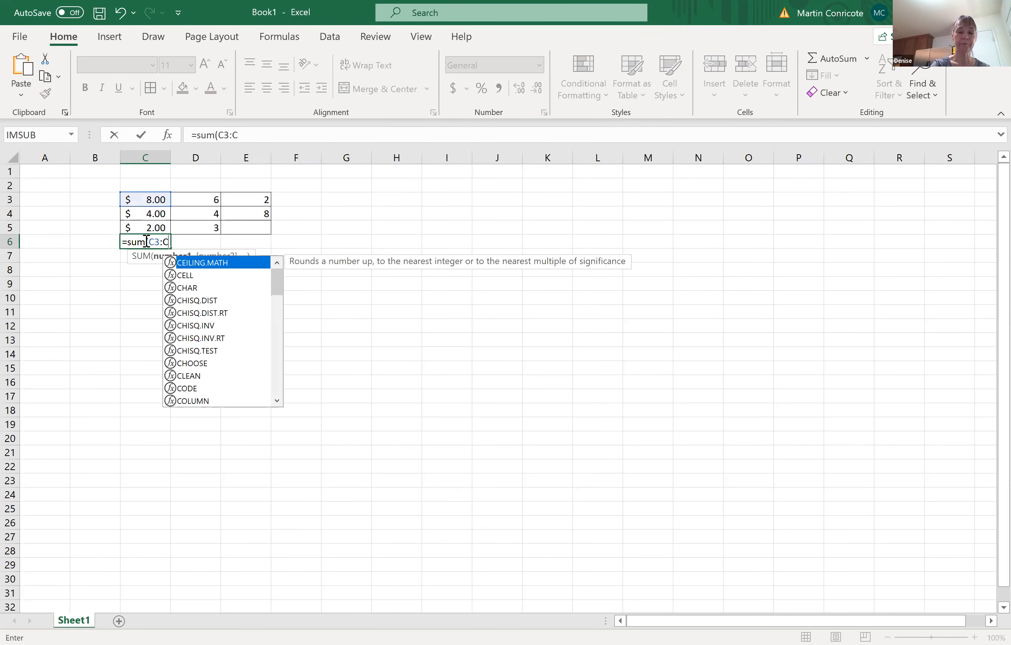
text(5))
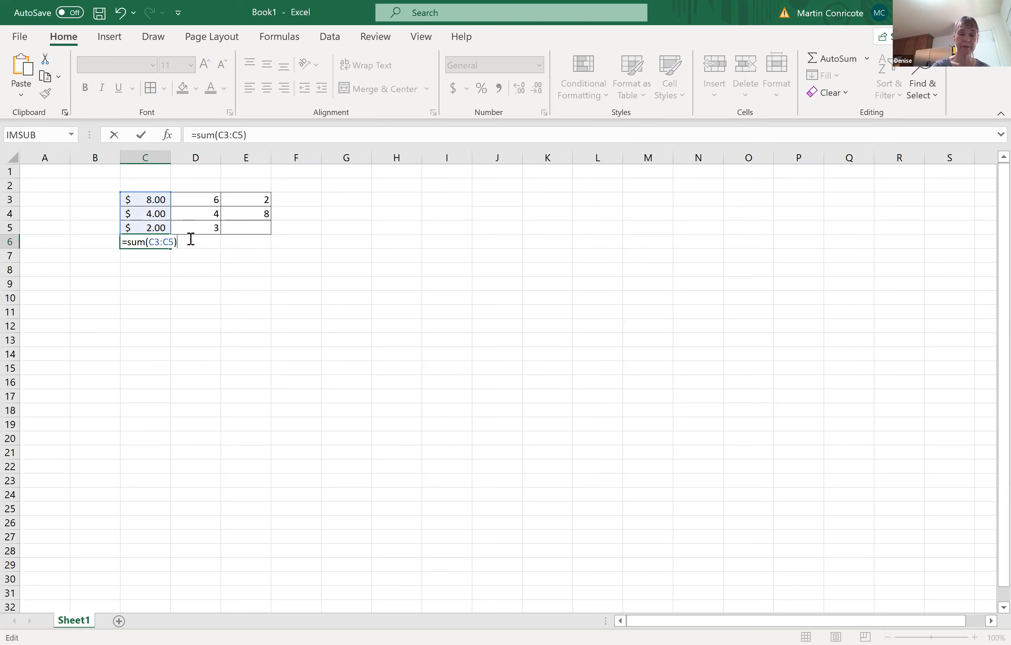
key(Return)
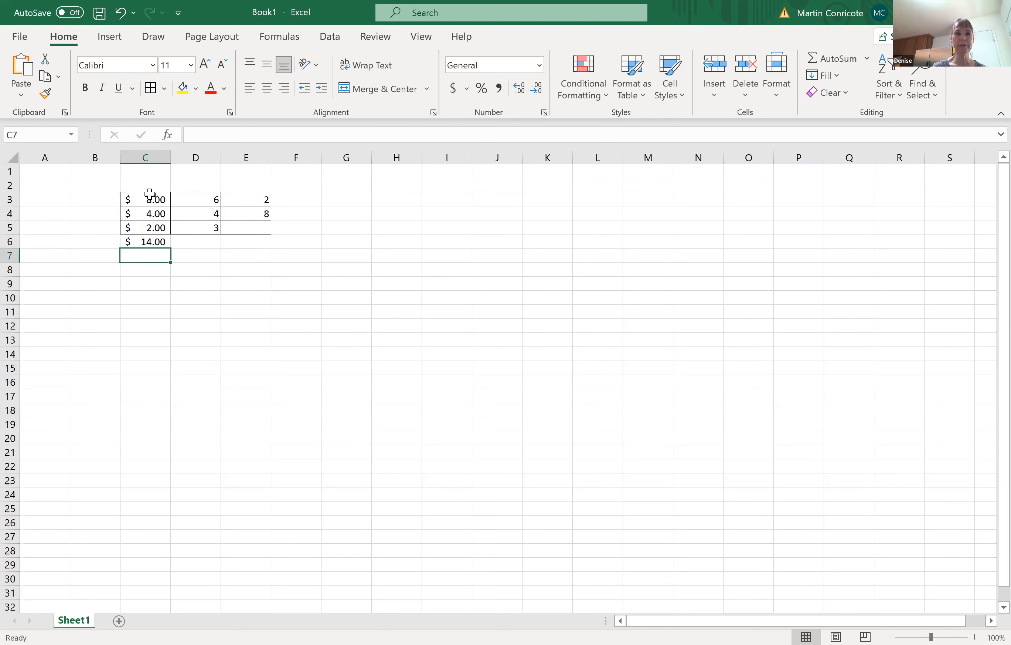
- Set the row height of the rows containing cells C3 to C6 to 17
drag(149, 197, 151, 242)
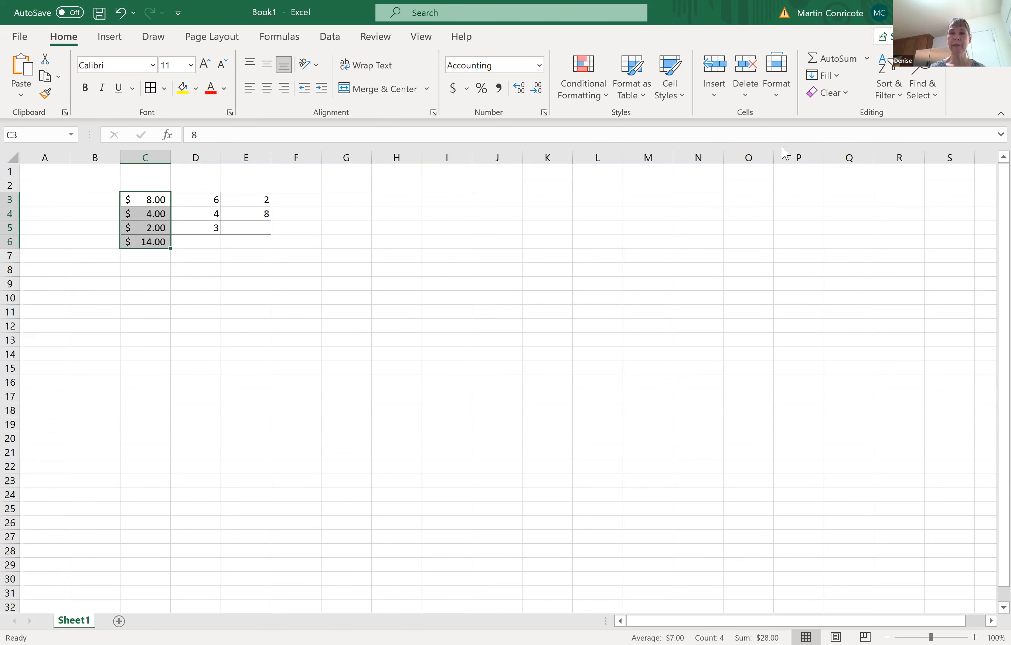
click(777, 77)
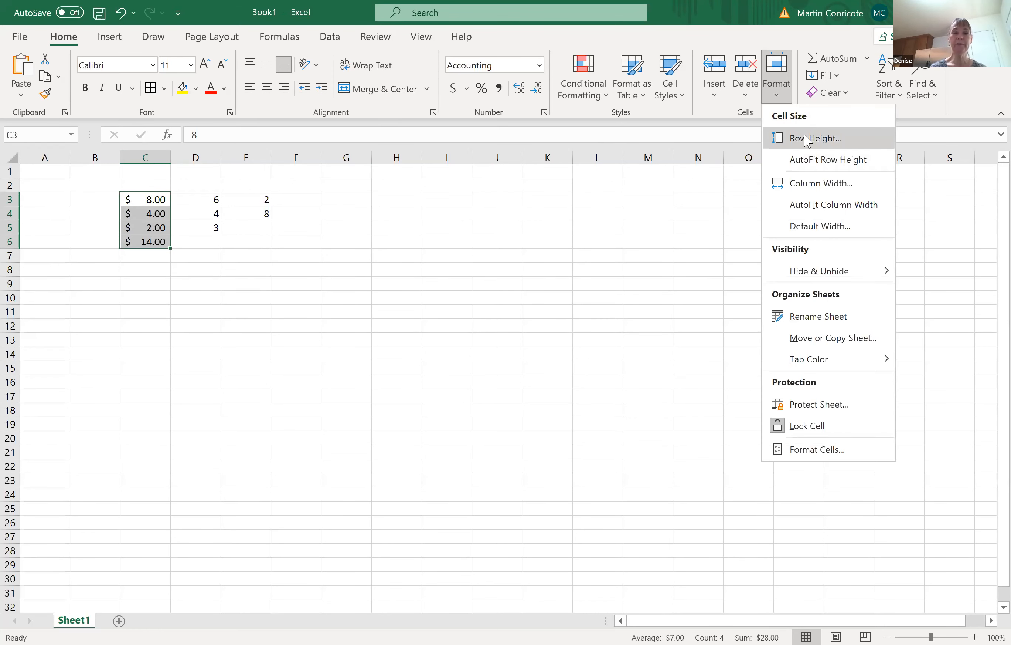
click(807, 140)
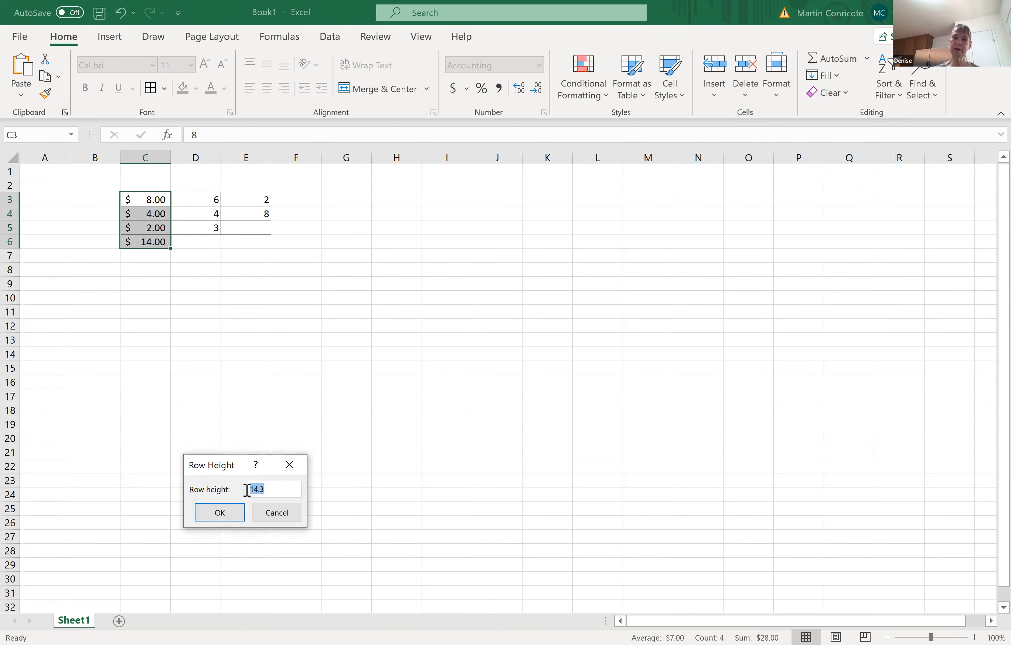
text(17)
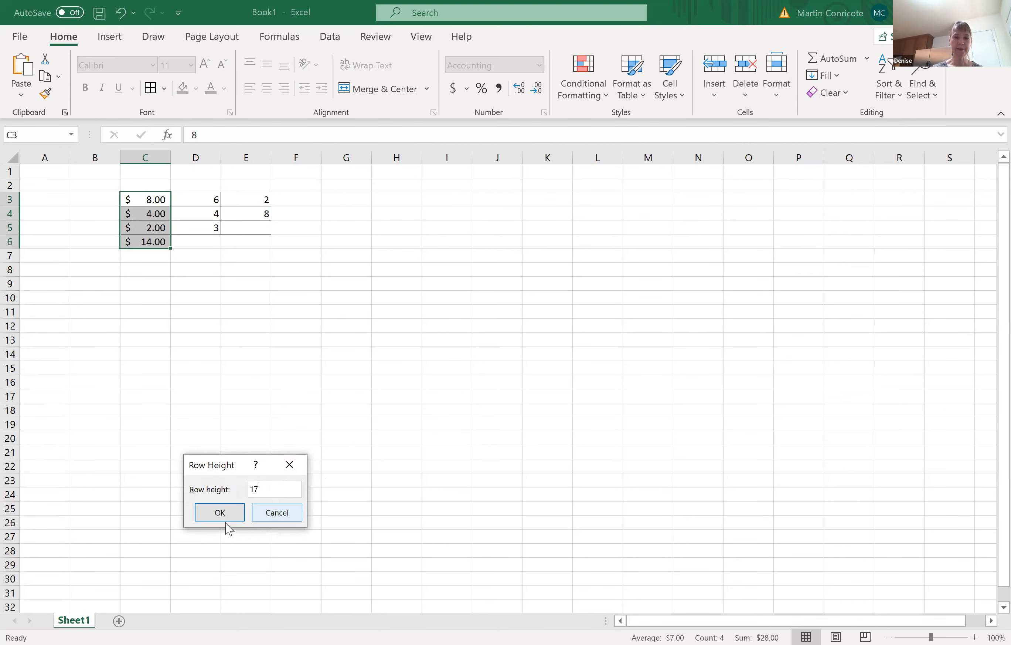
click(223, 510)
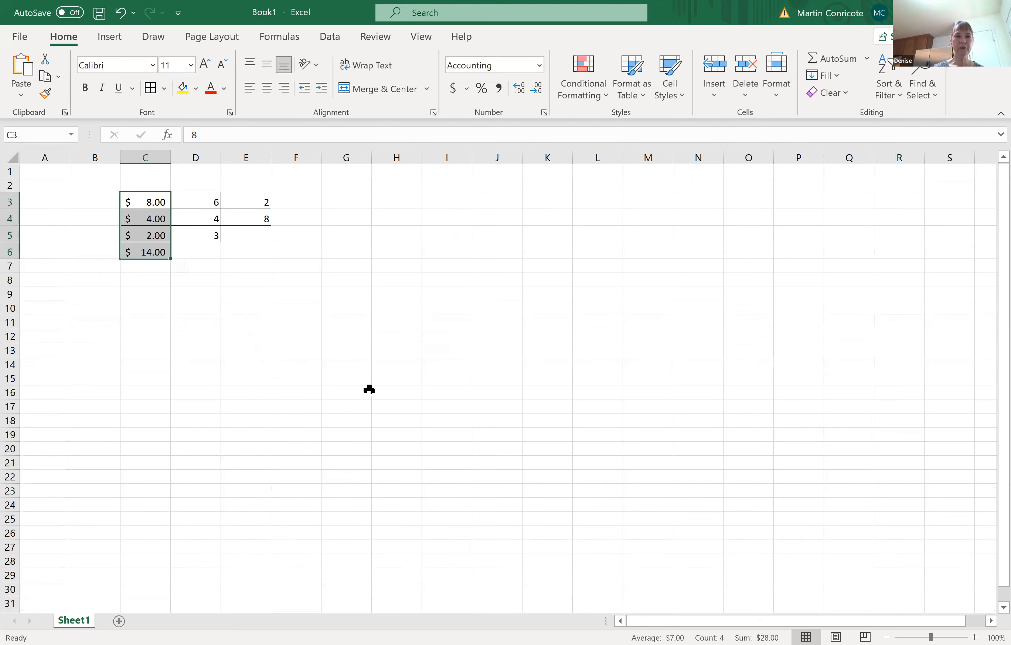
click(368, 389)
- Set the row height of the rows containing cells D3 to E5 to 17
drag(196, 202, 271, 235)
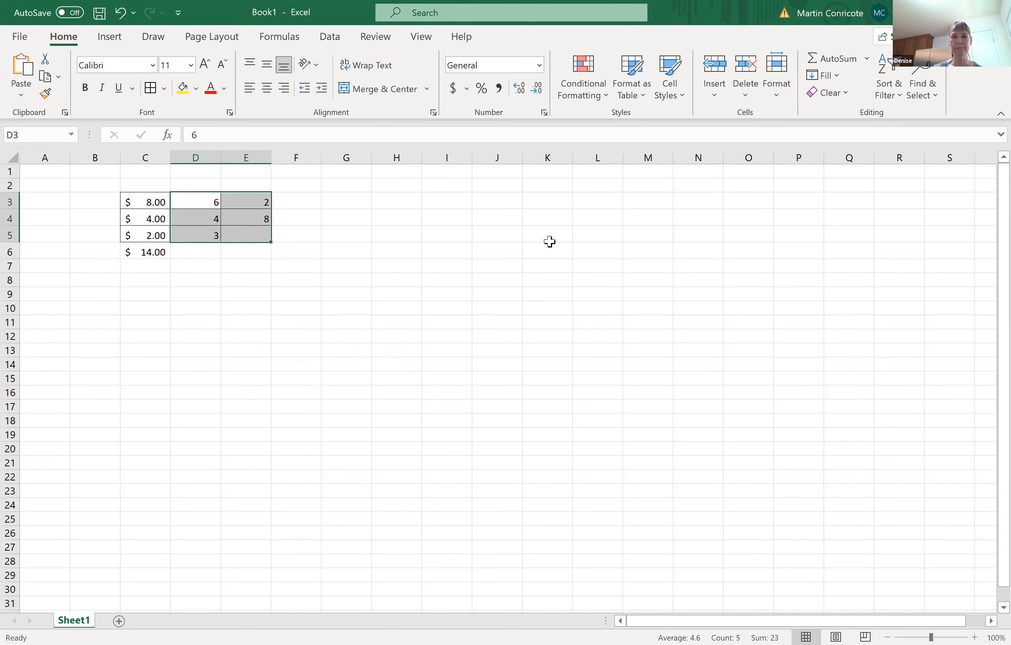
click(774, 94)
click(804, 139)
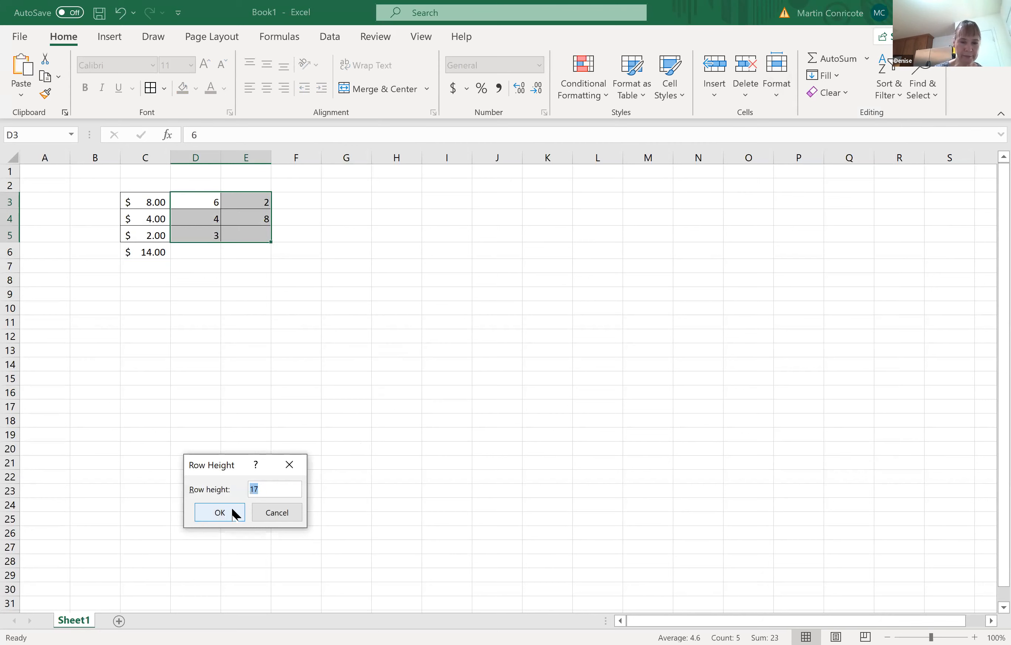
click(219, 512)
drag(203, 198, 255, 237)
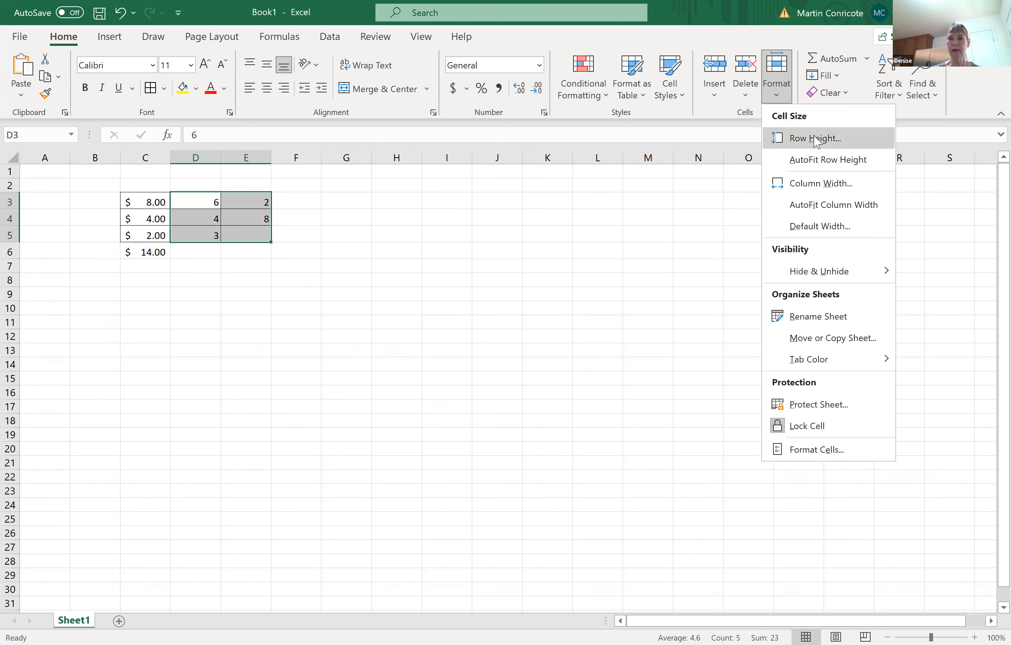
click(816, 142)
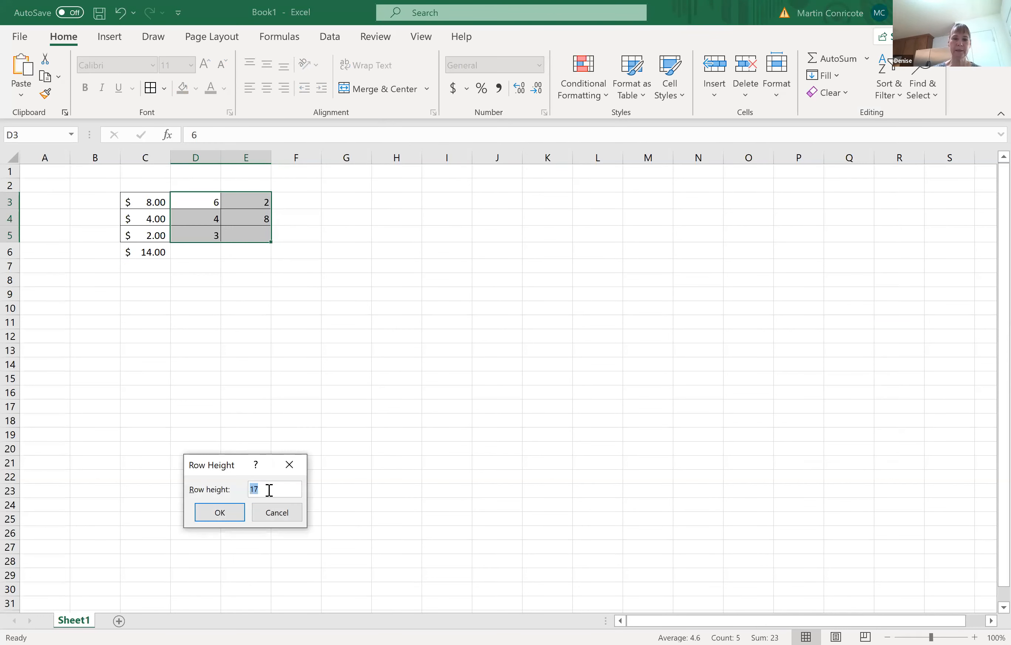
drag(269, 489, 245, 490)
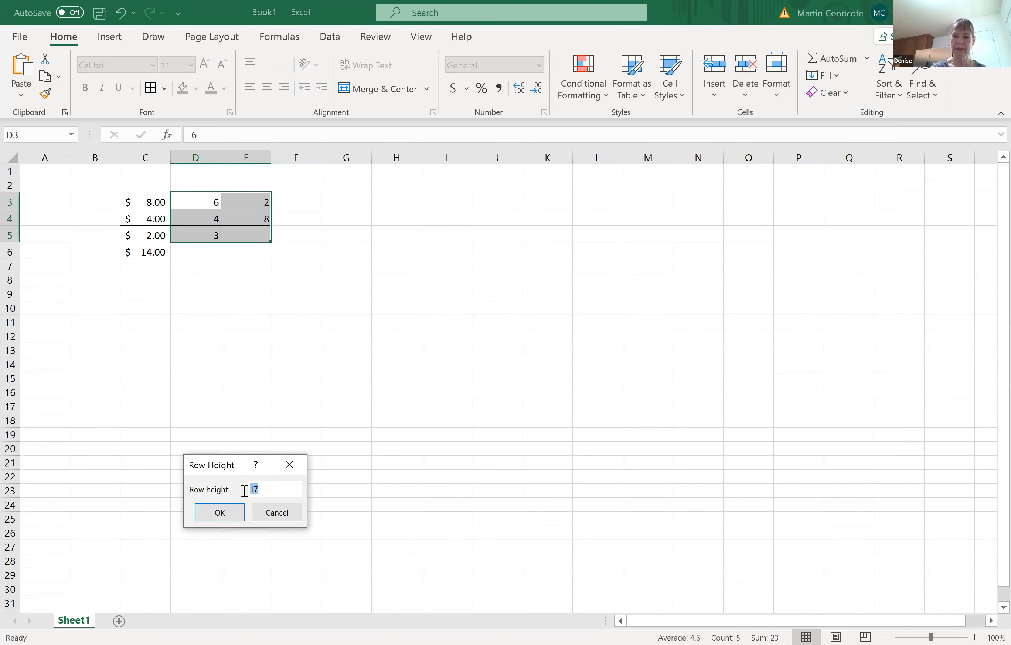
text(17)
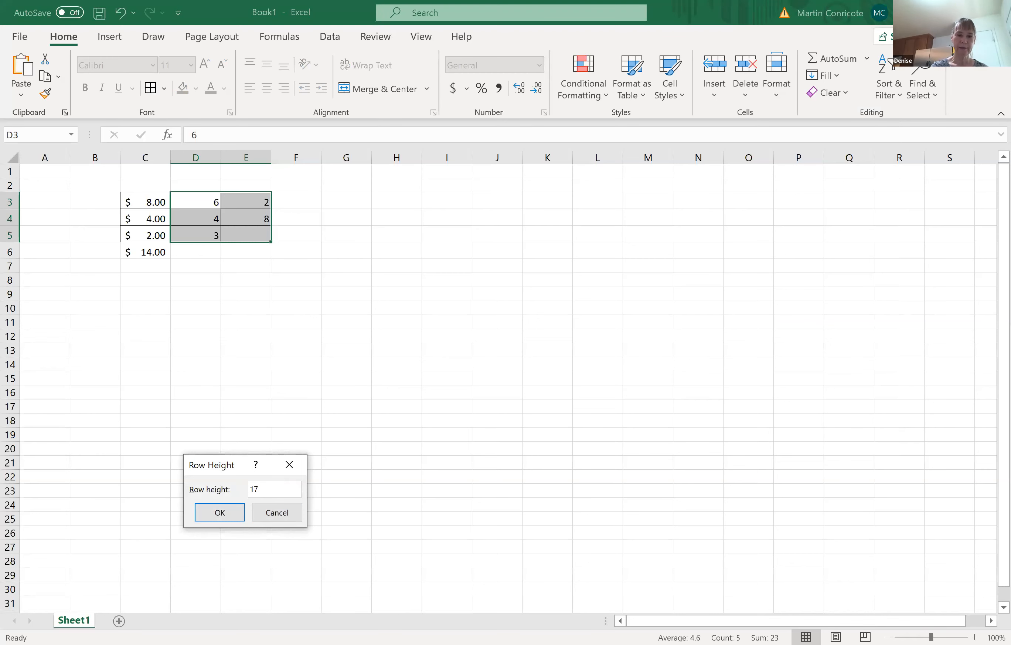
click(238, 507)
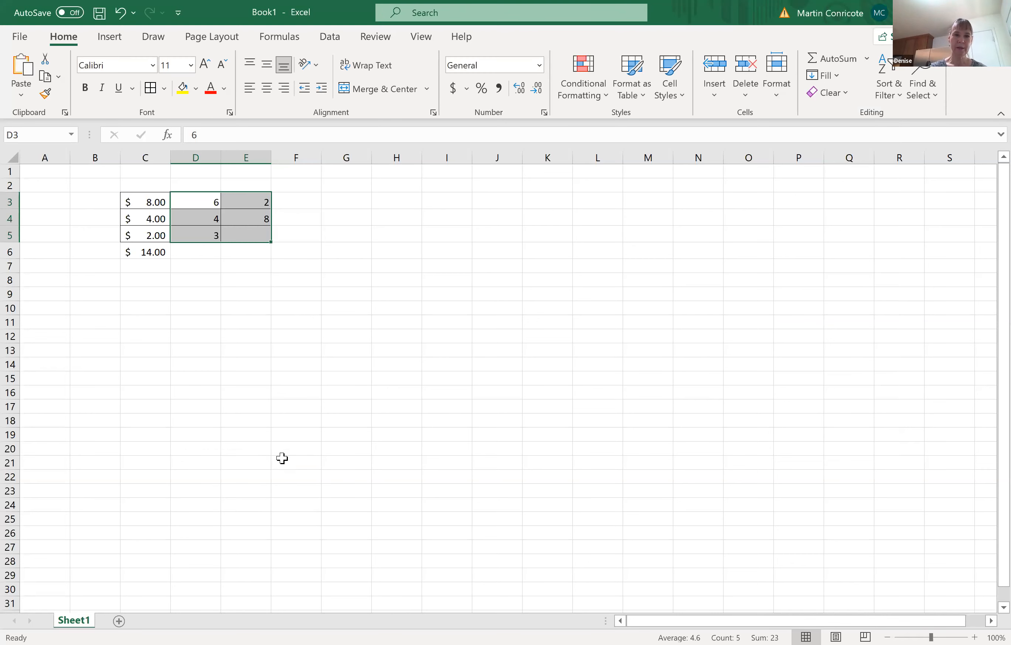
click(283, 461)
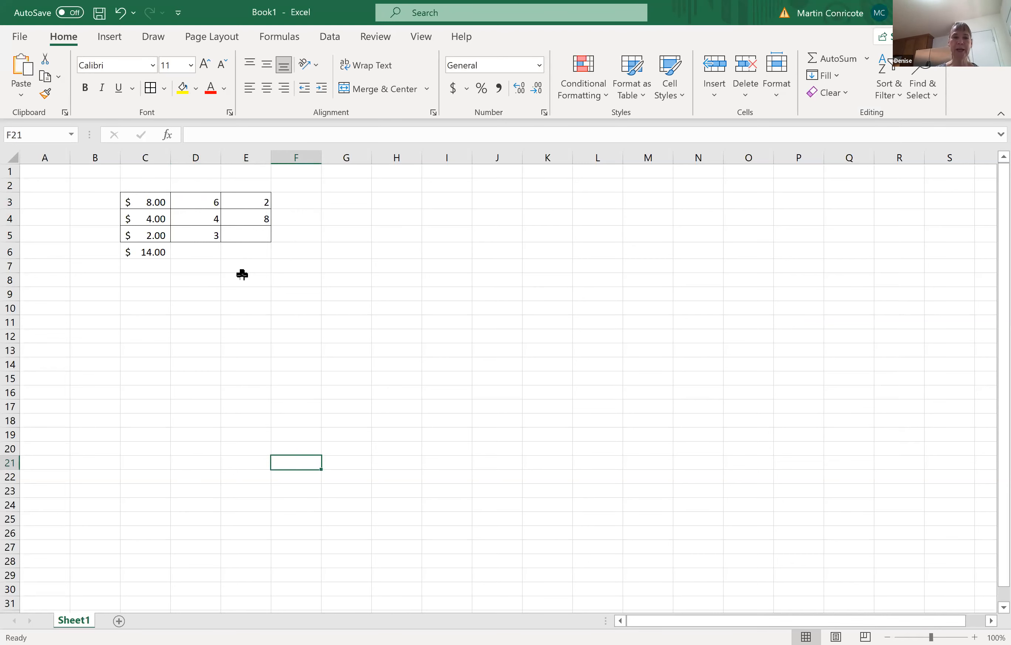
- Enter the title "Weekly Costs for Labor" in cell D2 above the number table
click(776, 104)
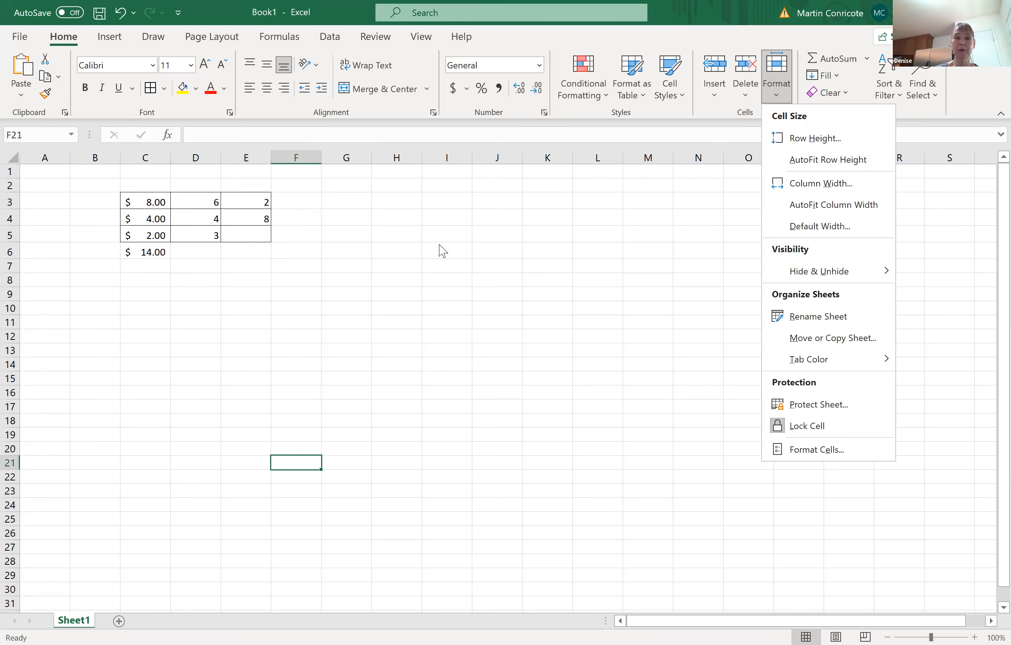
click(188, 185)
text(Weekl)
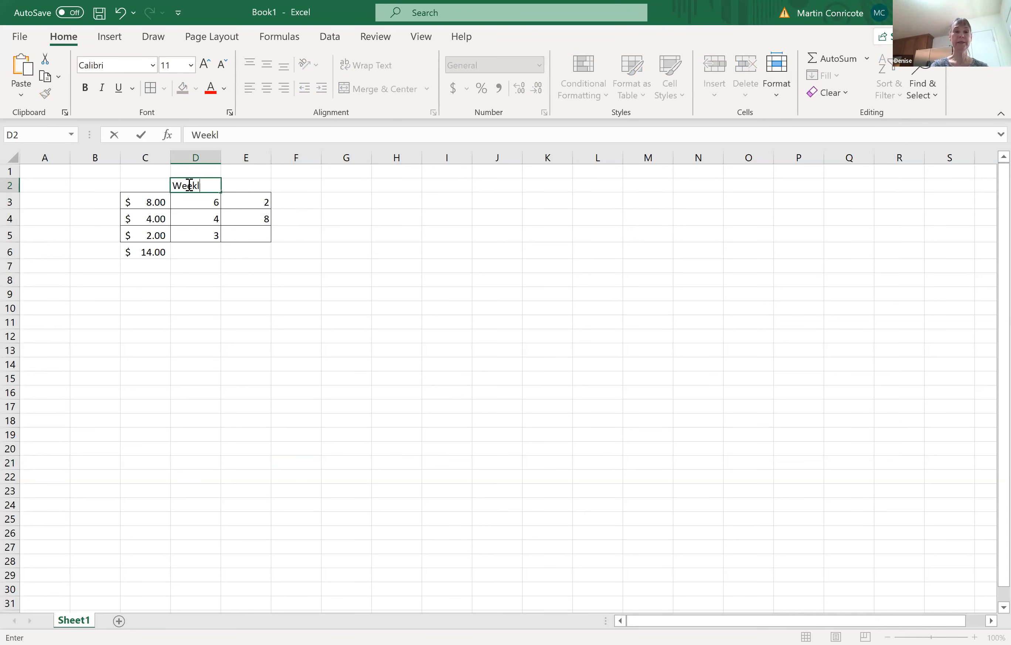
text(y Costs for)
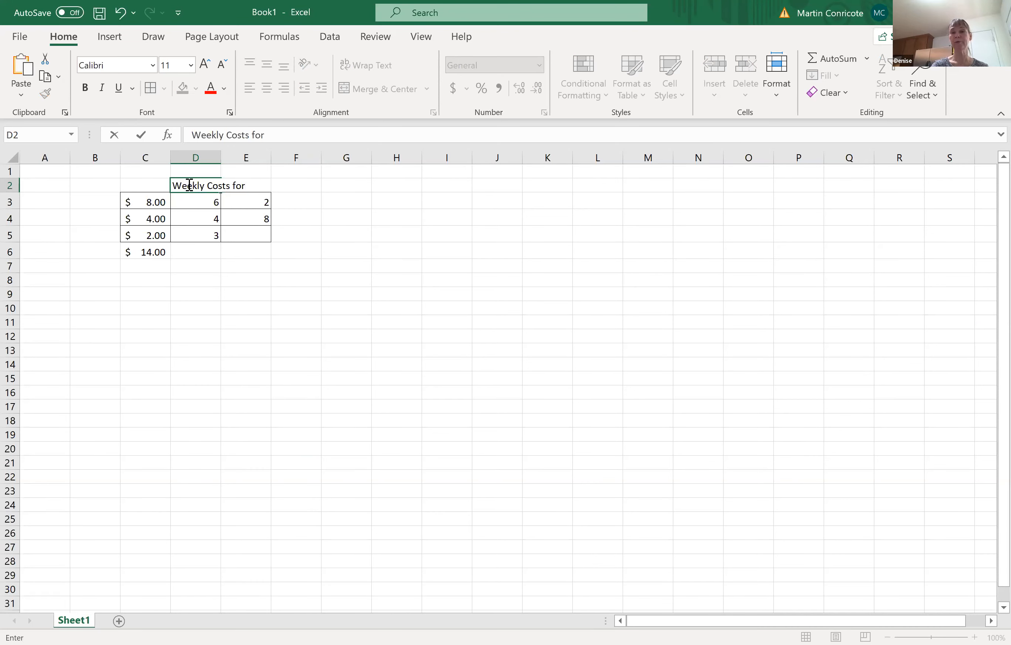
text( Labor)
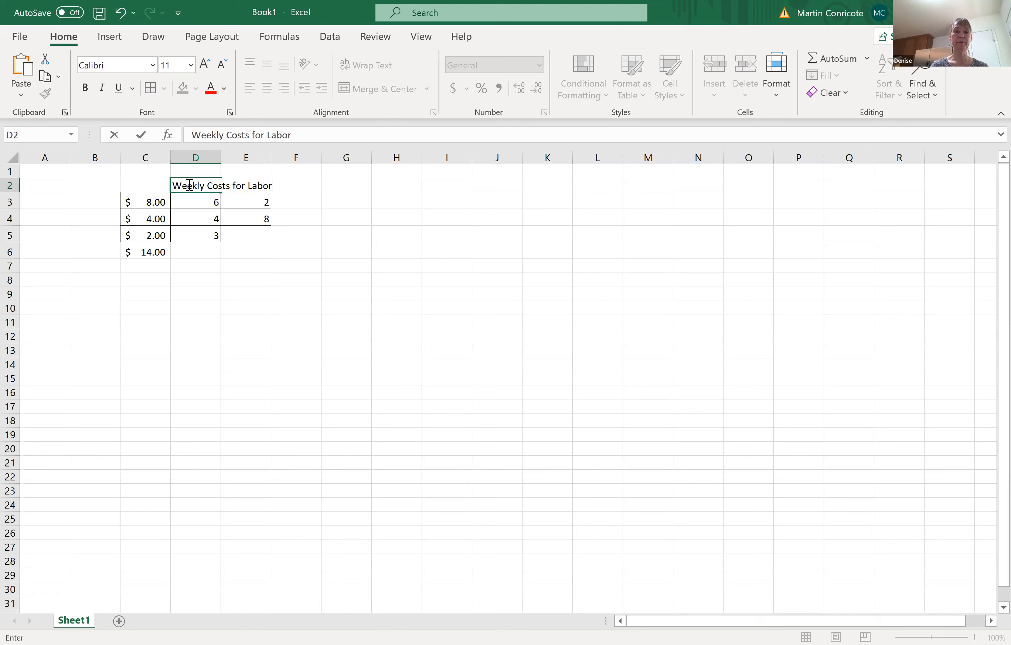
click(306, 271)
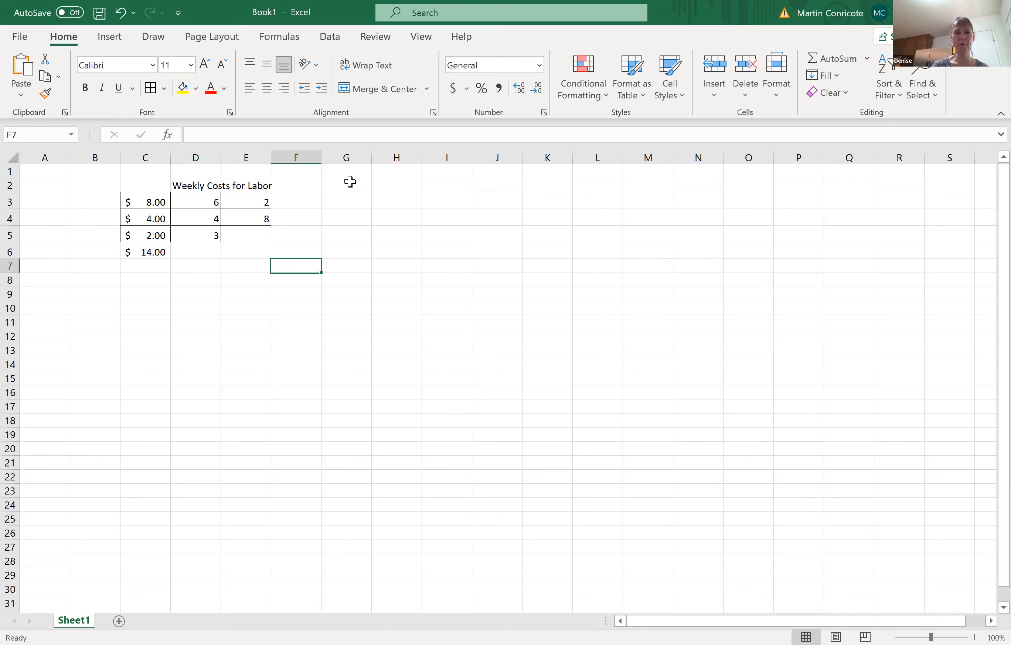
- Merge and center the "Weekly Costs for Labor" title across cells C2 to E2
click(284, 183)
click(251, 187)
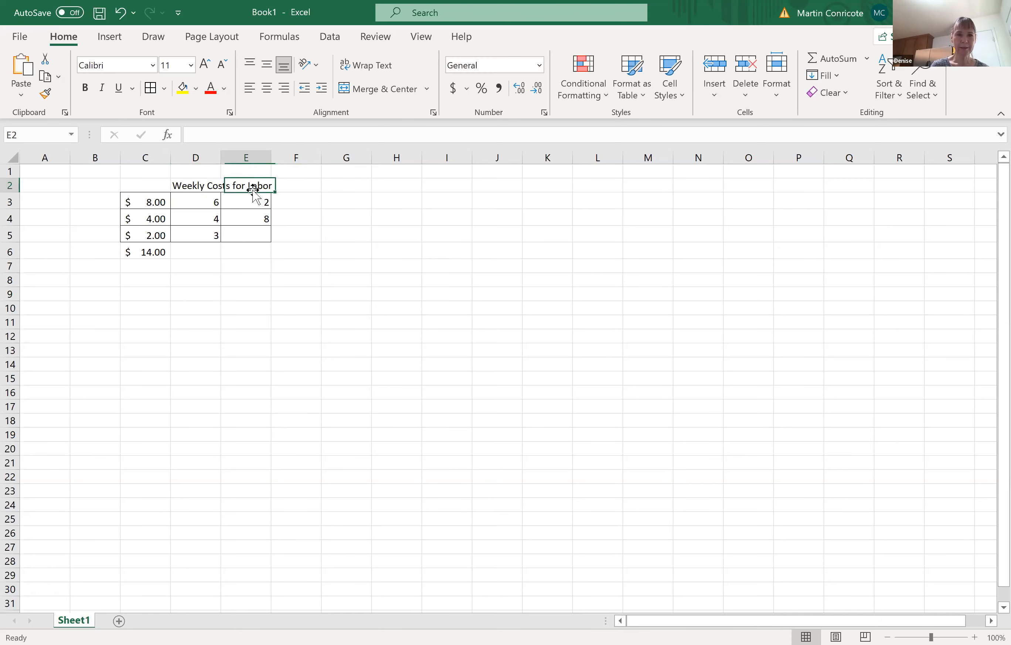
click(181, 187)
click(135, 187)
click(216, 188)
click(242, 187)
drag(148, 190, 228, 191)
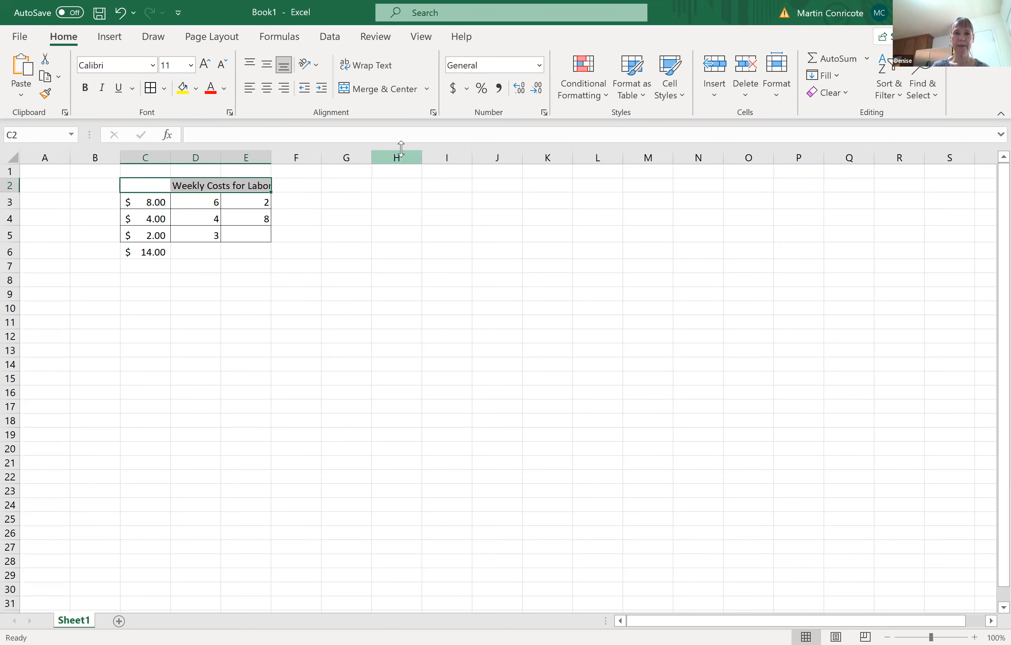
click(427, 90)
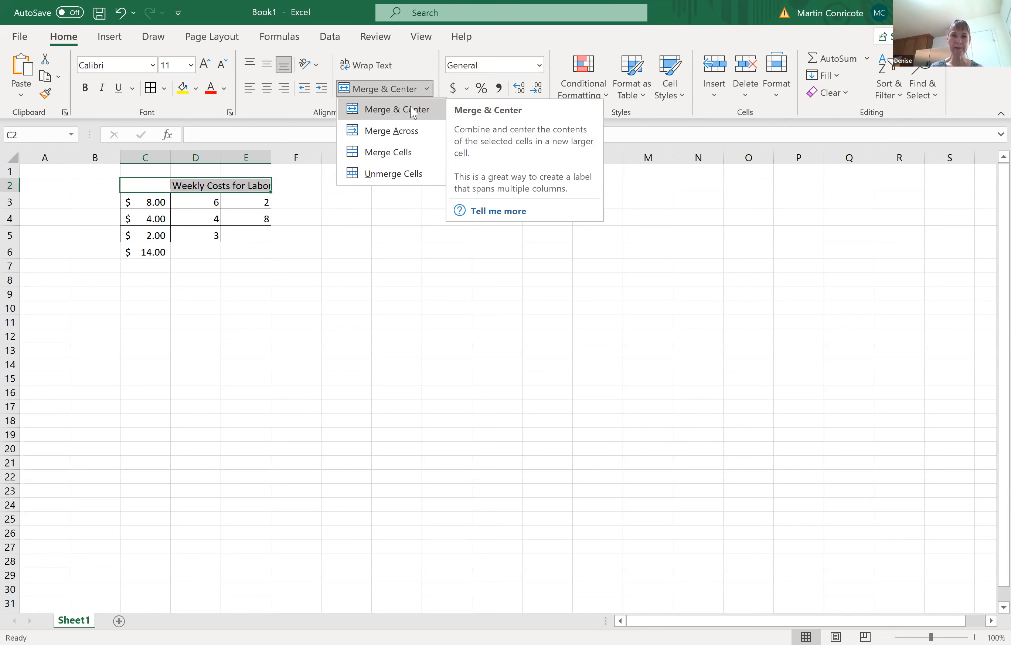
click(412, 110)
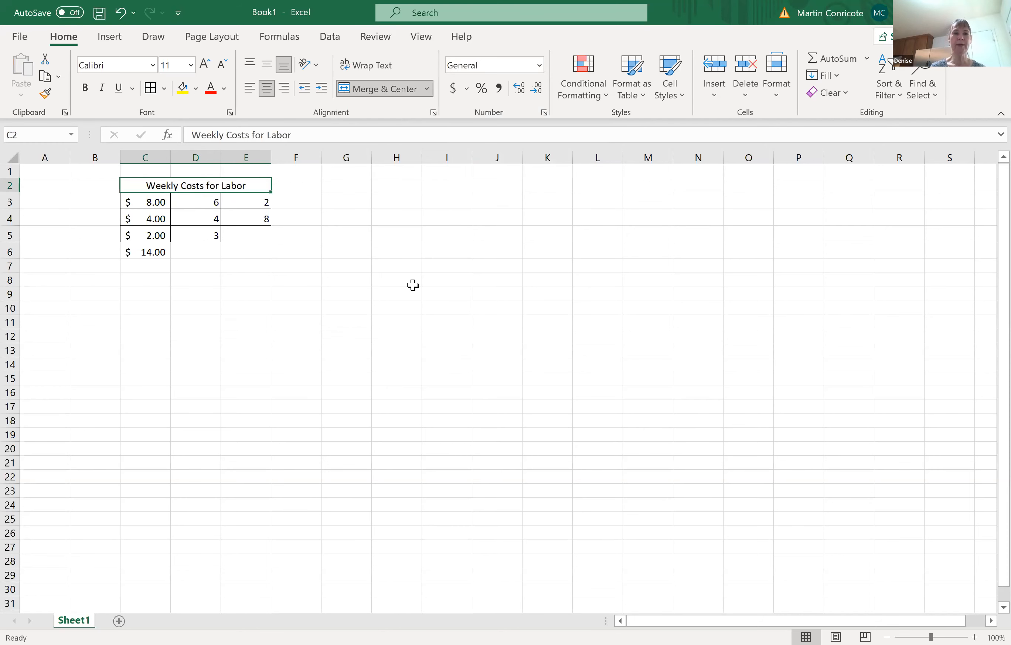
click(373, 297)
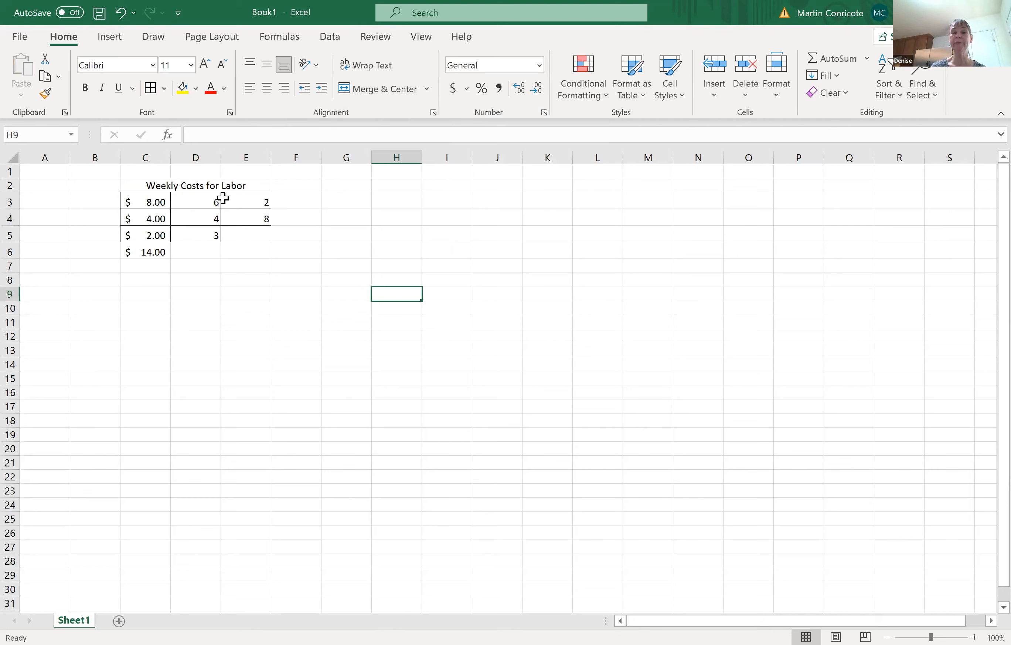
- Try left and center alignment on the number in cell D3 and finish with right alignment
click(204, 205)
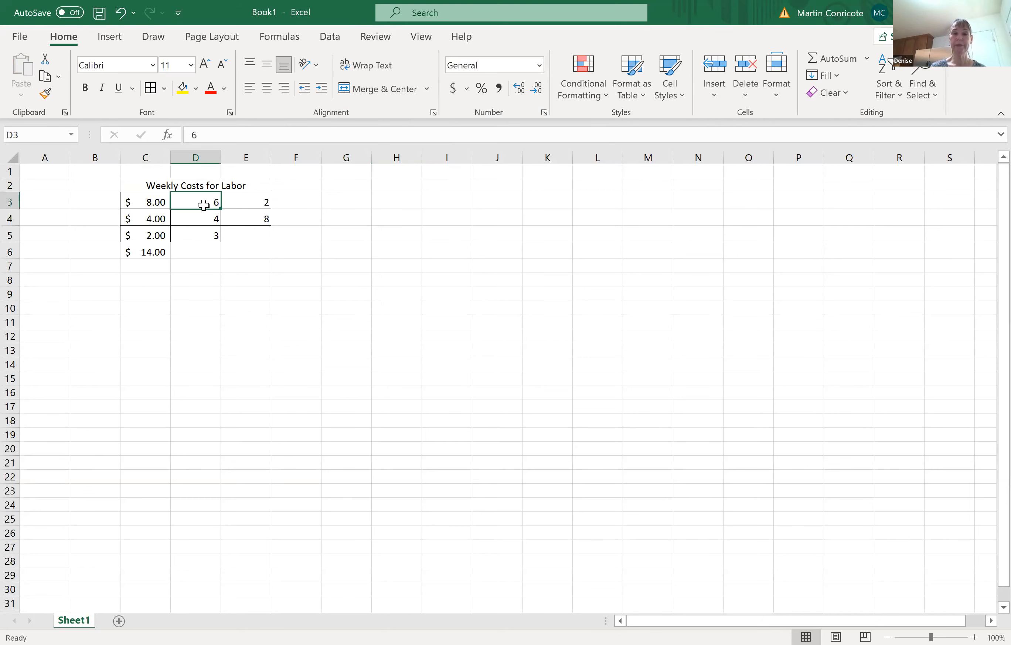
click(248, 90)
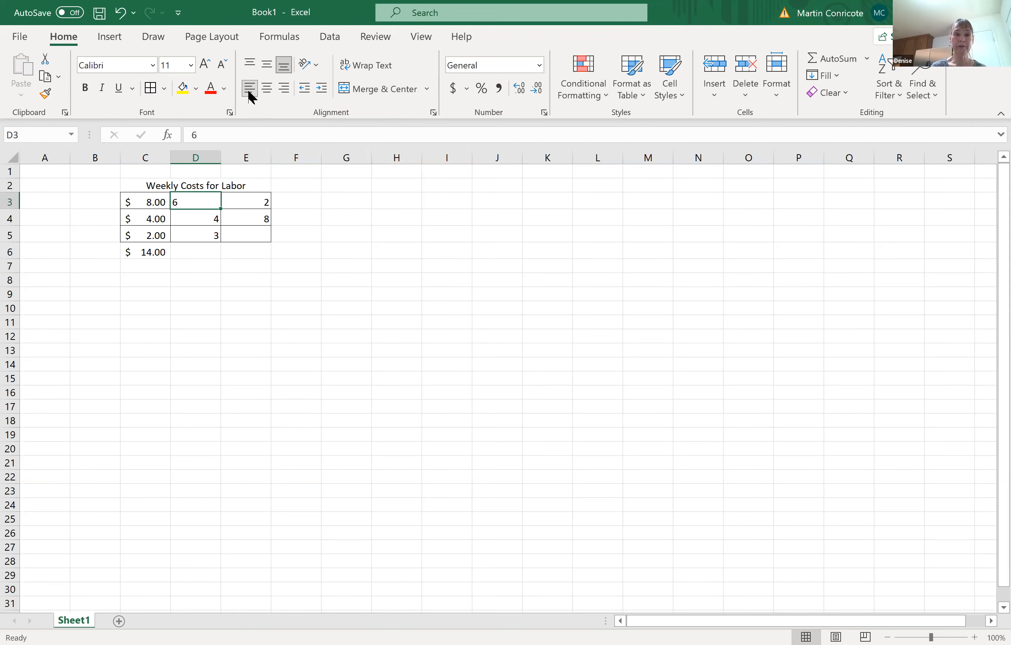
click(285, 90)
click(268, 89)
click(284, 88)
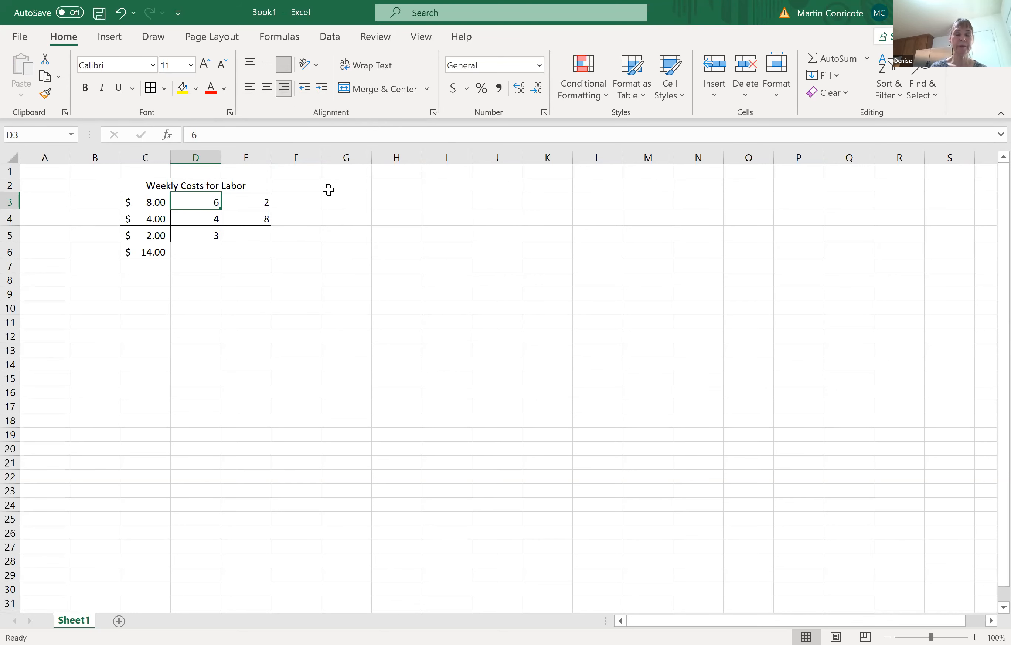
click(346, 254)
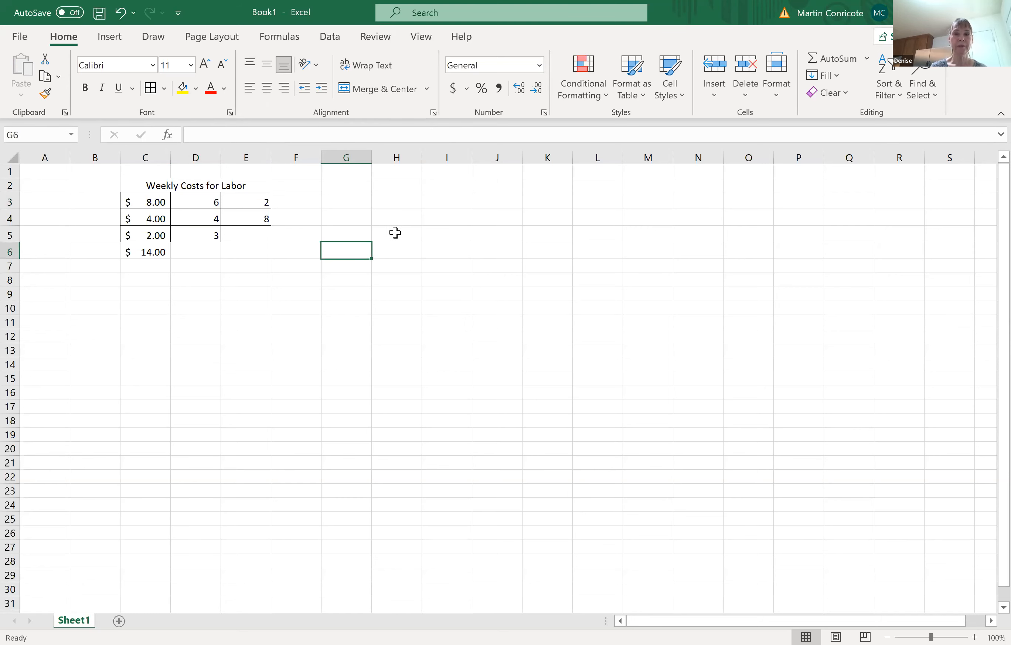
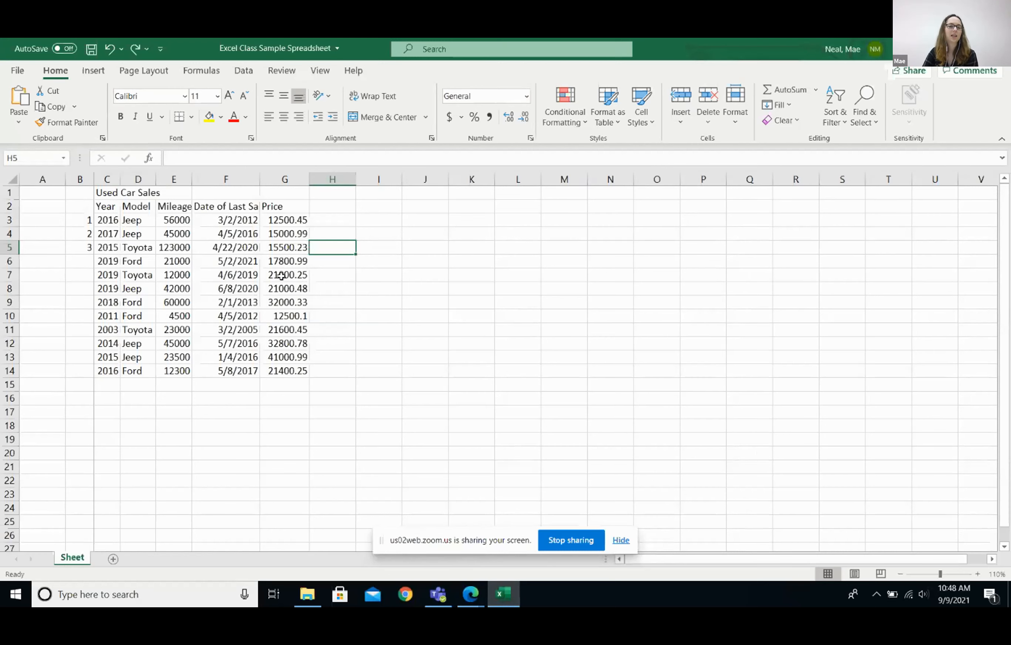
- Hide the screen-sharing notice over the Excel Class Sample Spreadsheet and review the available insert, page layout and formula commands
click(621, 539)
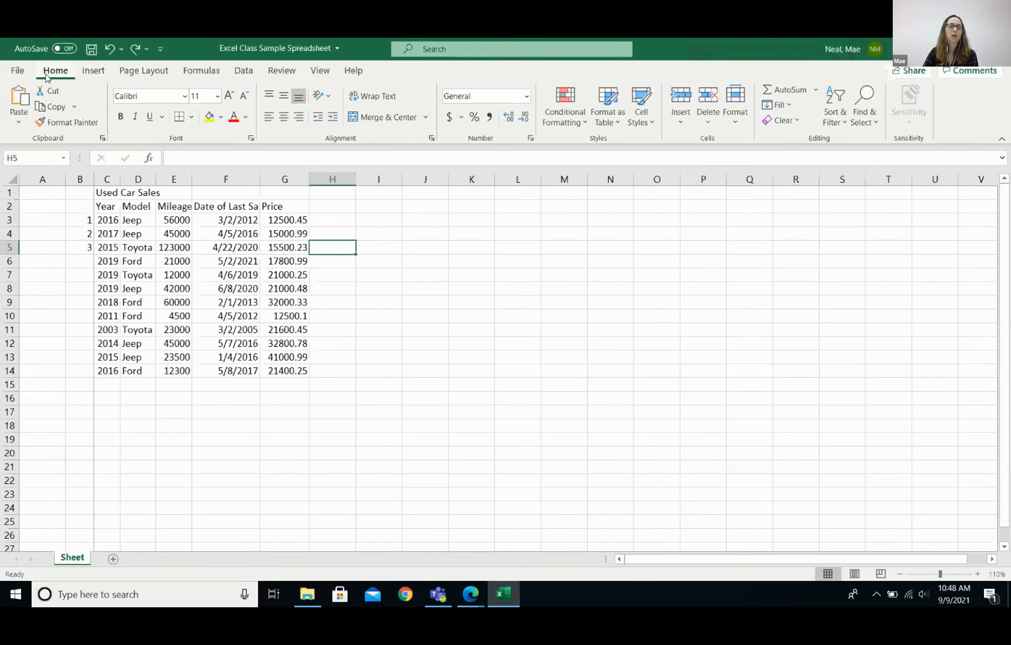
click(93, 76)
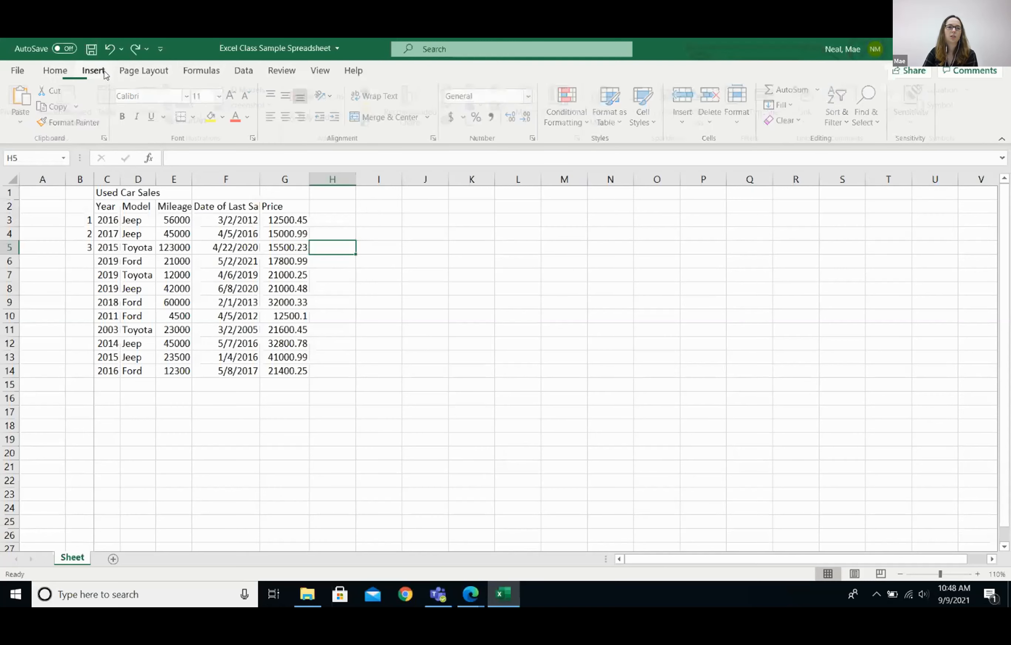
click(145, 74)
click(204, 74)
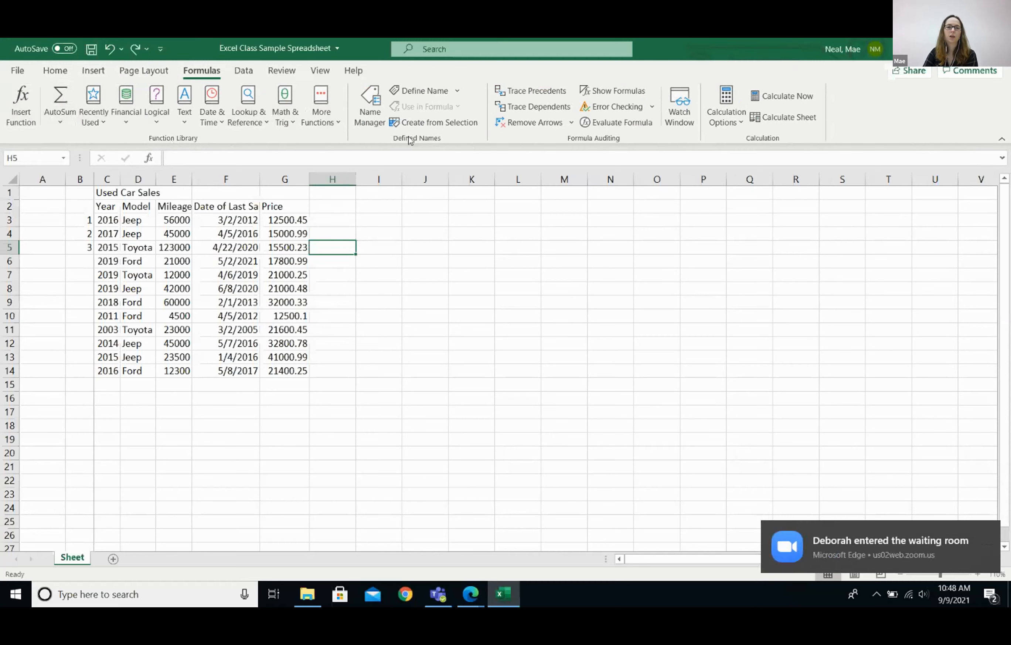
click(54, 72)
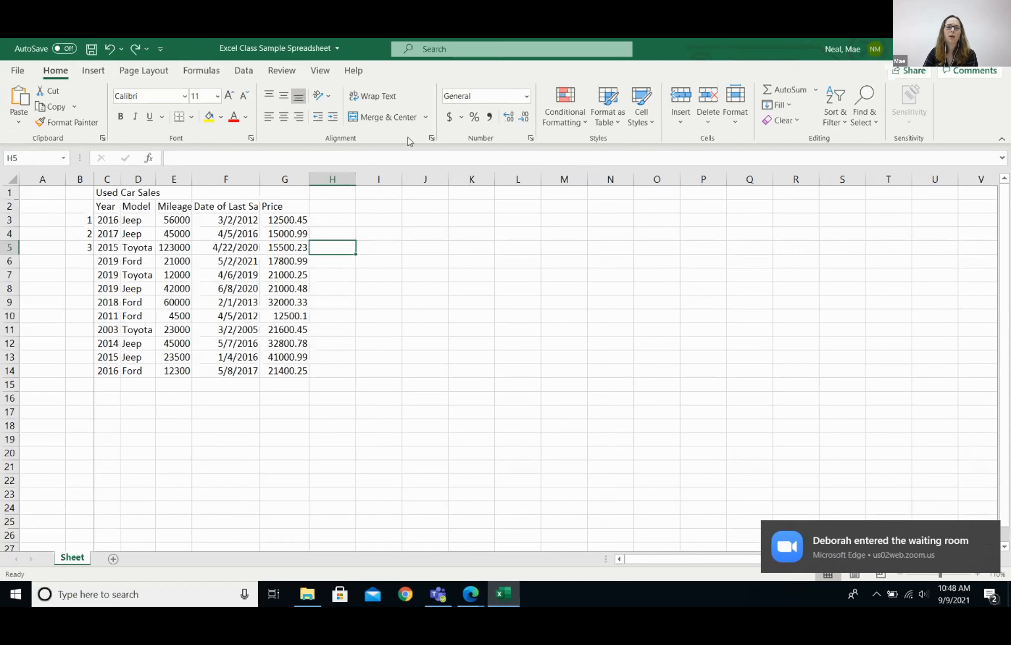
- Review the full set of alignment options for cell H5 and close them without changing any setting
click(432, 138)
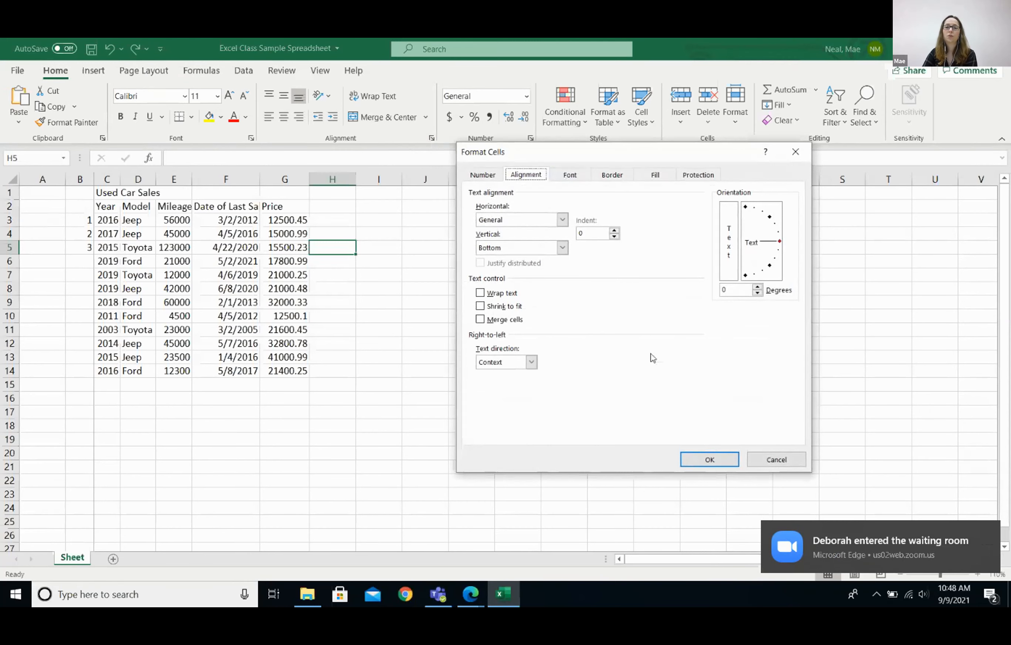
click(716, 459)
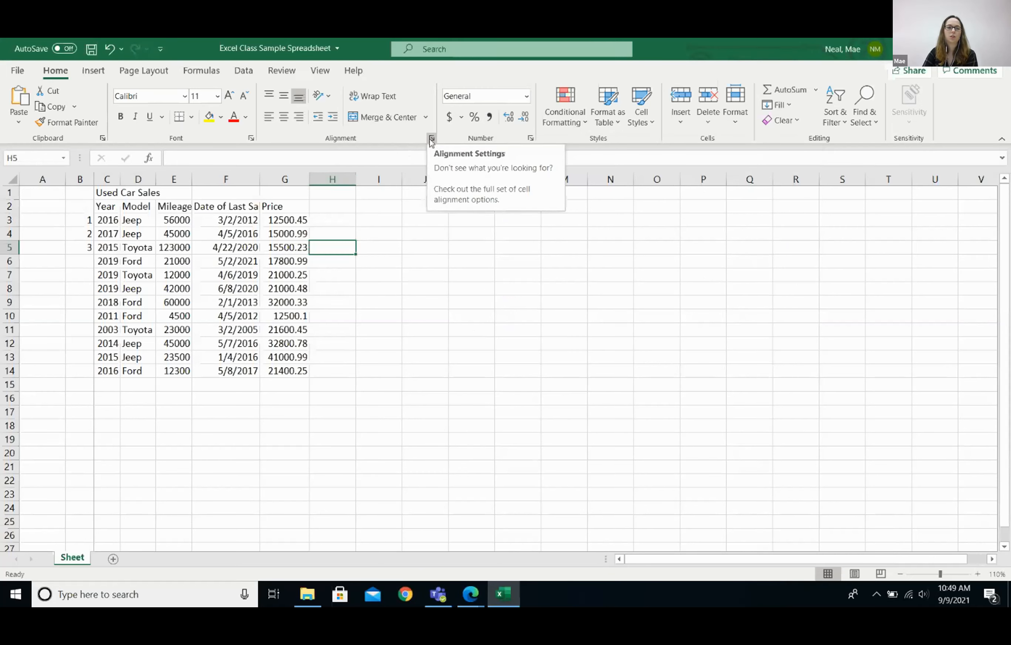
click(388, 204)
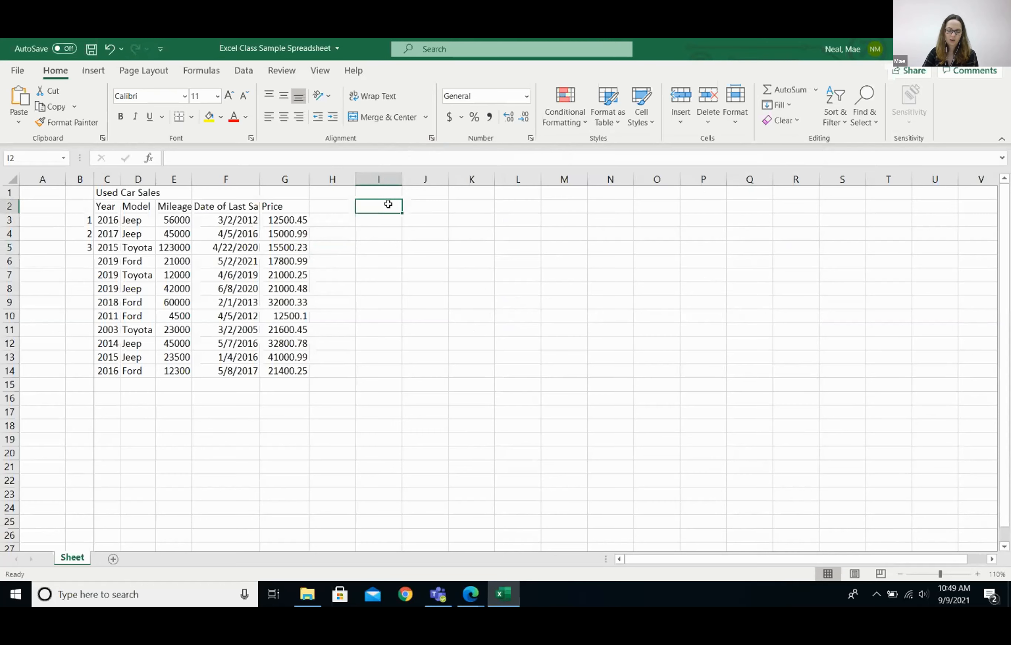
- Select column C, row 2 and cell C3 in turn to show how columns, rows and cells are identified
click(112, 177)
click(9, 206)
click(111, 219)
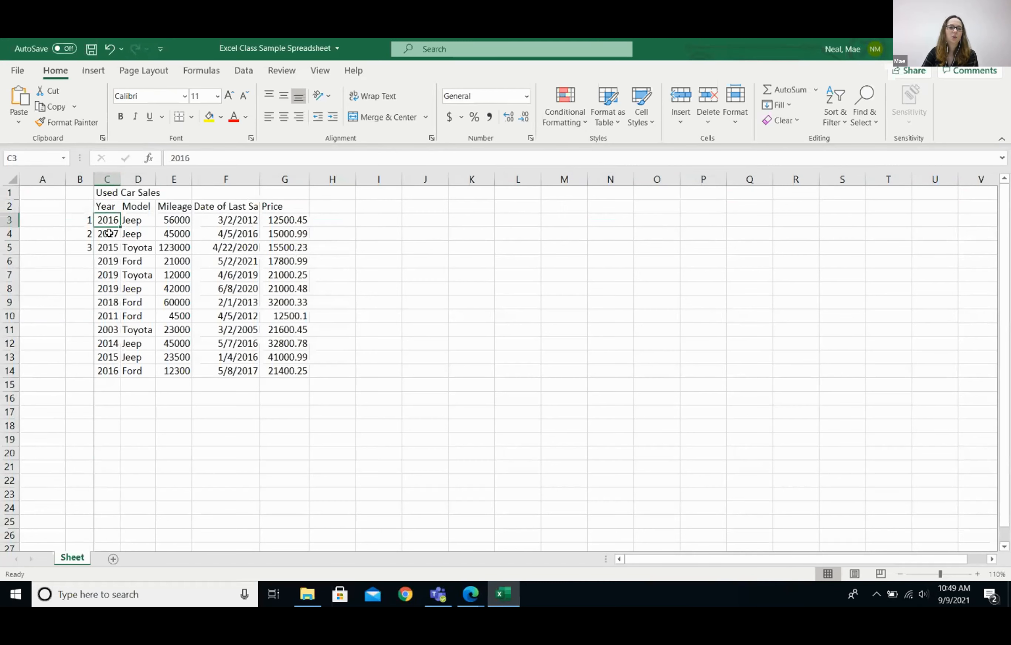
- Merge and center the "Used Car Sales" title across cells C1 to G1 and make it bold at font size 12
drag(108, 192, 294, 188)
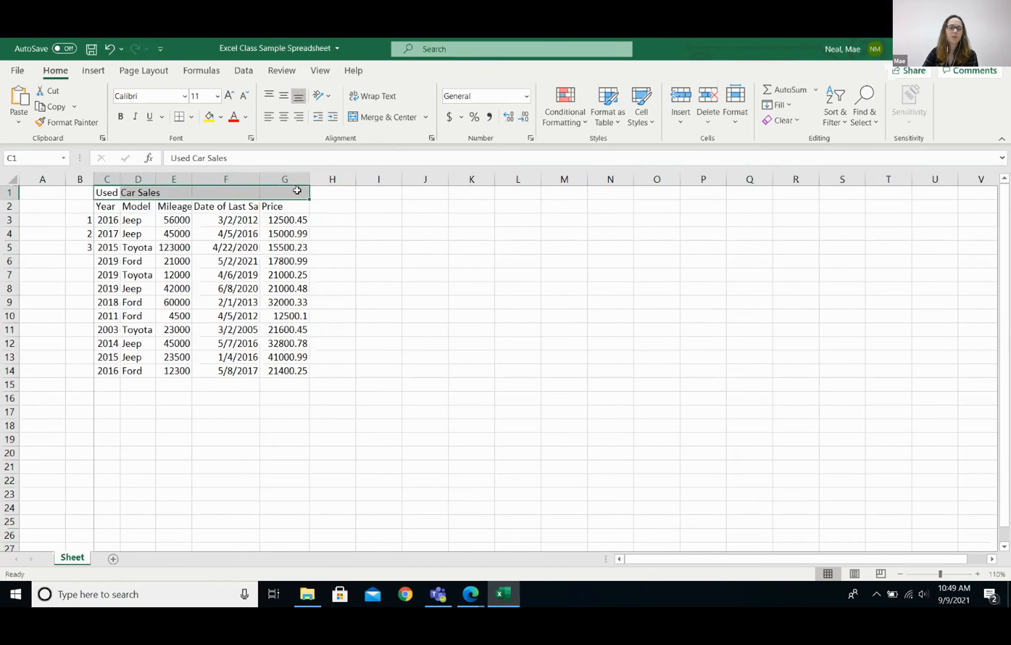
click(106, 192)
drag(136, 193, 292, 192)
click(408, 120)
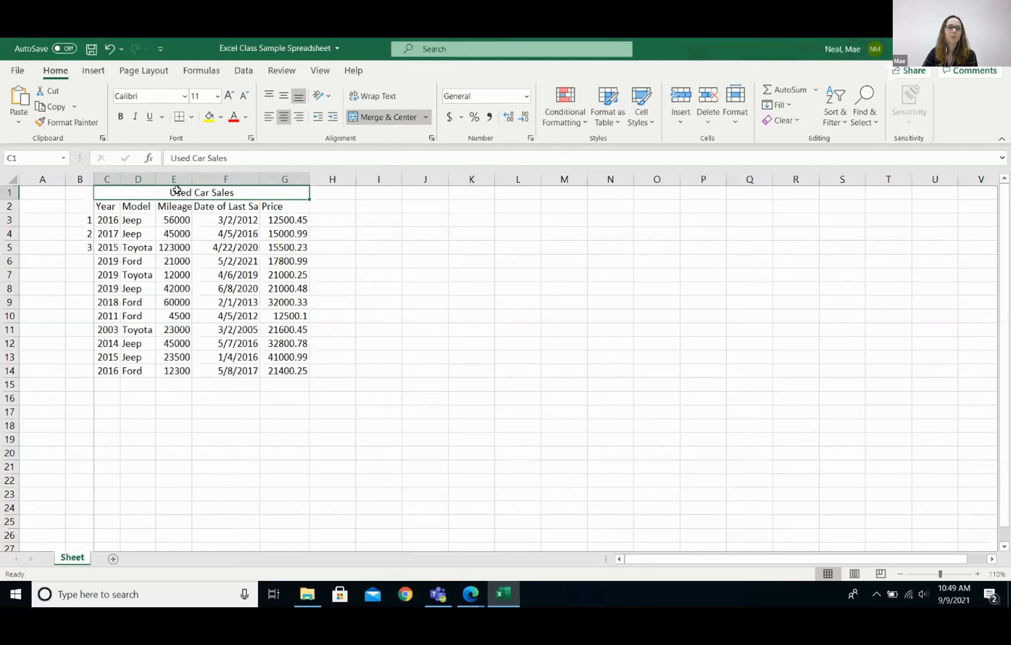
click(121, 117)
click(229, 96)
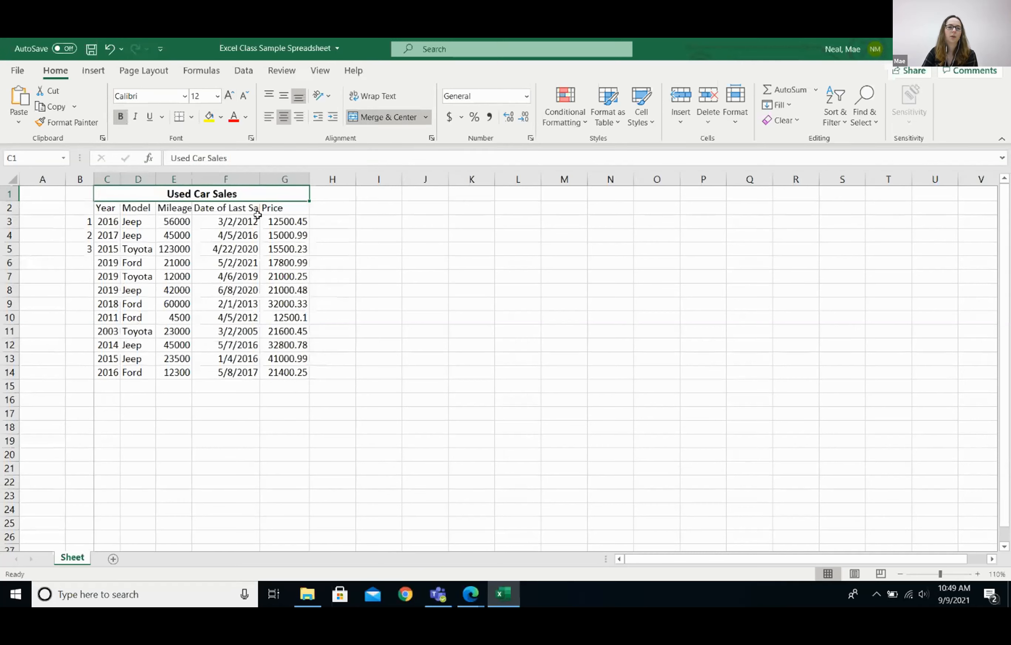
- Auto-fit column F so its width matches the full "Date of Last Sale" heading
click(222, 178)
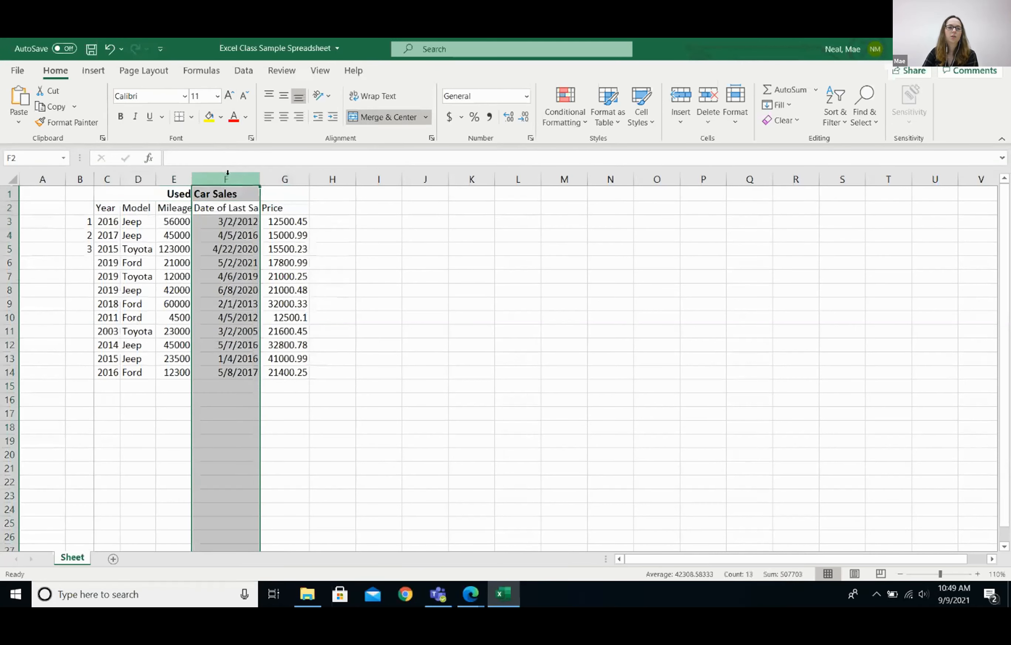
click(216, 207)
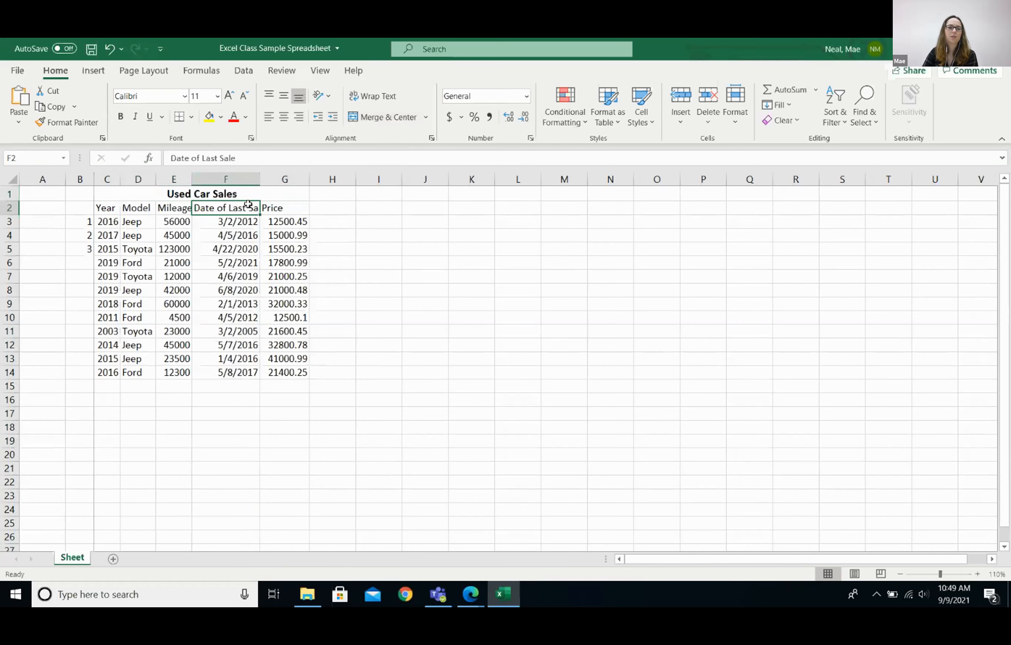
double_click(260, 174)
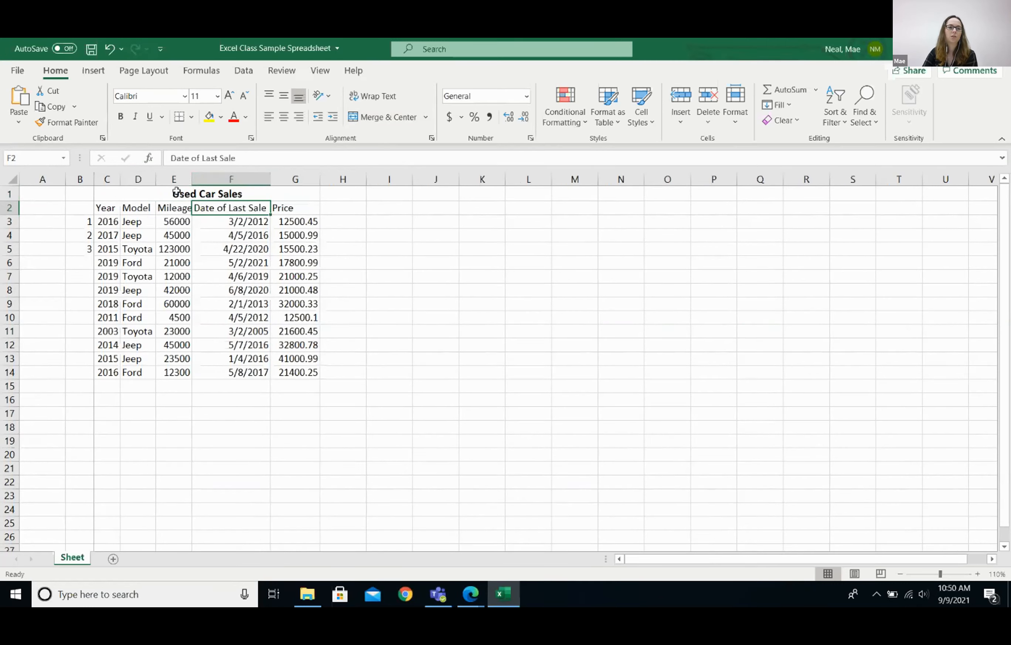
- Widen columns C through G together so that they all share the same larger width
click(117, 179)
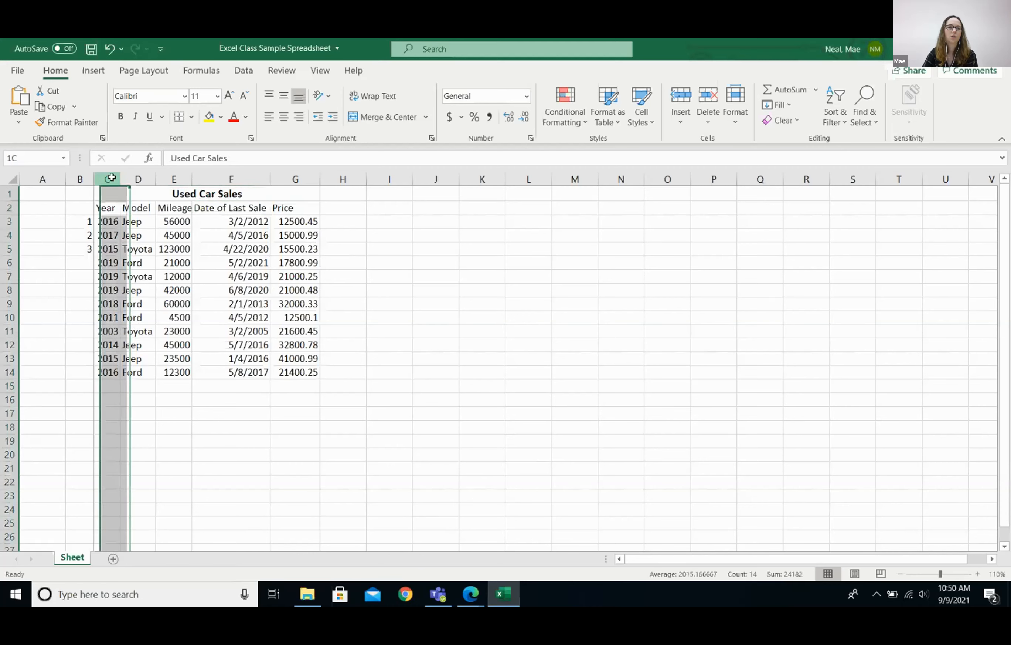
click(133, 175)
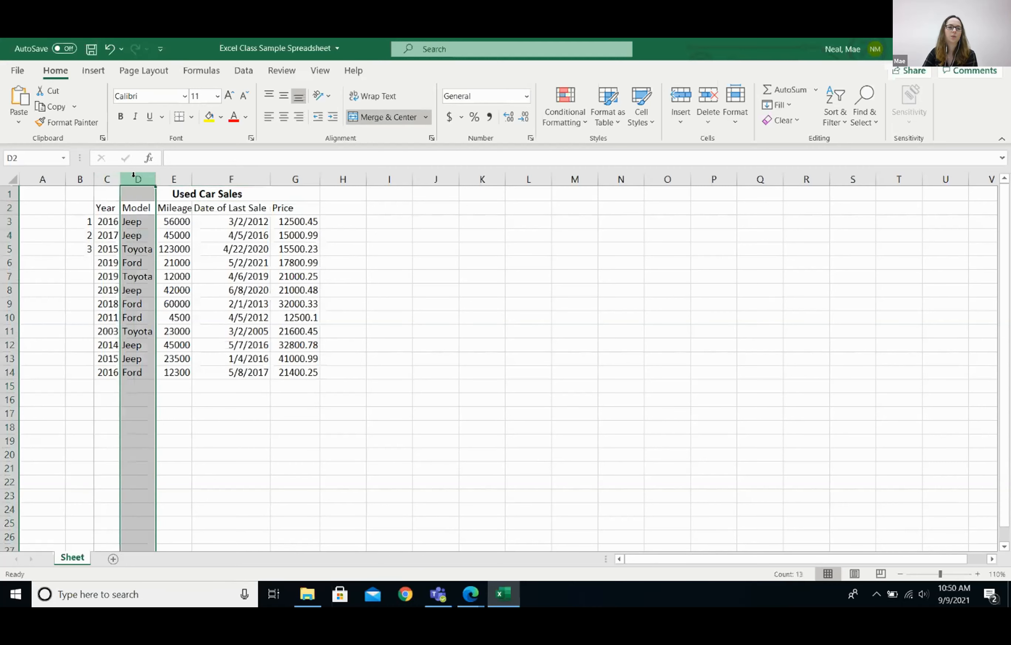
click(108, 179)
drag(108, 180, 342, 178)
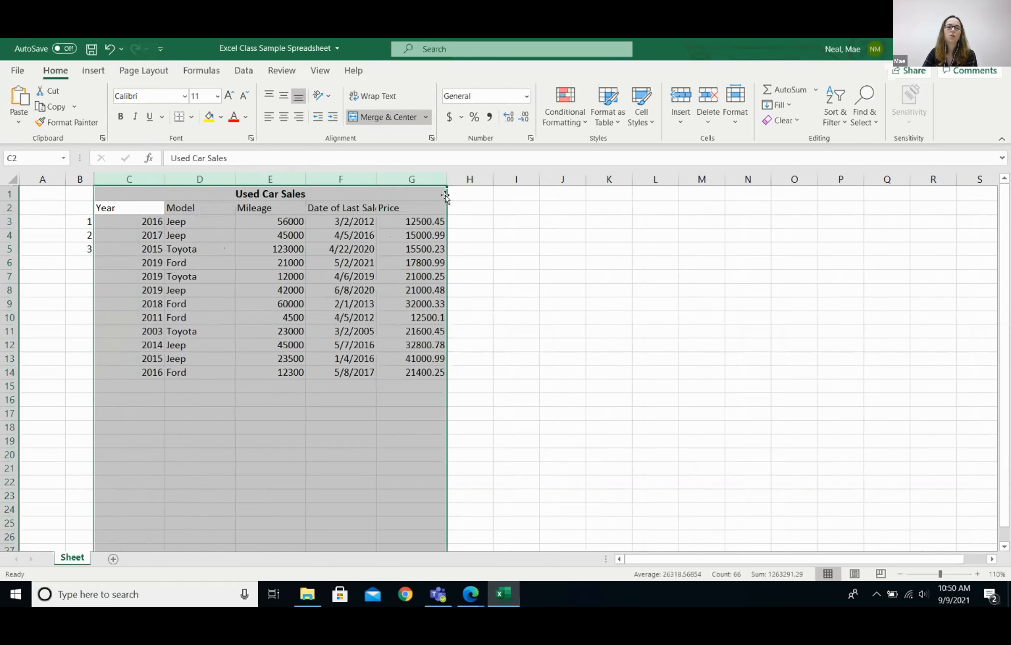
click(463, 206)
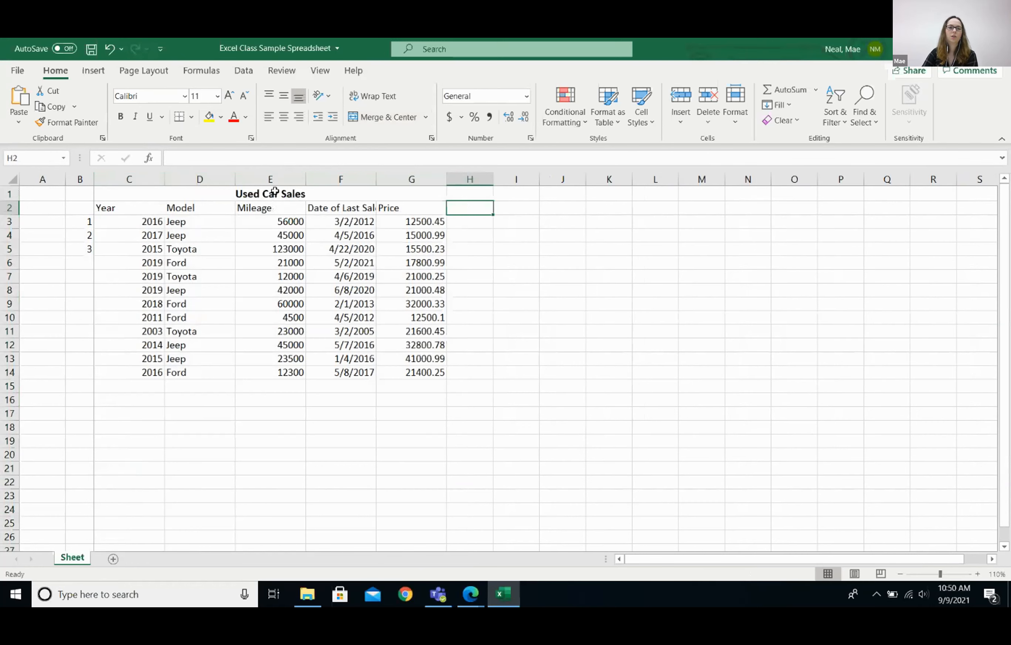
- Format the mileage values in E3:E14 as numbers with two decimals and comma thousands separators
click(274, 177)
click(264, 207)
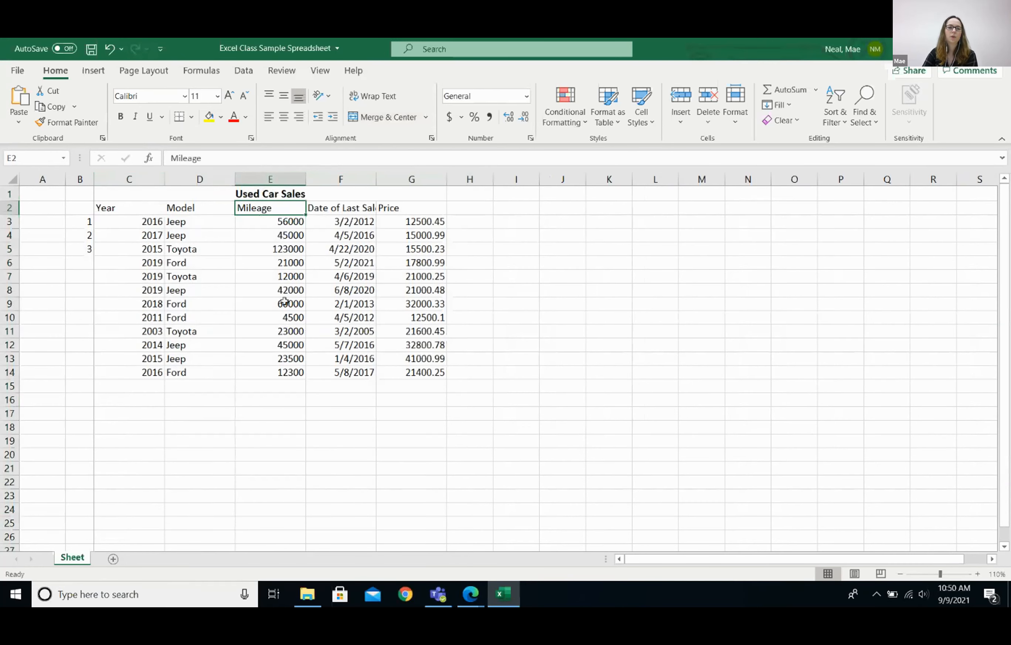
click(276, 370)
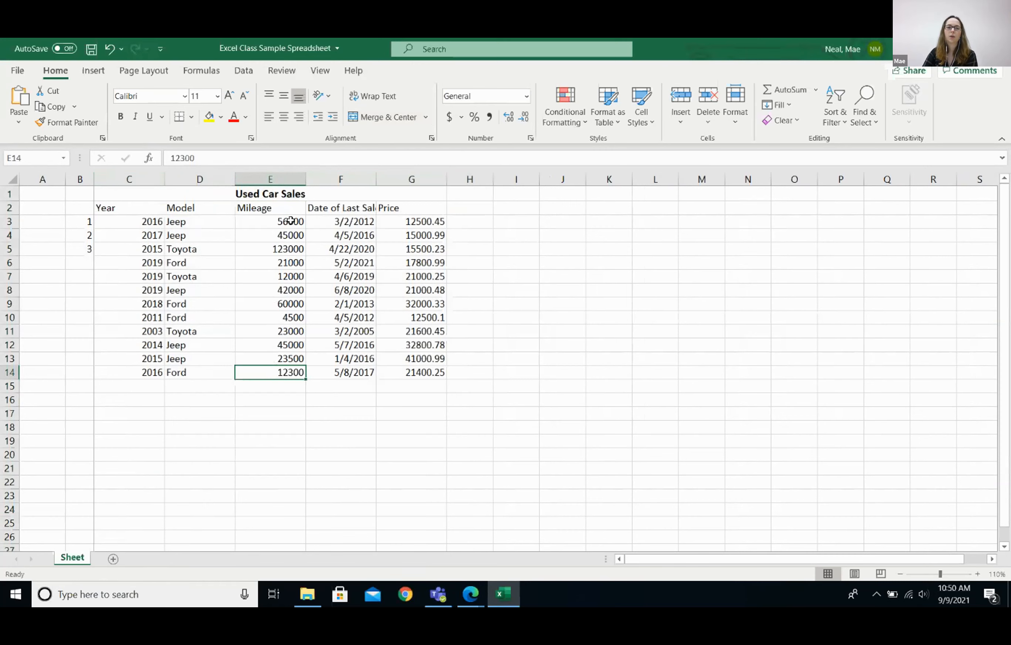
click(262, 222)
drag(263, 222, 262, 373)
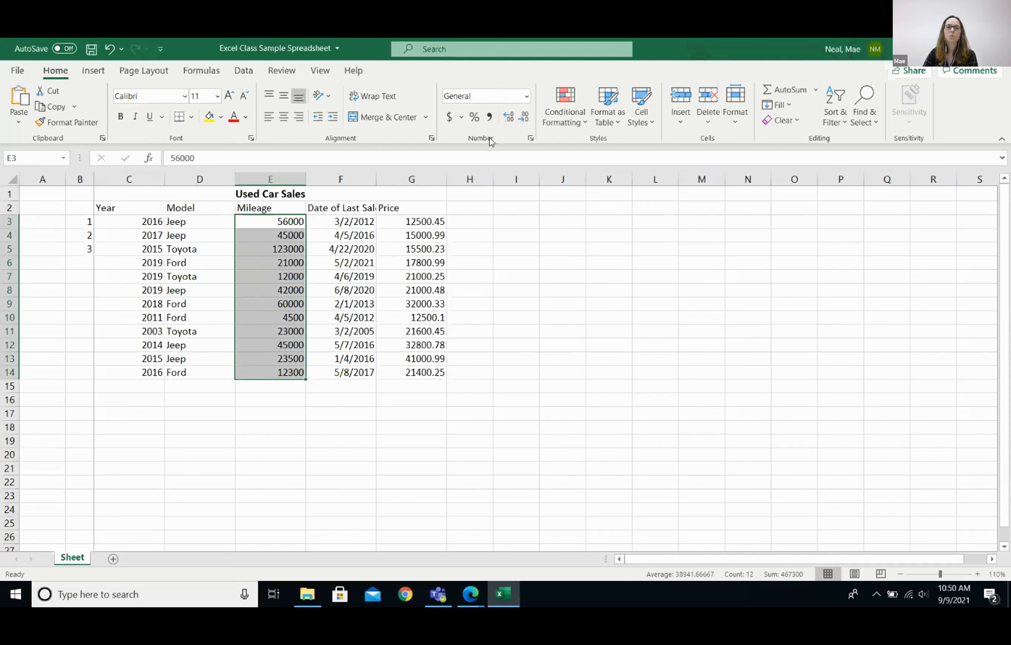
click(526, 99)
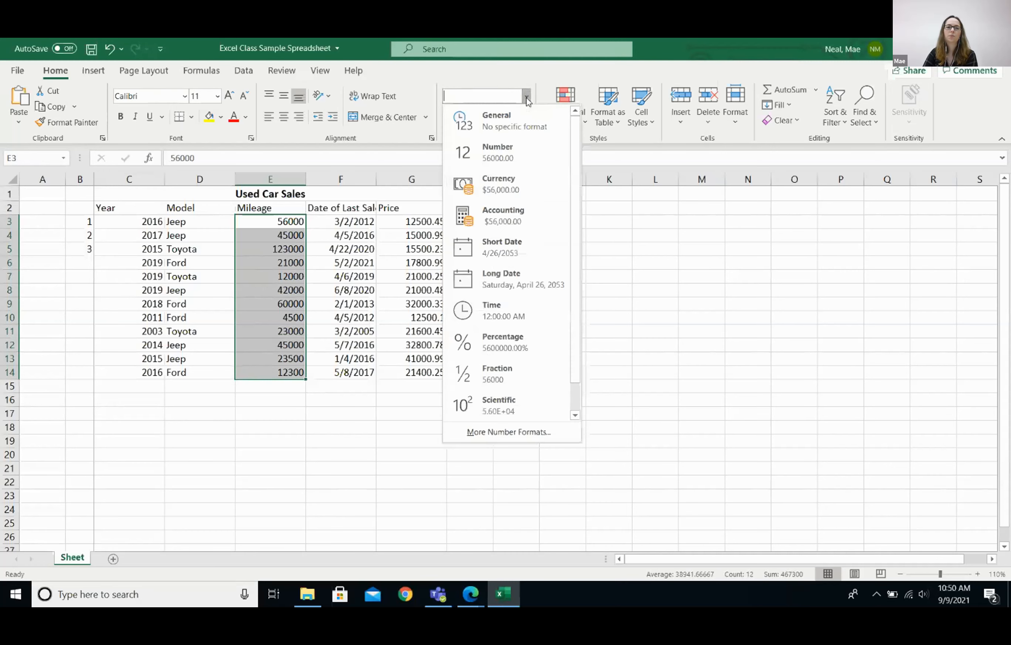
click(520, 162)
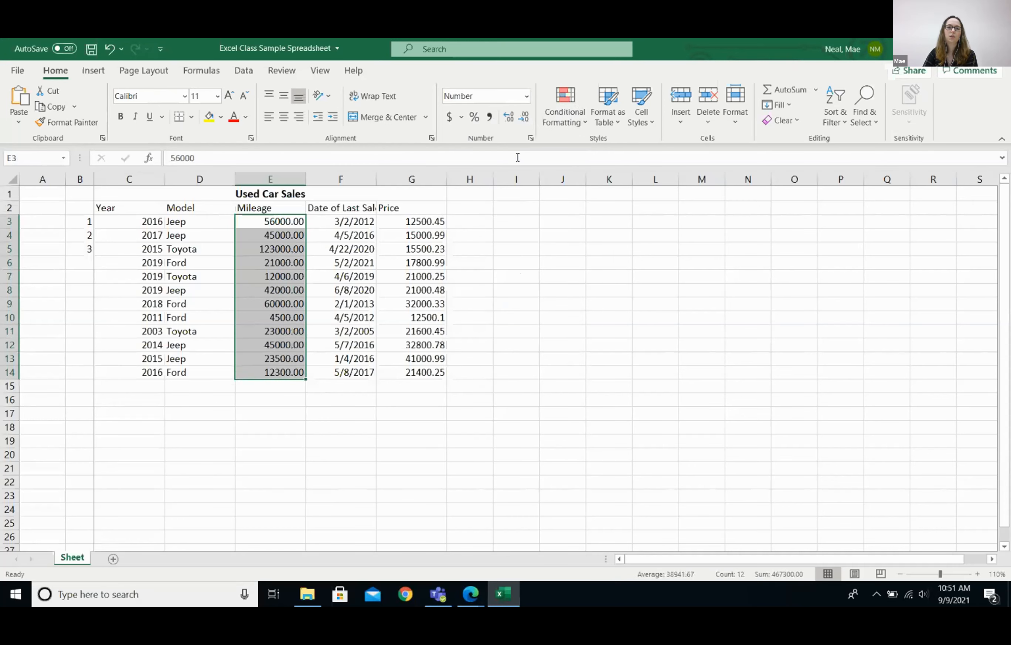
click(490, 118)
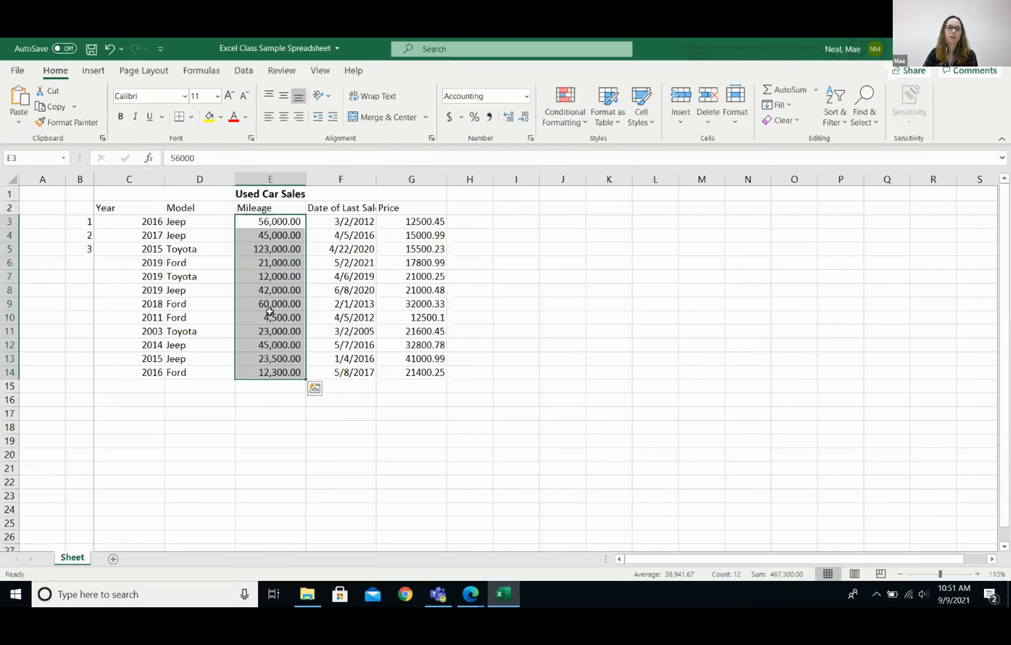
click(274, 385)
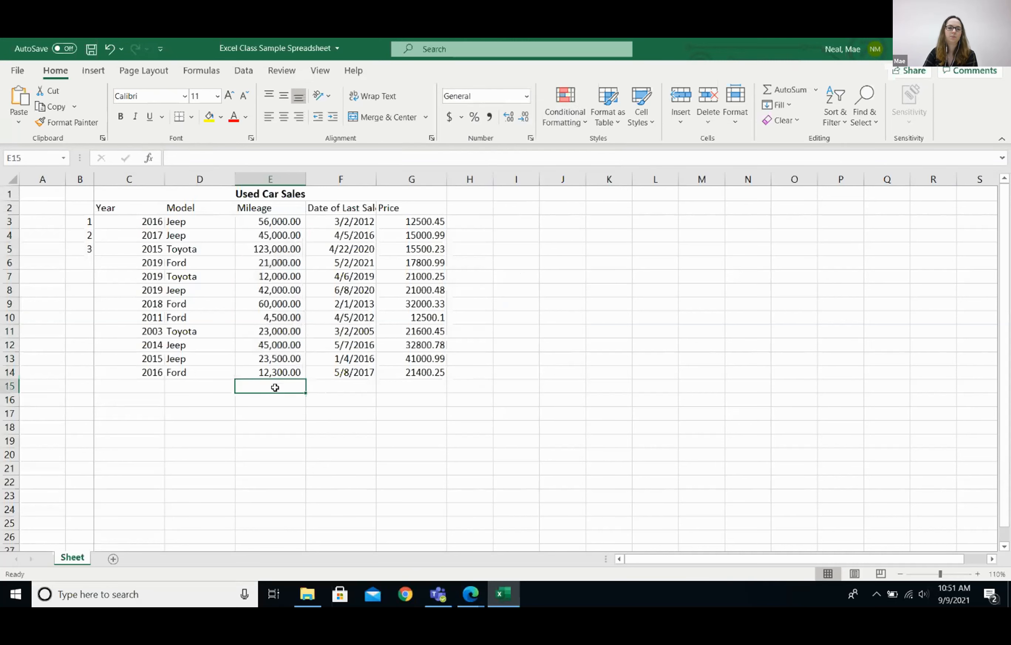
- Format the sale dates in F3:F14 as Long Date and auto-fit column F to them
click(341, 372)
drag(356, 220, 345, 372)
click(527, 97)
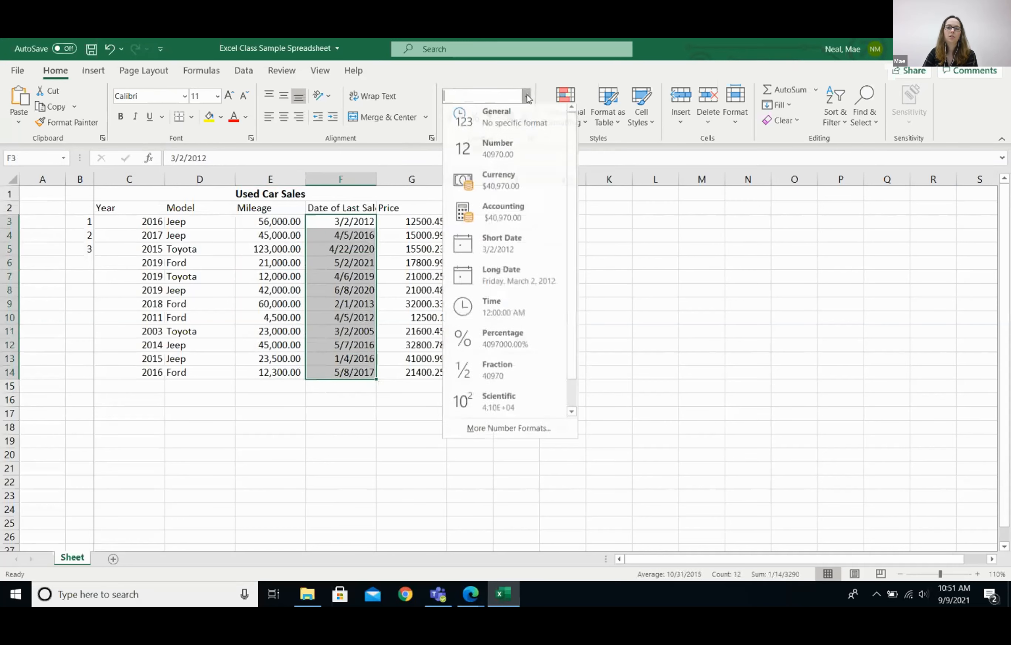
click(522, 283)
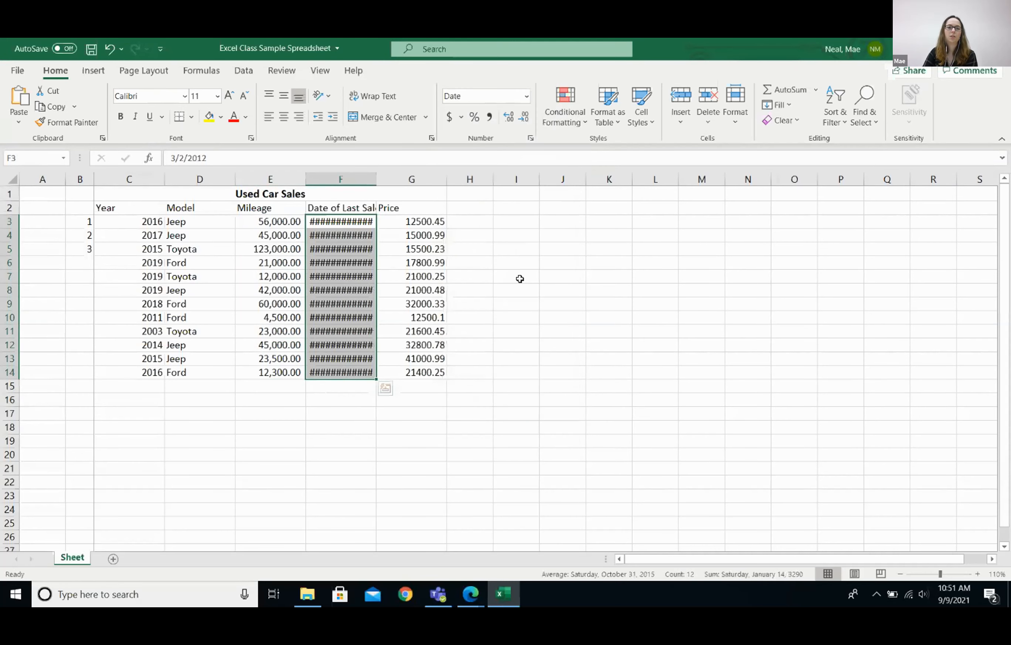
click(354, 391)
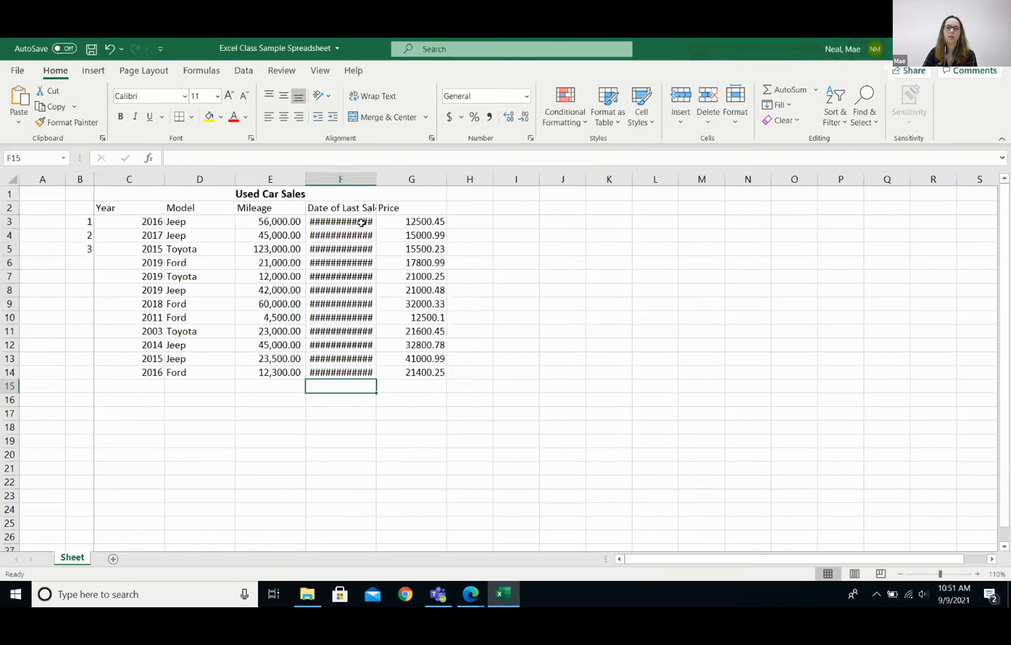
double_click(377, 176)
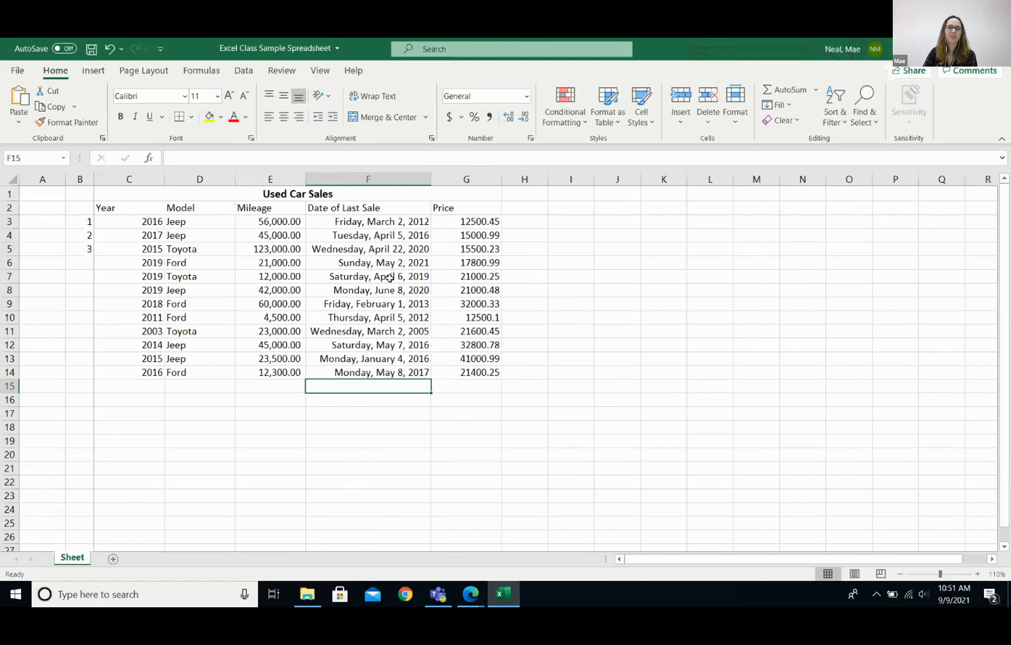
- Format the price values in G3:G14 as Currency
click(471, 175)
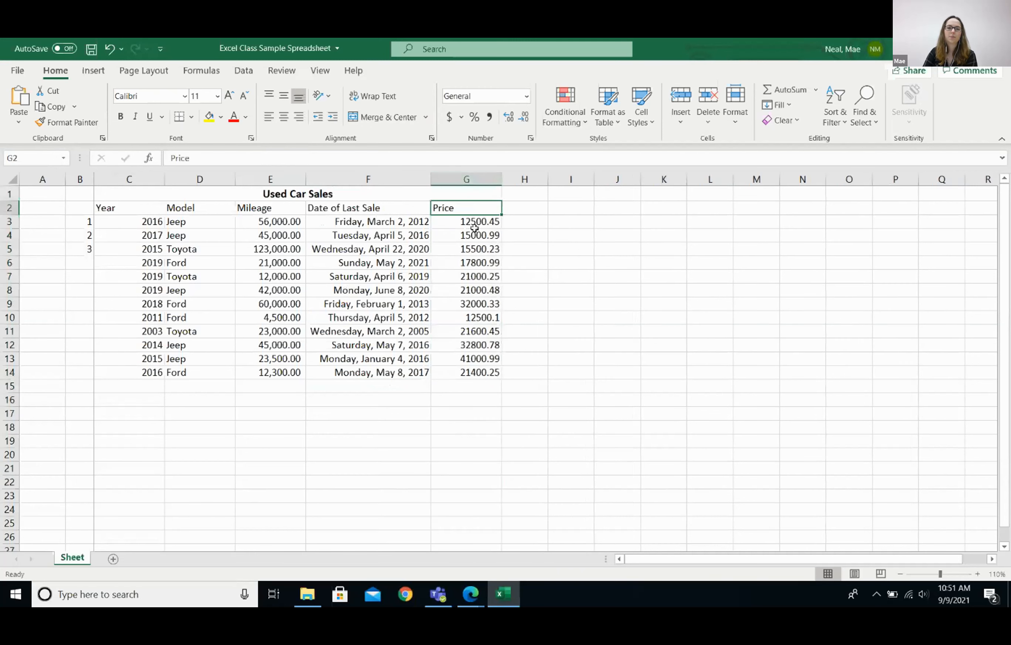
drag(480, 222, 480, 374)
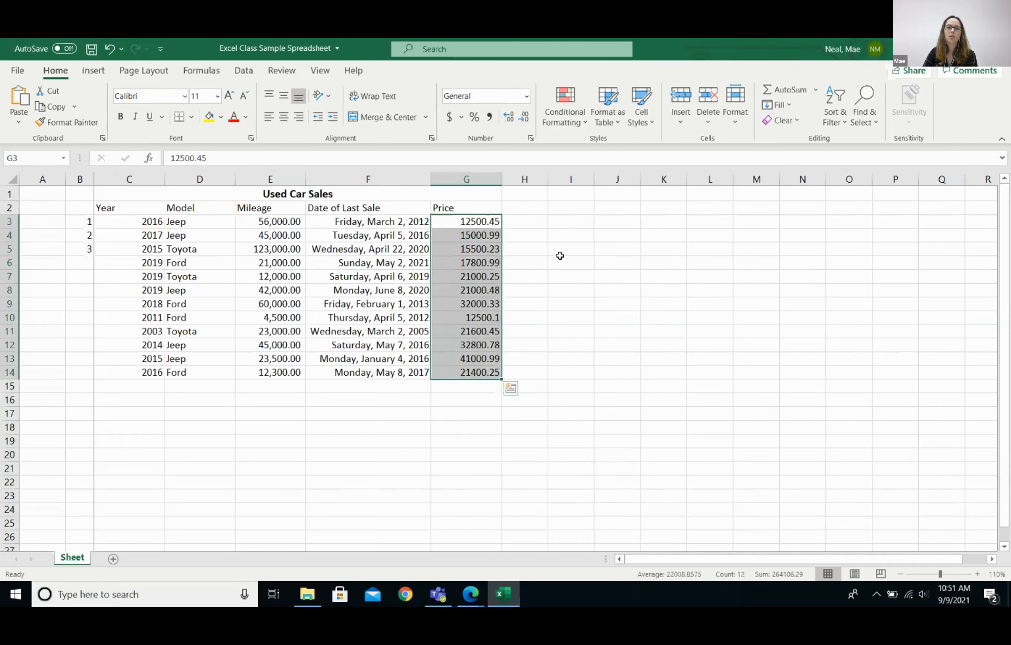
click(527, 97)
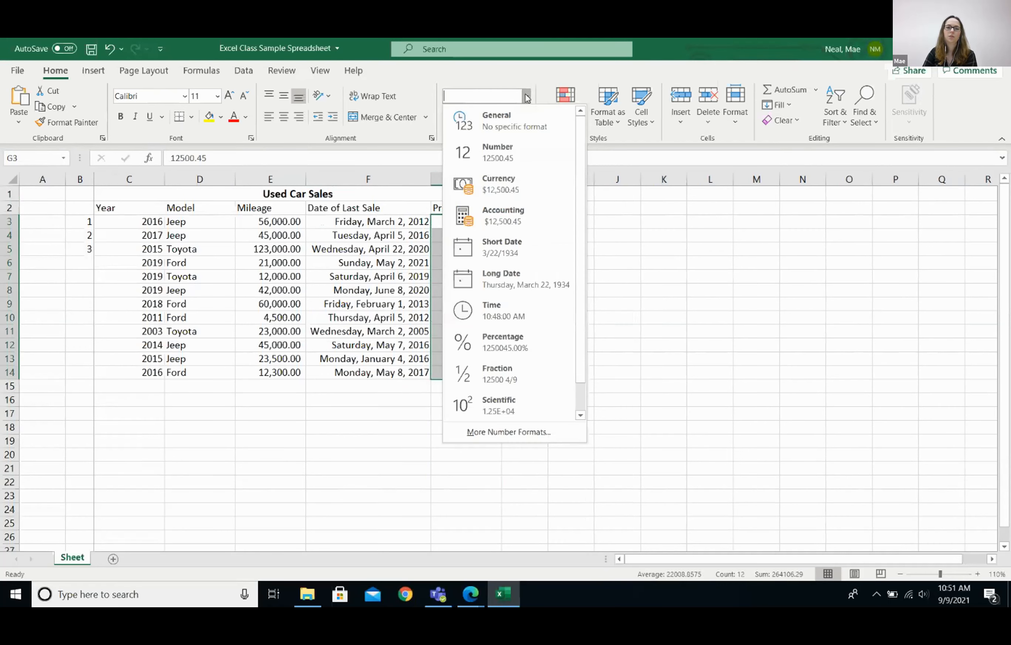
click(548, 188)
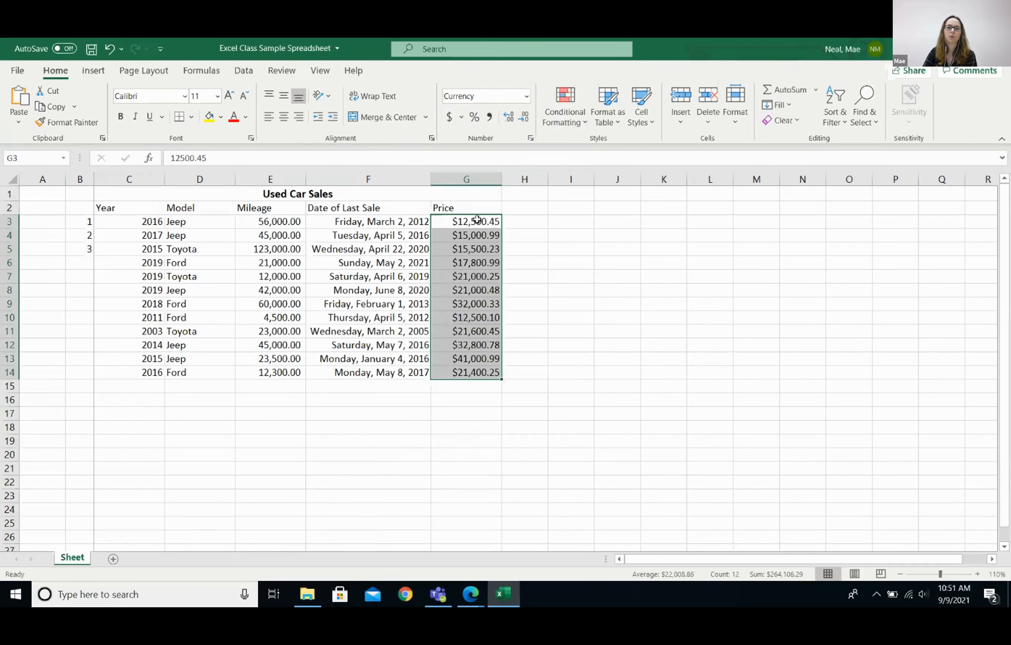
click(453, 224)
click(514, 374)
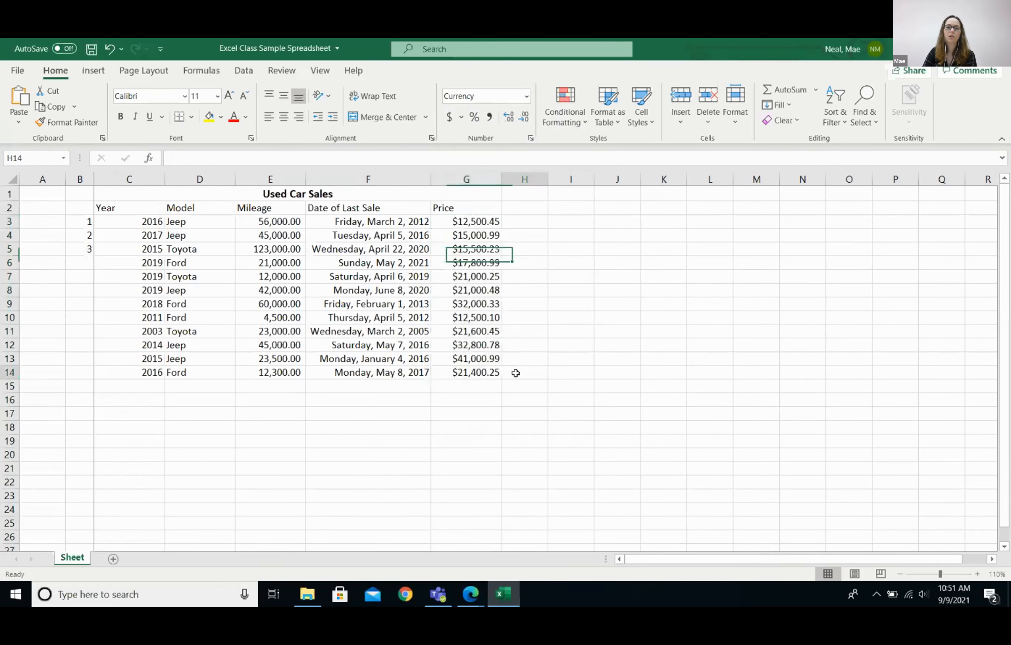
- Total the prices in cell G15 with the formula =SUM(G3:G14) and reselect that cell
click(480, 385)
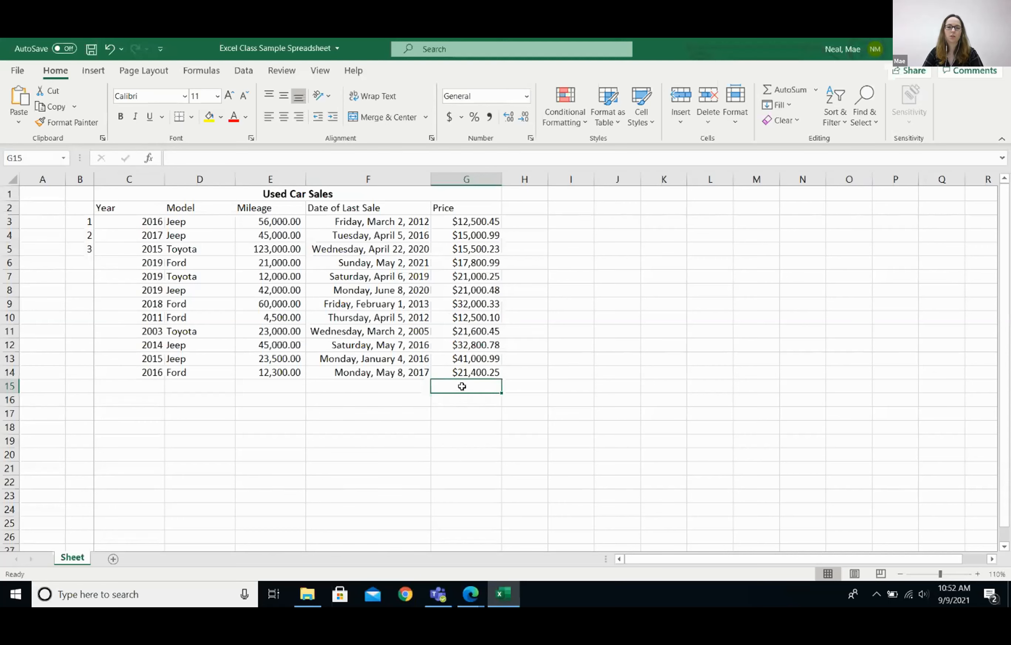
double_click(451, 386)
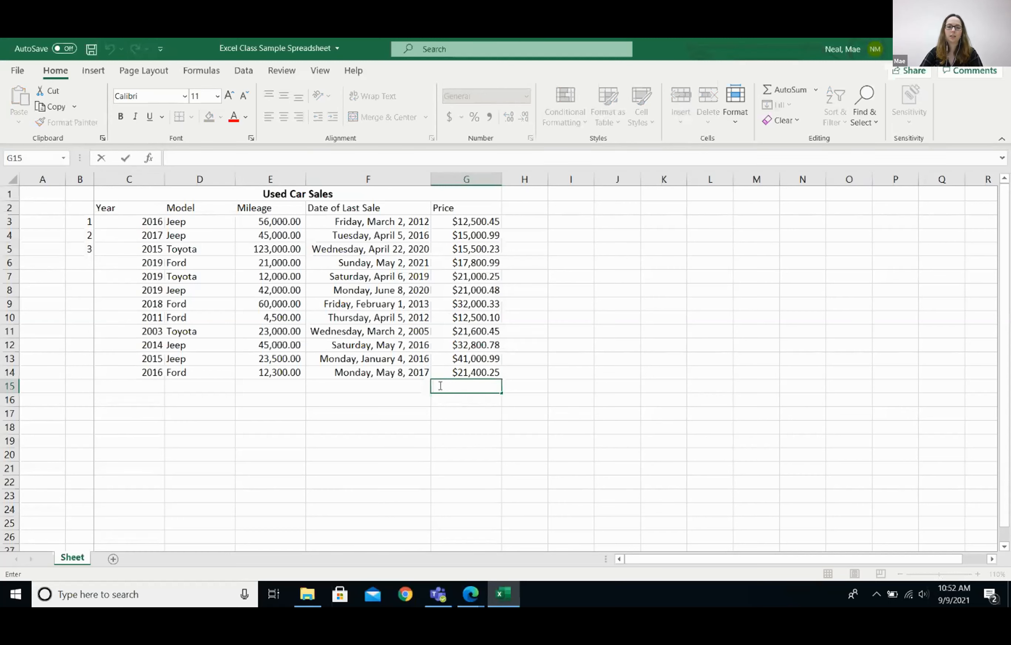
text(=)
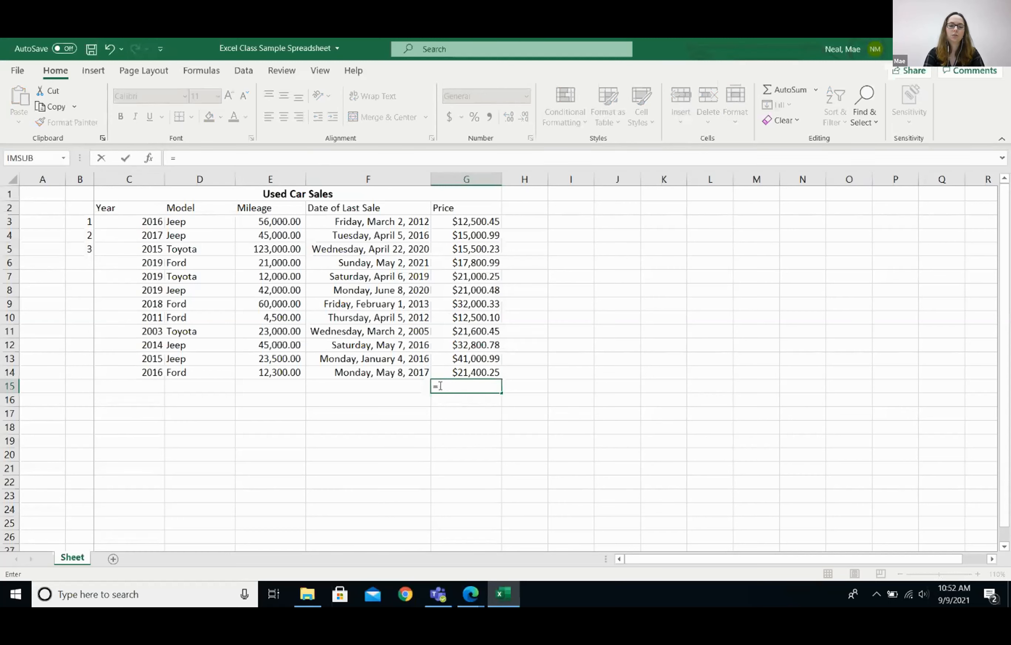
text(SUM)
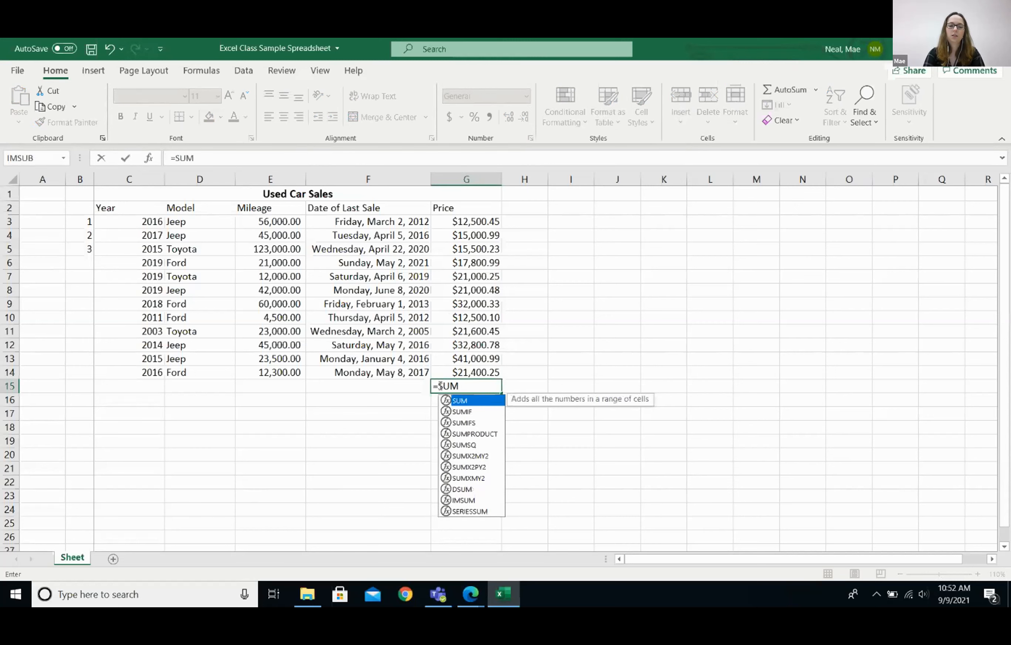
text(()
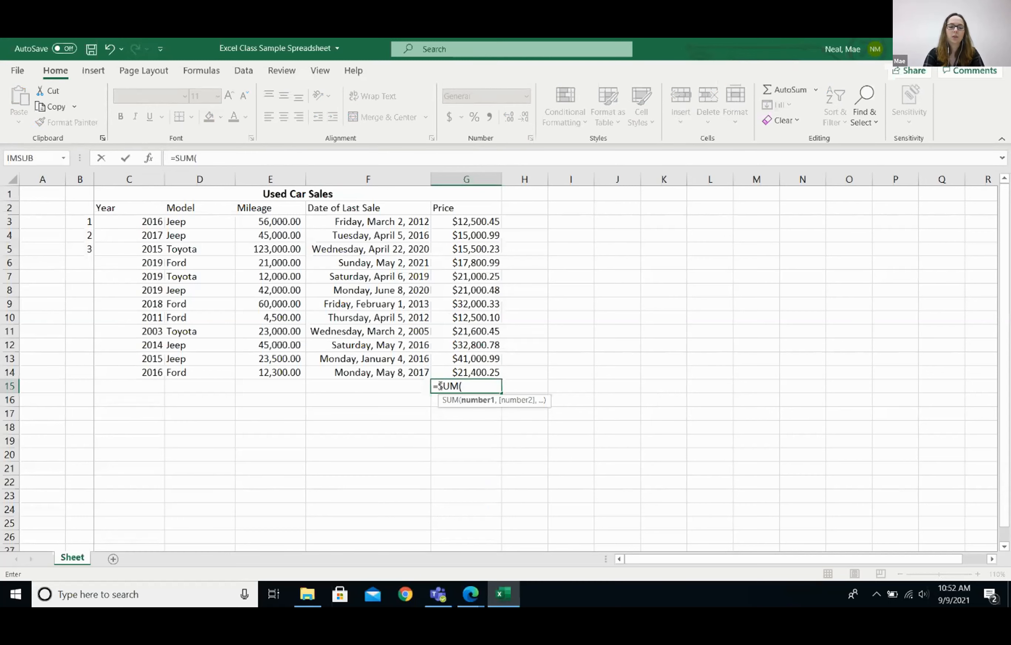
text(G)
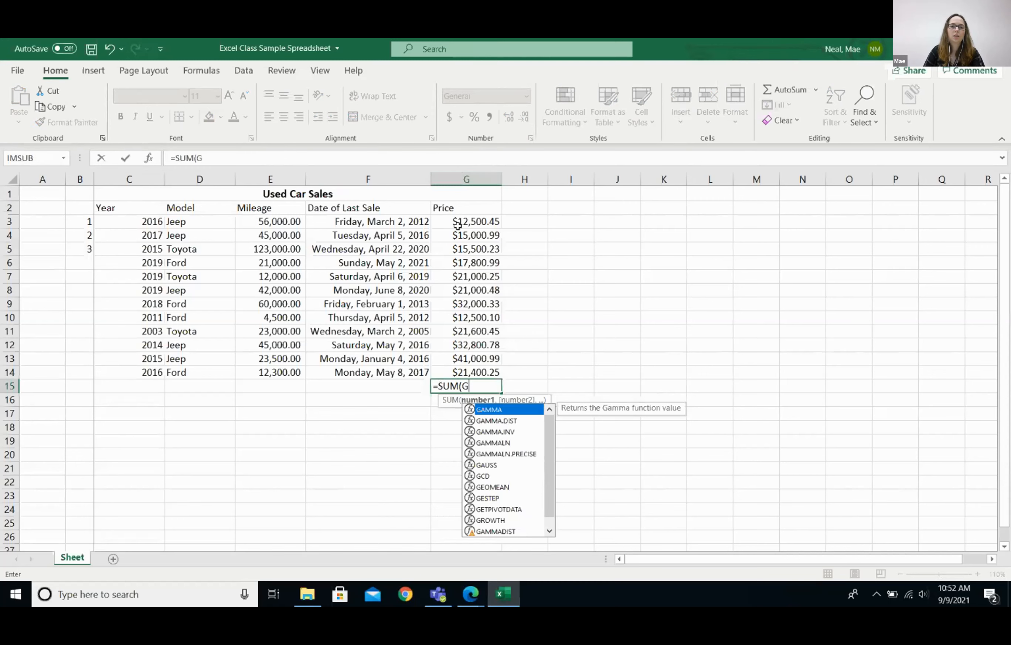
text(3)
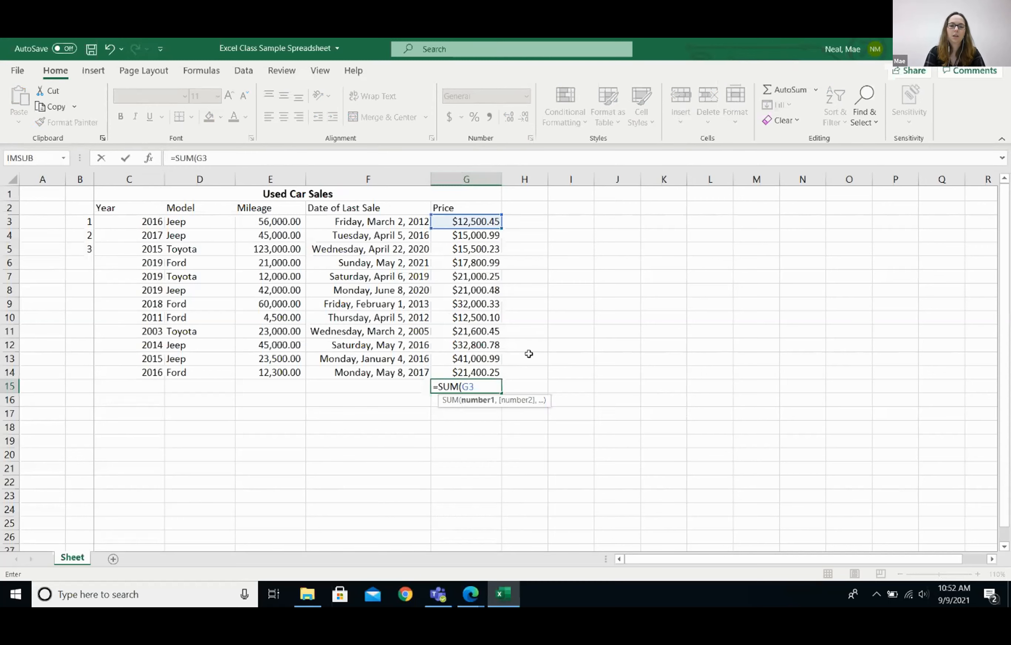
text(:)
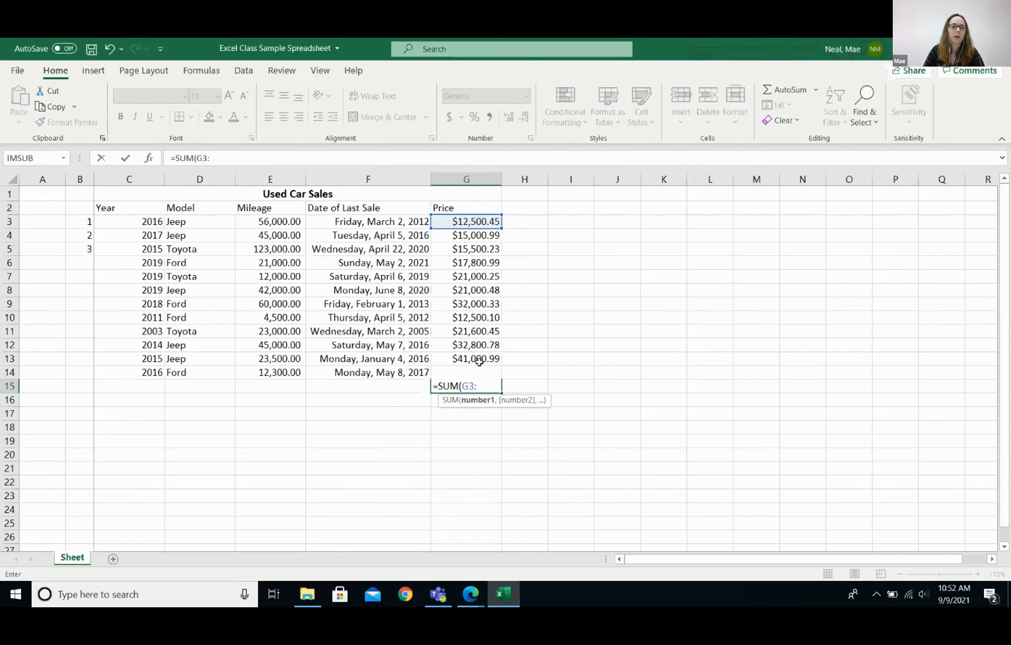
text(G14))
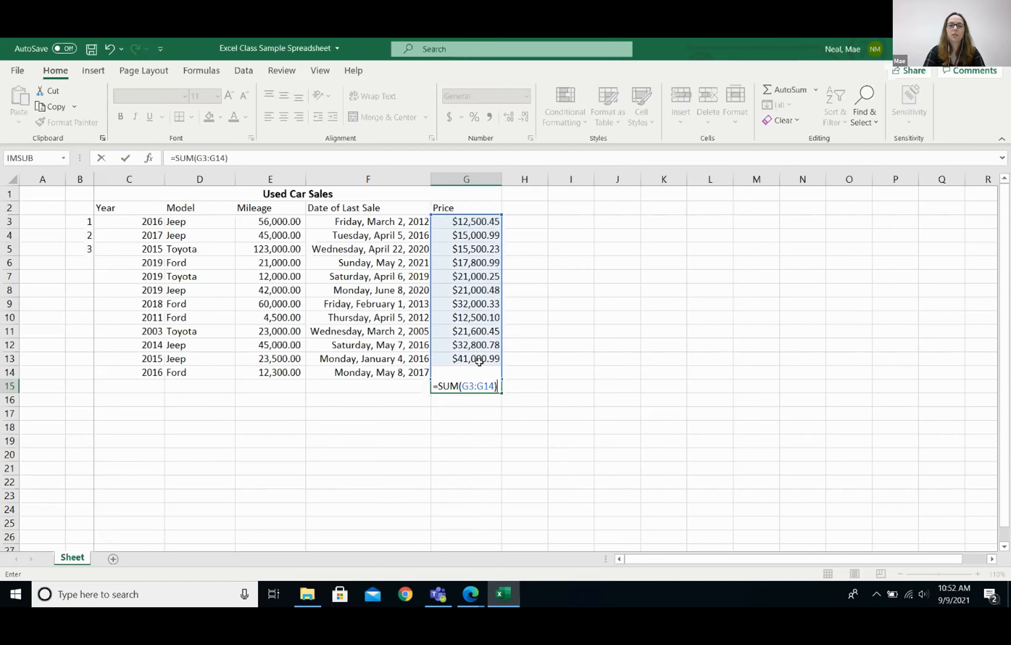
key(Return)
click(474, 385)
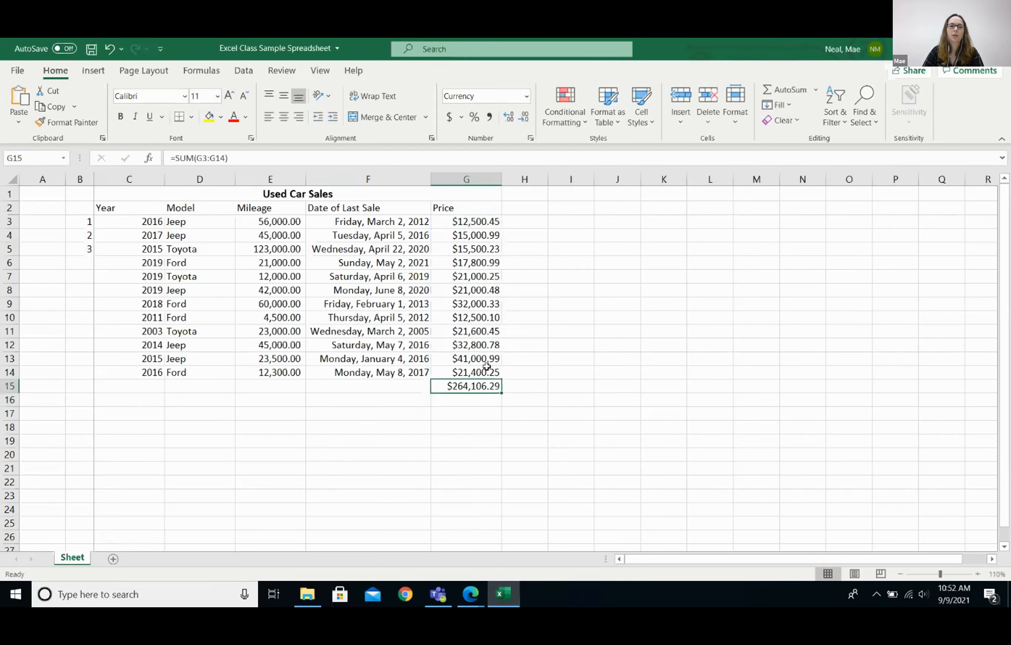
- Undo the price total in G15 and re-enter it as the formula =SUM(G3:G14)
click(110, 50)
double_click(474, 385)
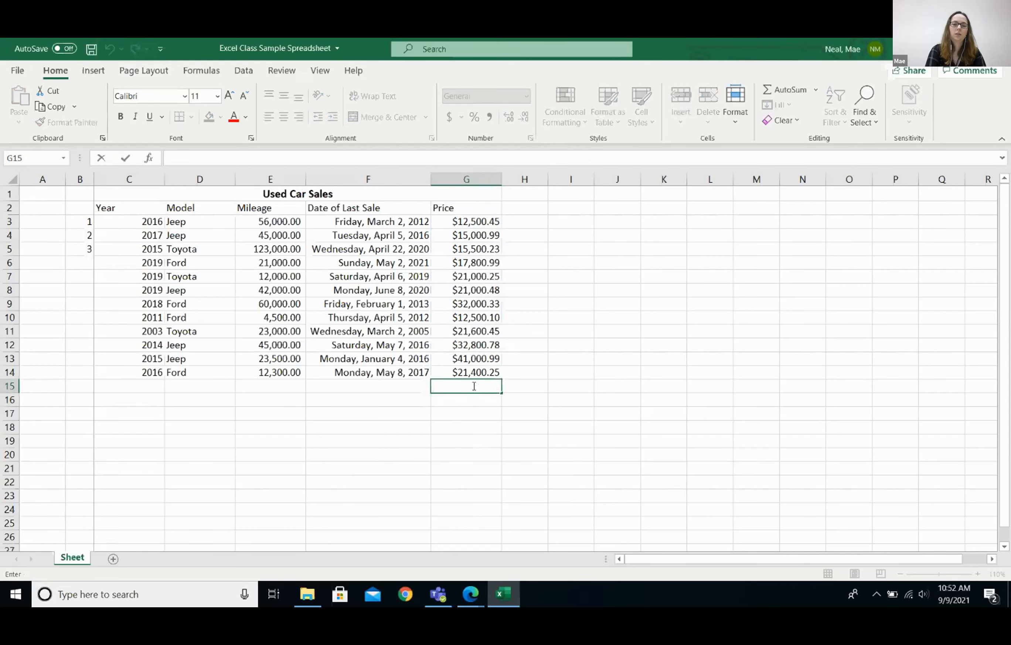
text(=)
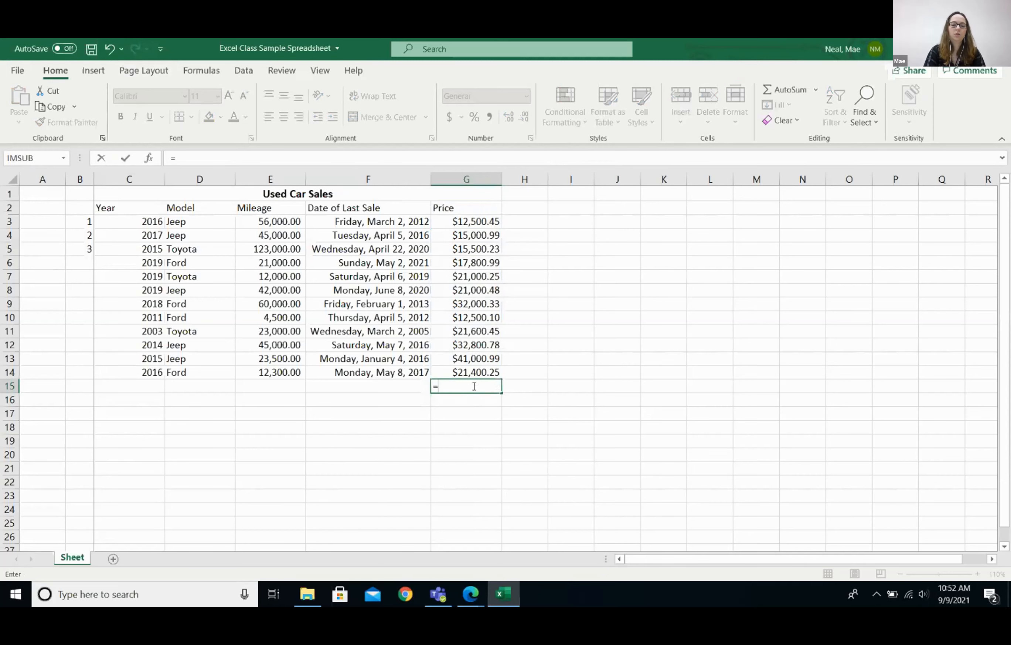
text(SUM)
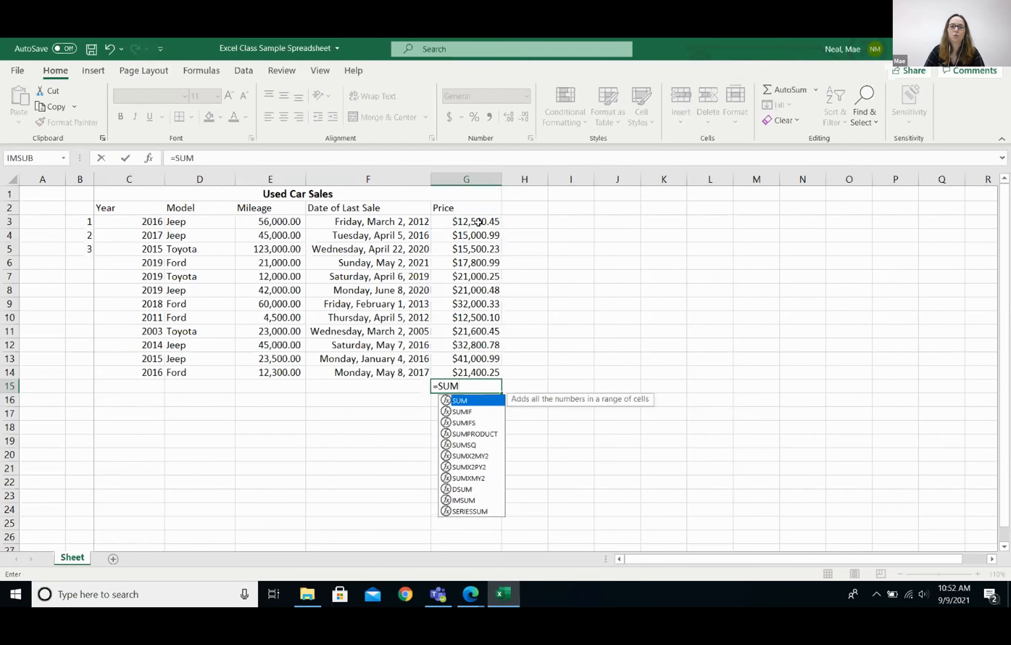
drag(482, 221, 481, 372)
double_click(486, 385)
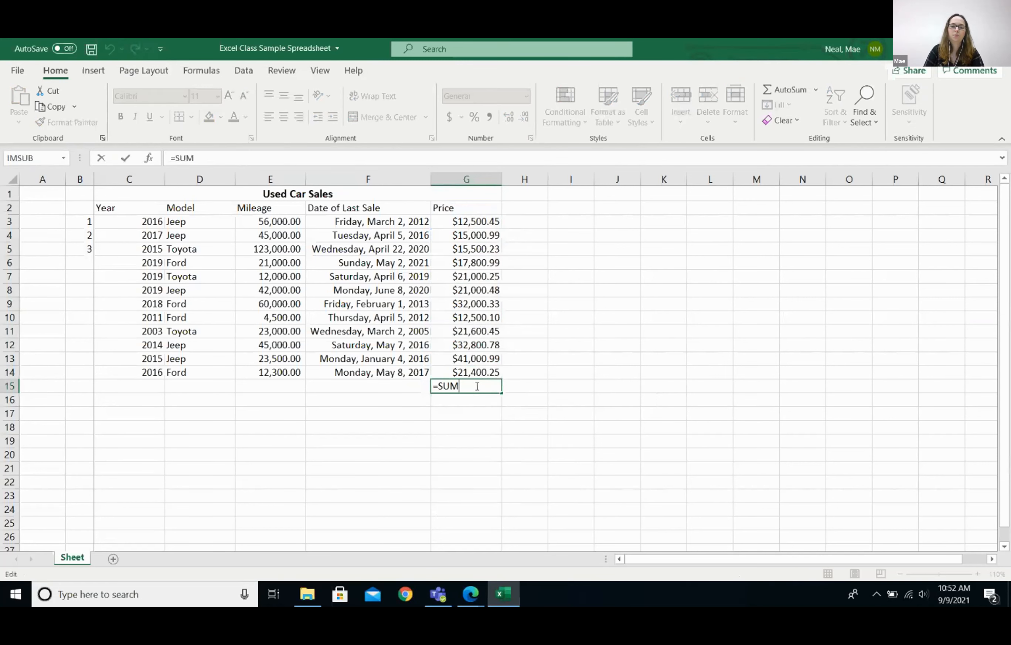
text(()
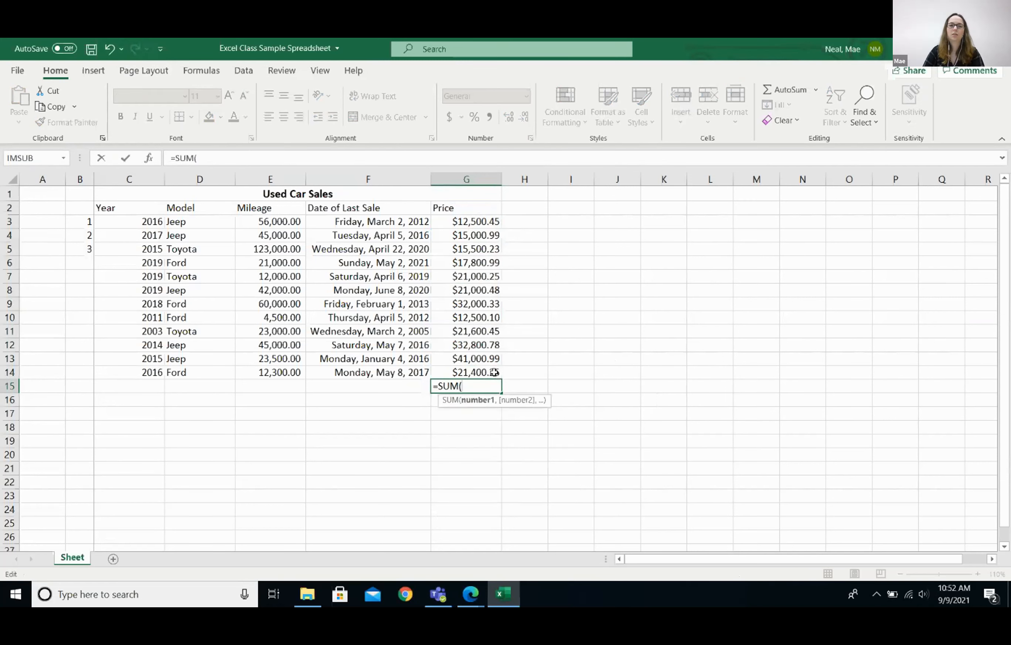
drag(488, 222, 488, 371)
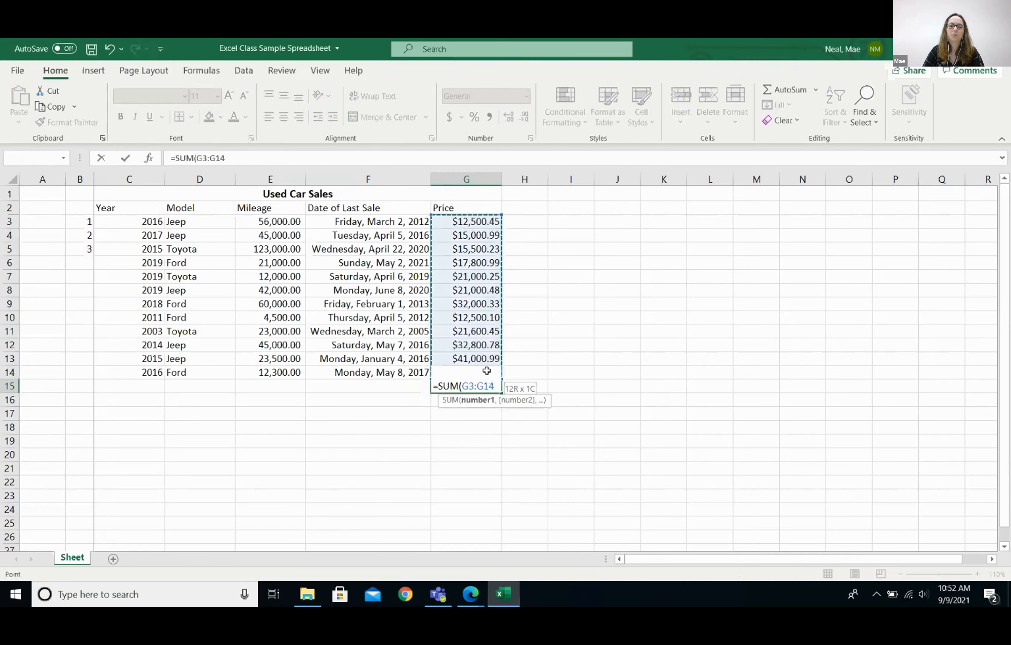
text())
key(Return)
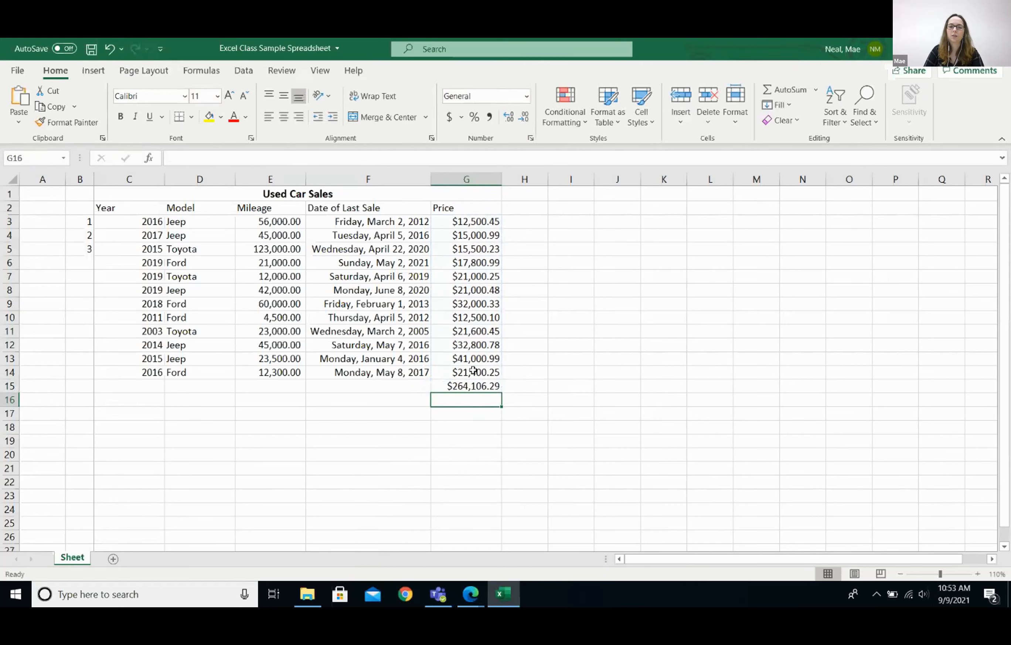
- Make the price total in cell G15 bold
click(467, 386)
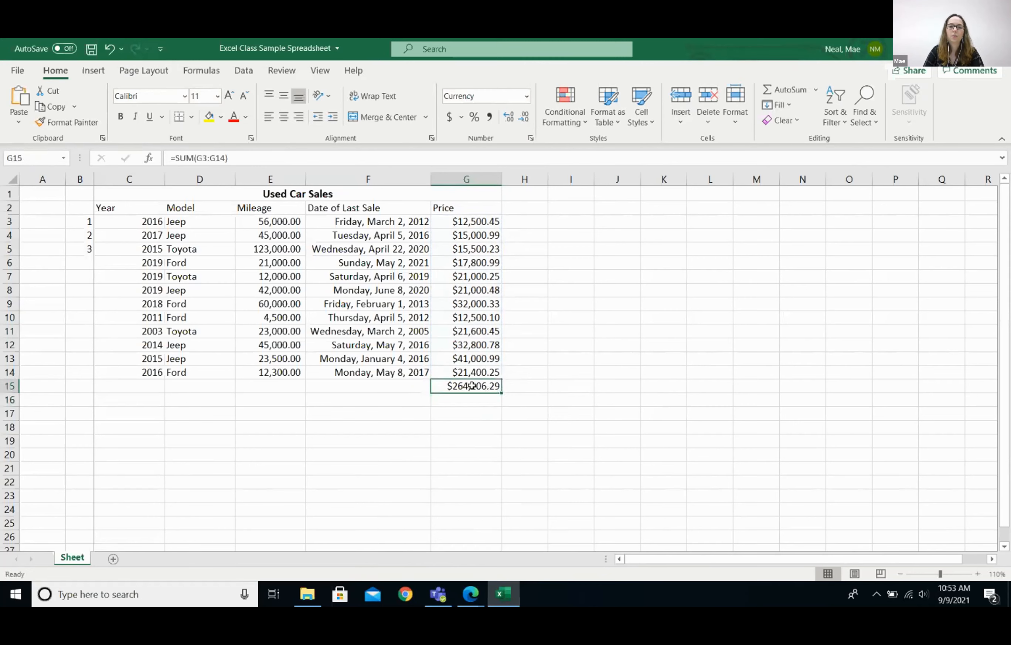
click(121, 118)
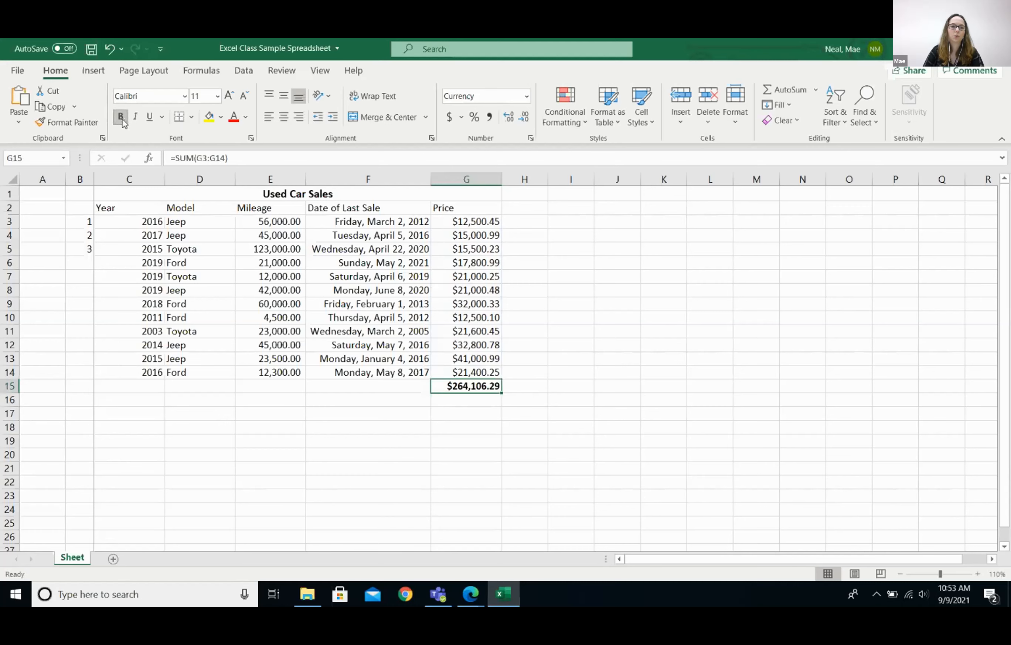
click(518, 383)
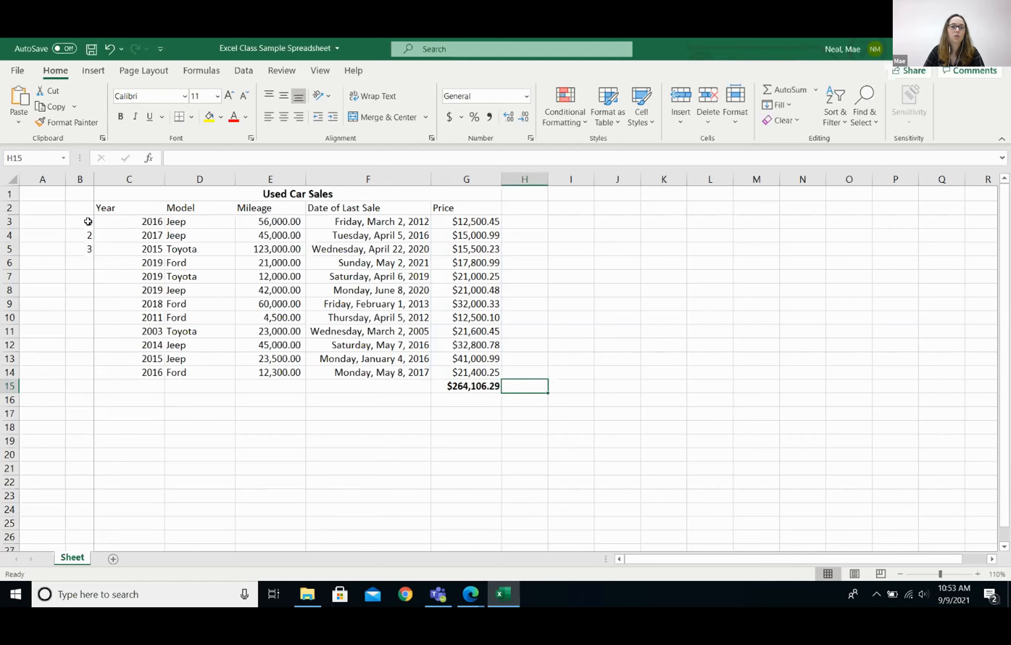
- Extend the number series in B3:B5 down to B14 so the rows are numbered up to 12
drag(74, 220, 79, 250)
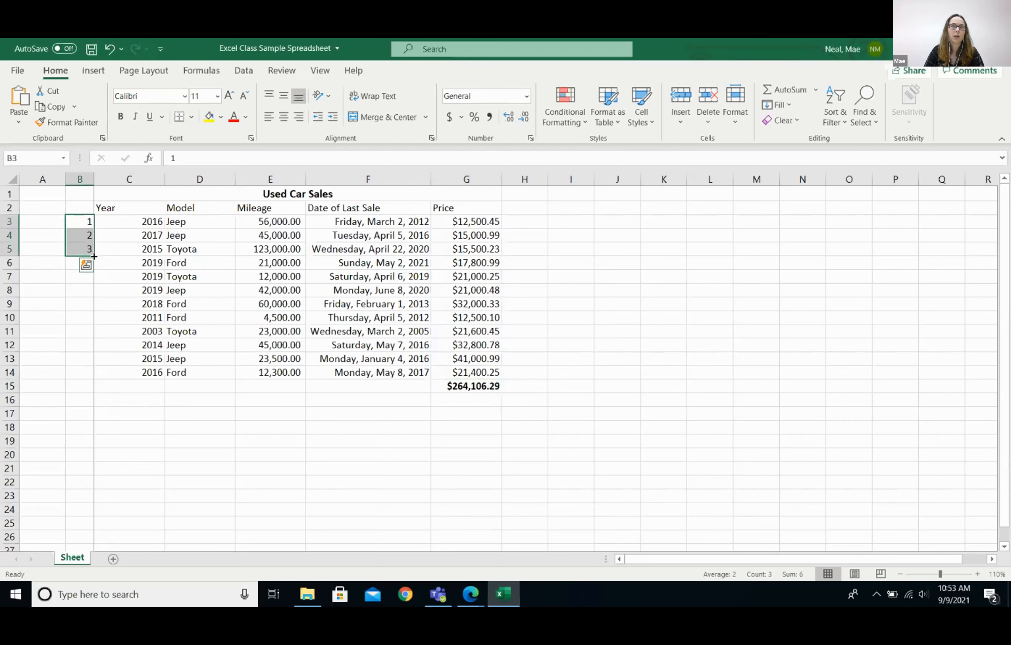
drag(94, 256, 95, 377)
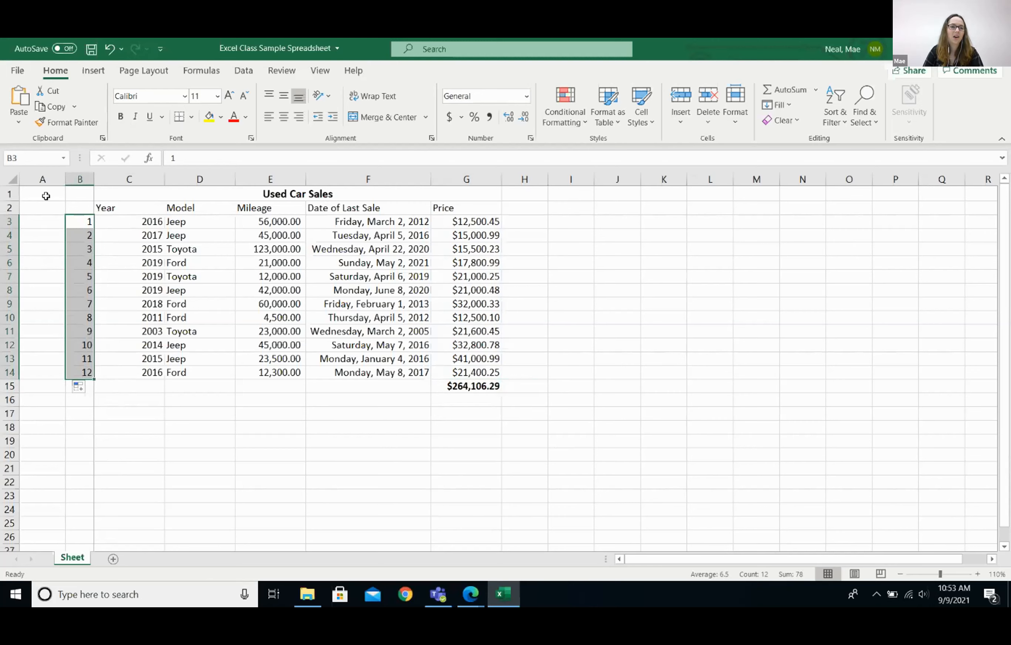
- Delete the empty column A from the sheet
click(44, 175)
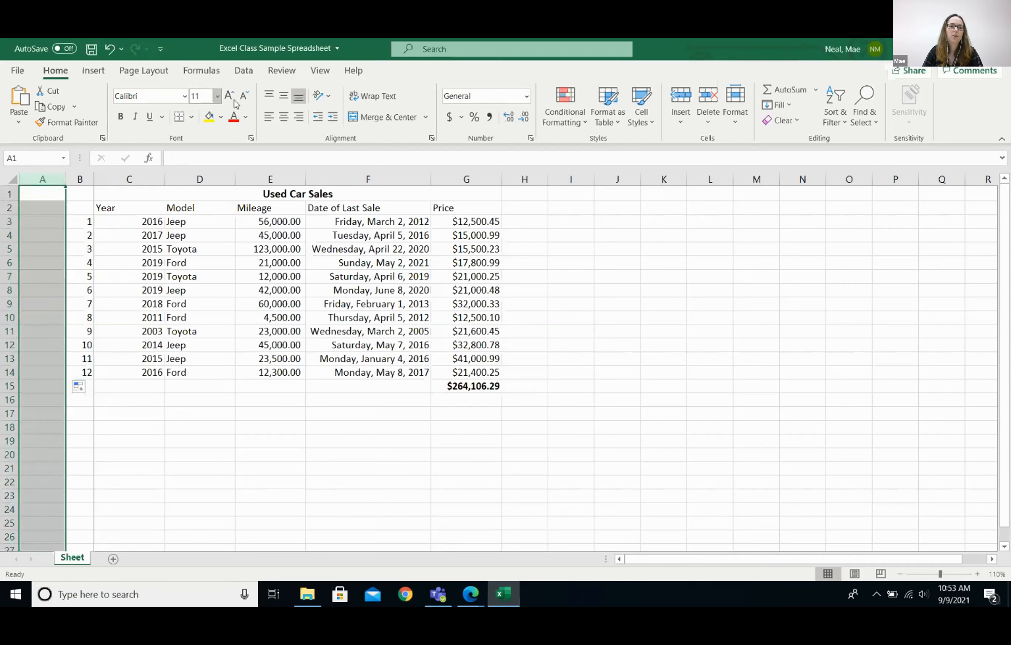
click(713, 126)
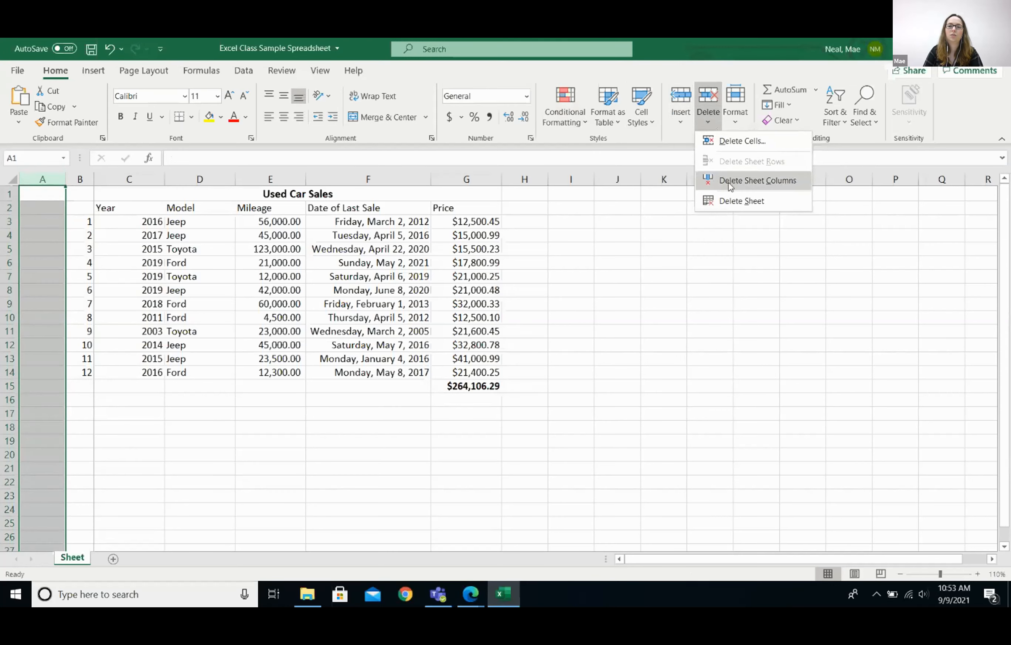
click(778, 186)
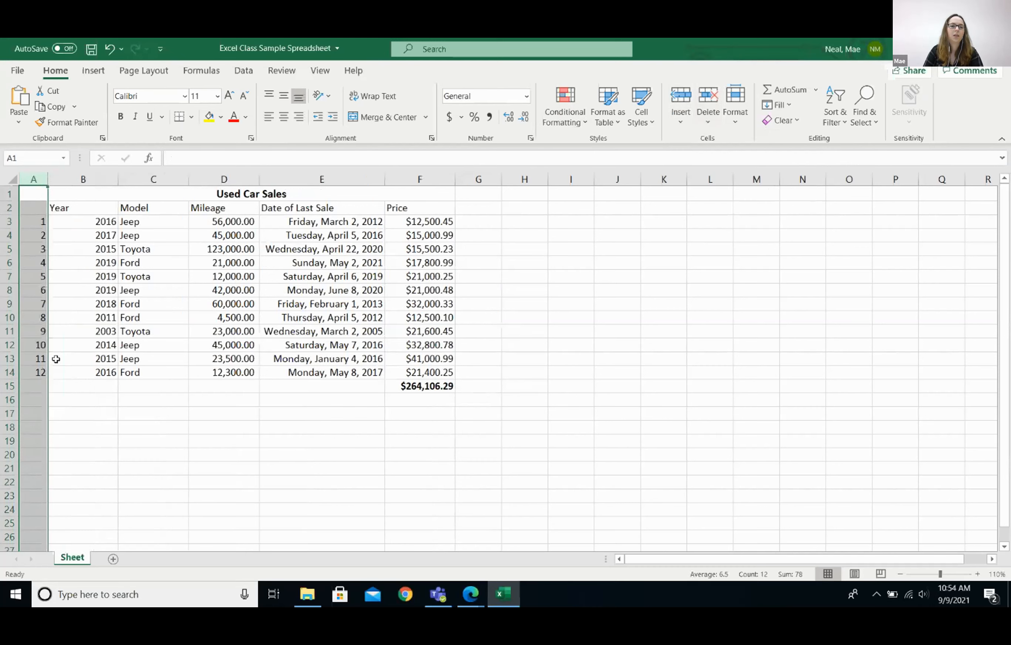
click(94, 398)
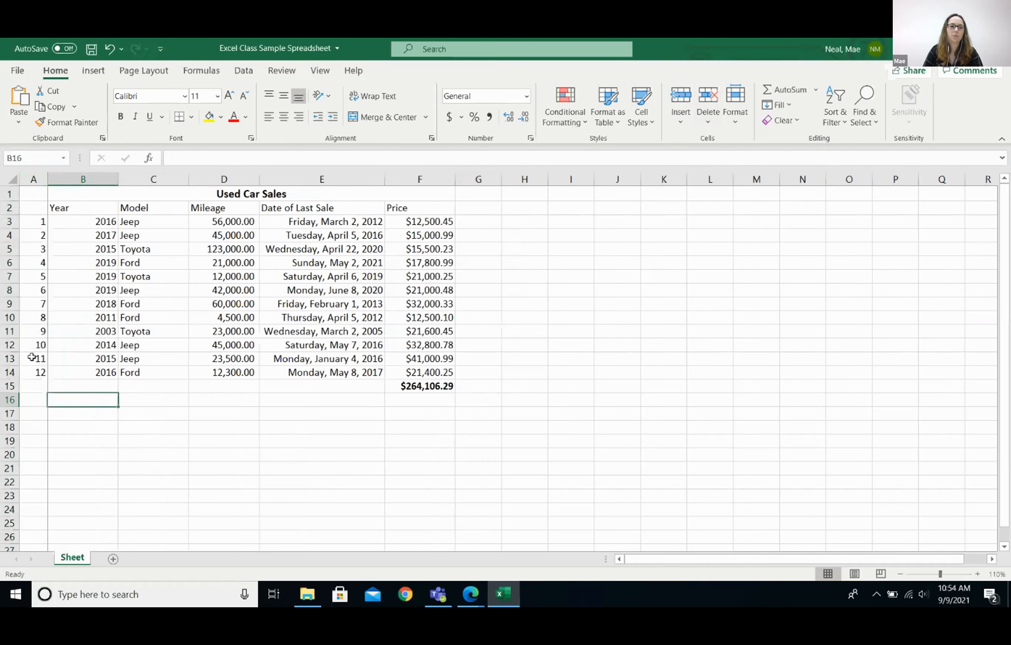
- Insert a blank sheet row at row 7, between the entries numbered 4 and 5
click(7, 276)
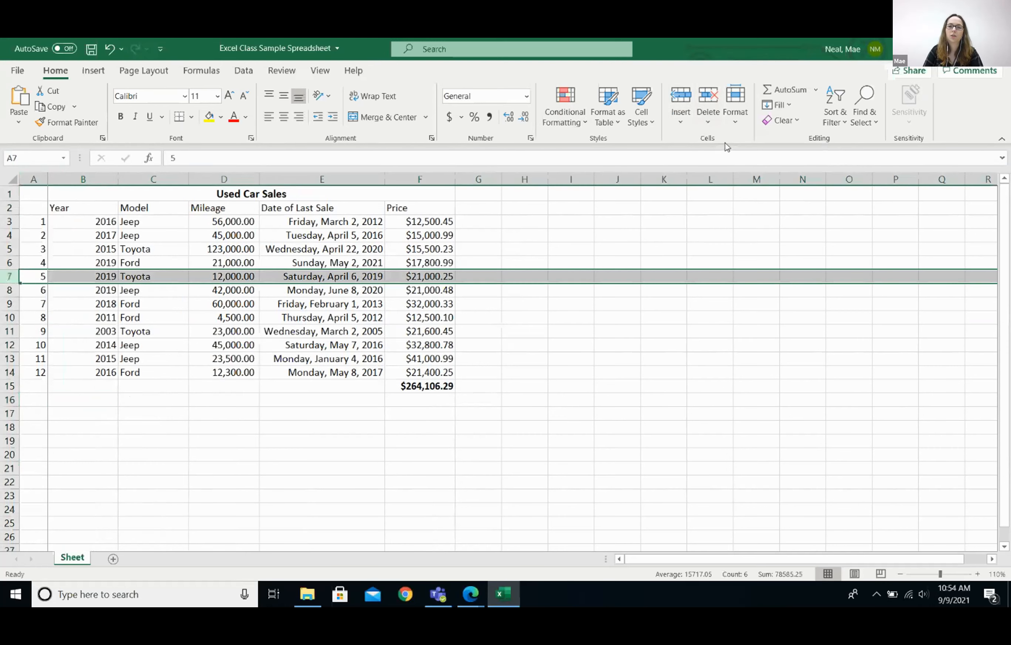
click(681, 126)
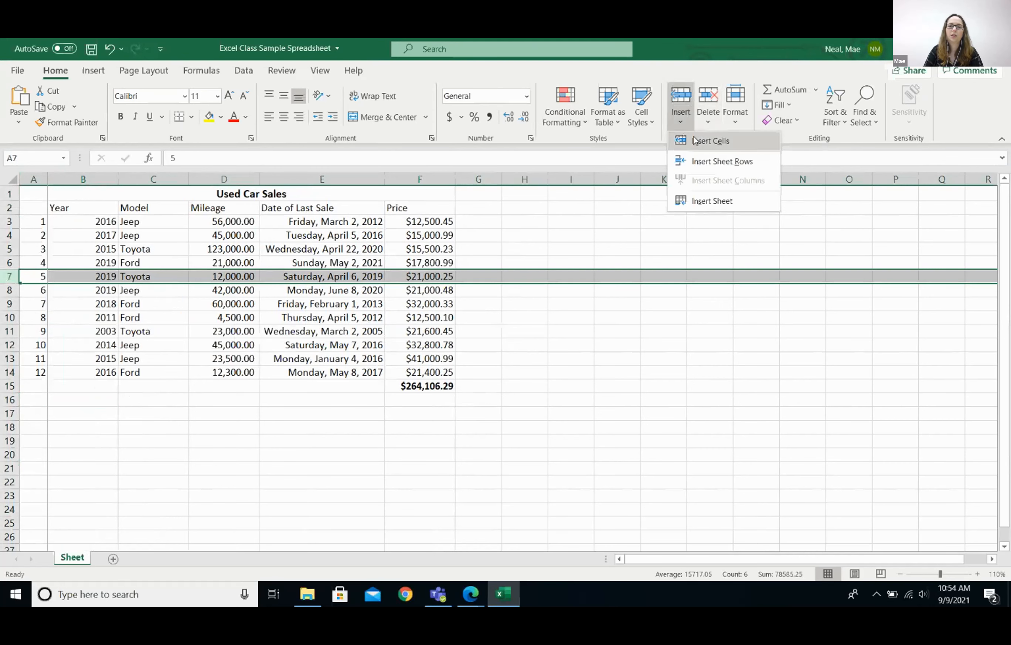
click(715, 167)
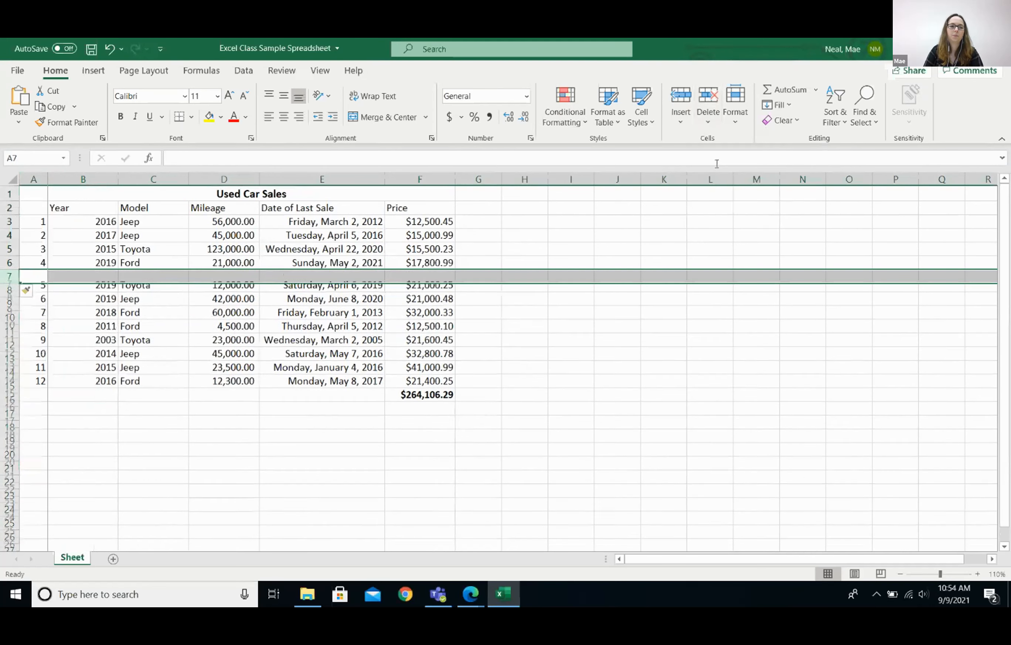
click(541, 355)
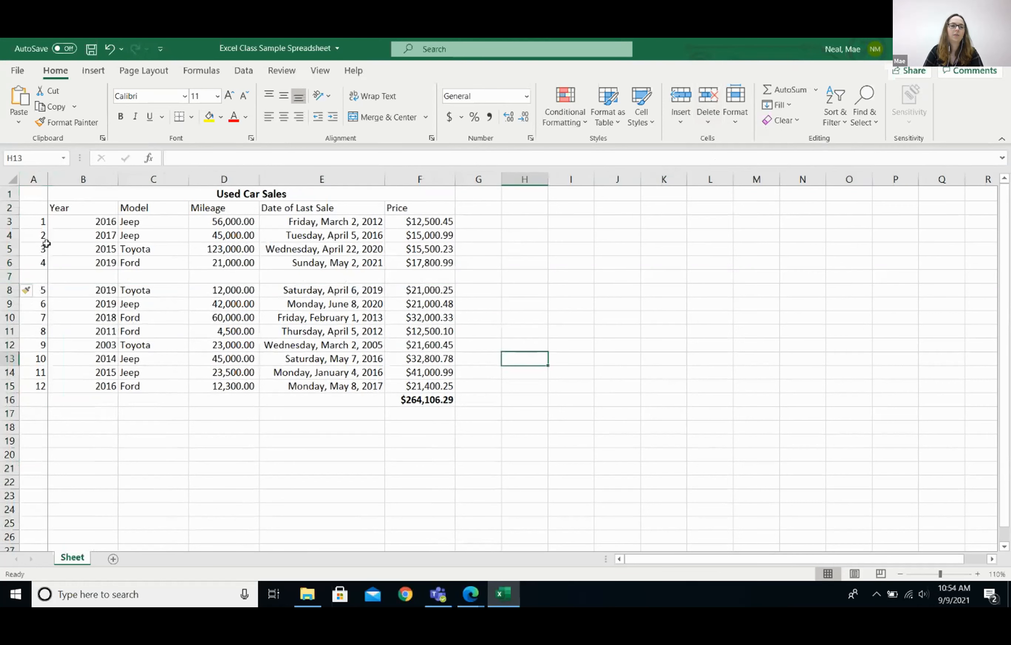
click(85, 279)
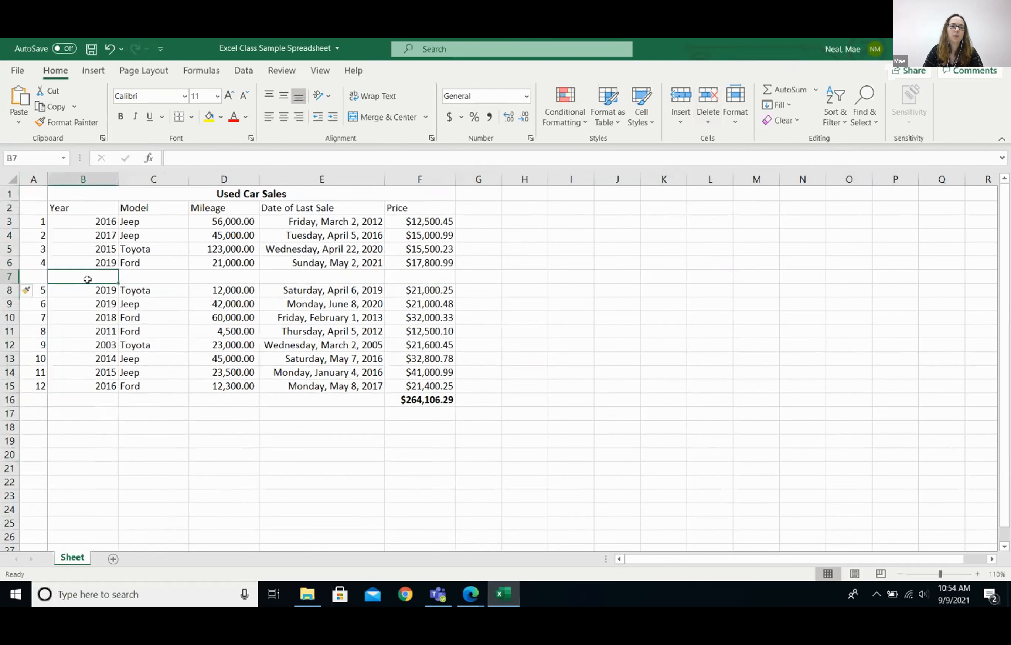
click(141, 277)
click(209, 277)
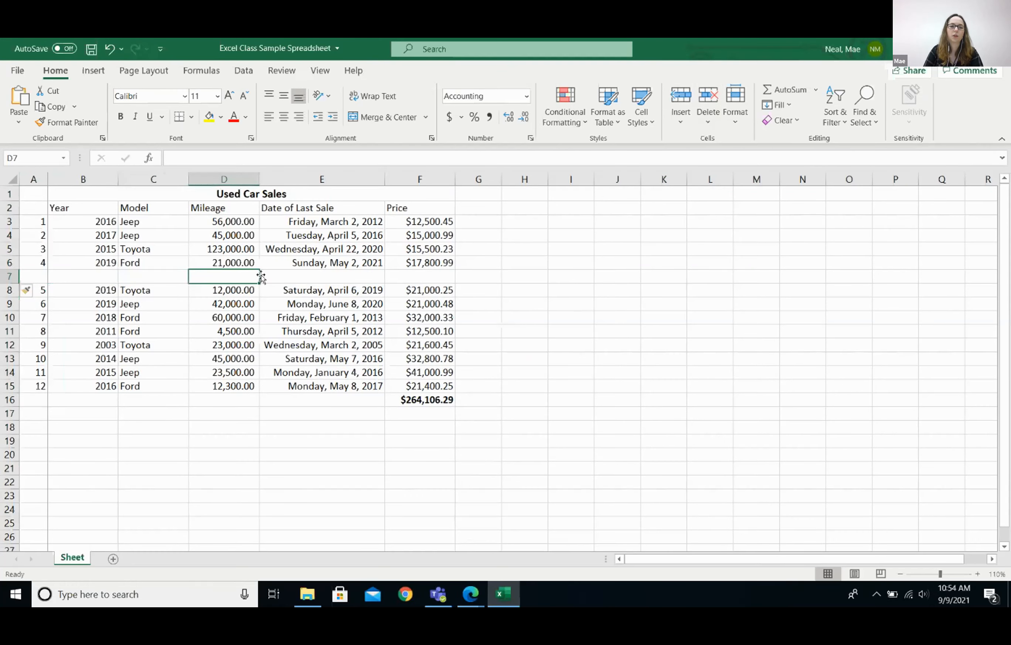
click(314, 274)
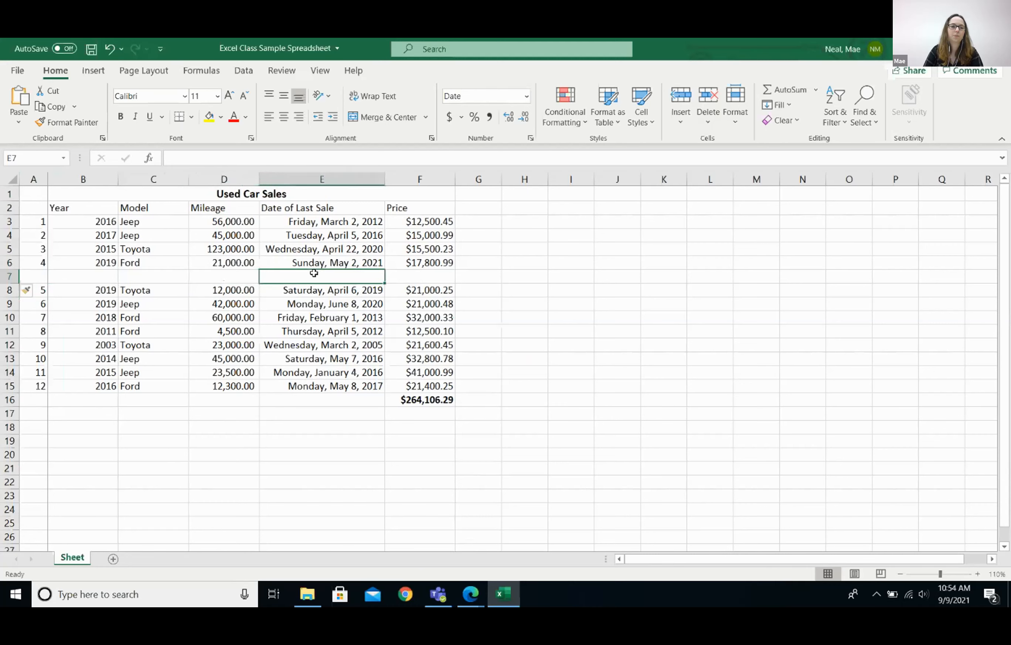
click(215, 397)
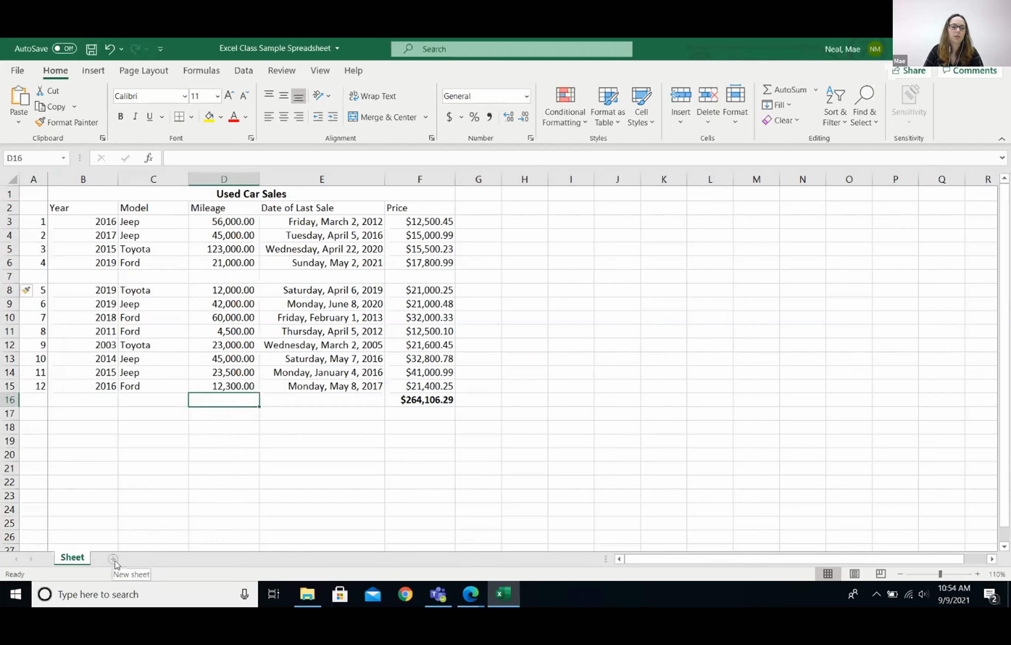
- Set the sheet's tab color to the orange theme color
right_click(71, 560)
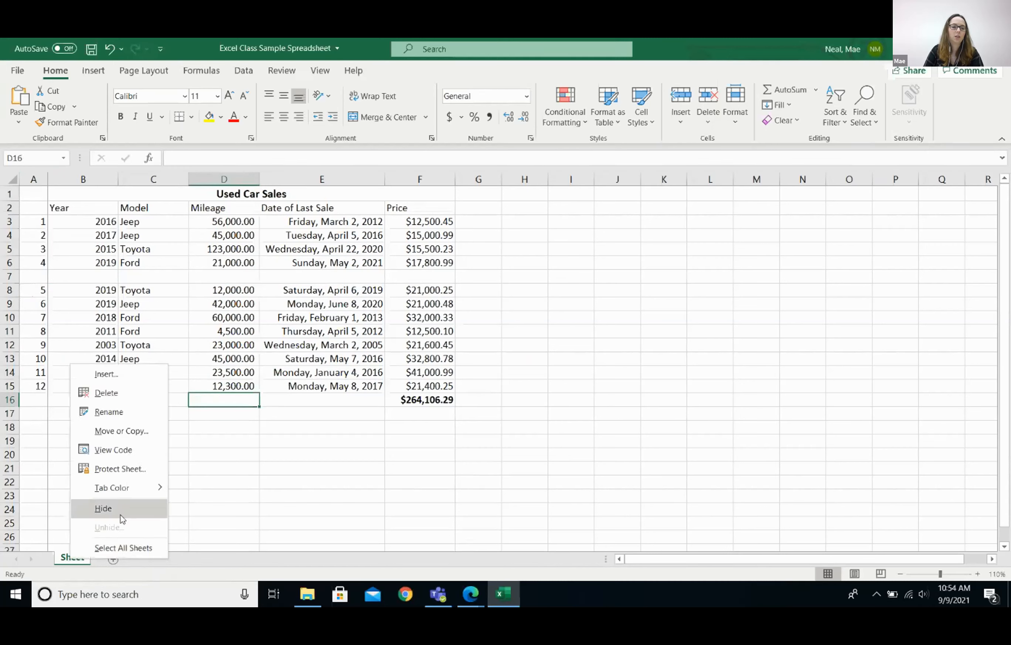
mouse_move(125, 493)
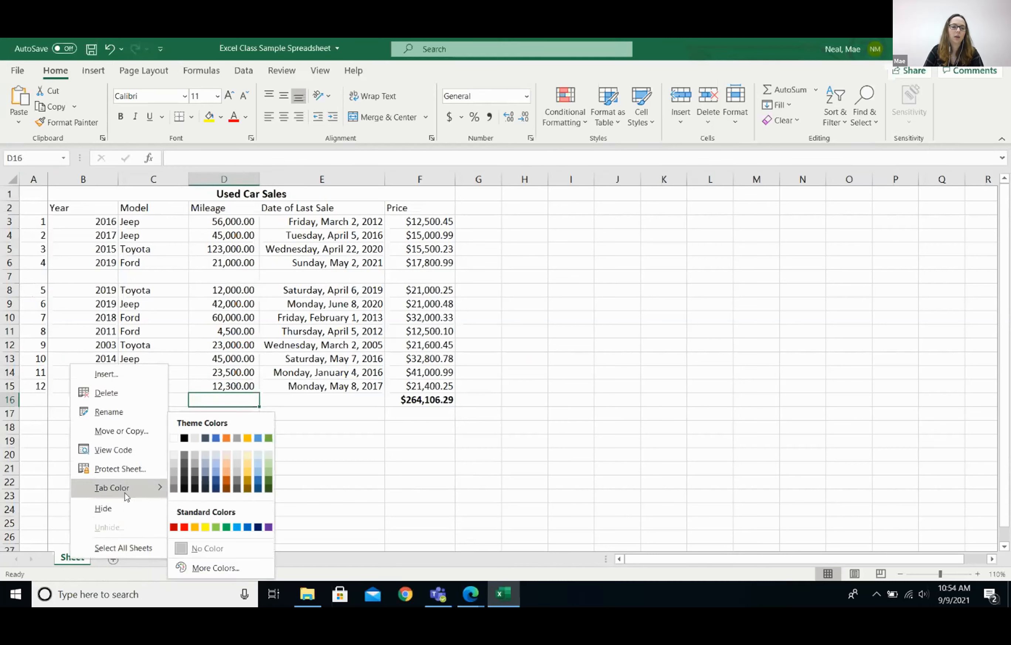
click(227, 439)
- Rename the worksheet to "Used Cars"
right_click(72, 558)
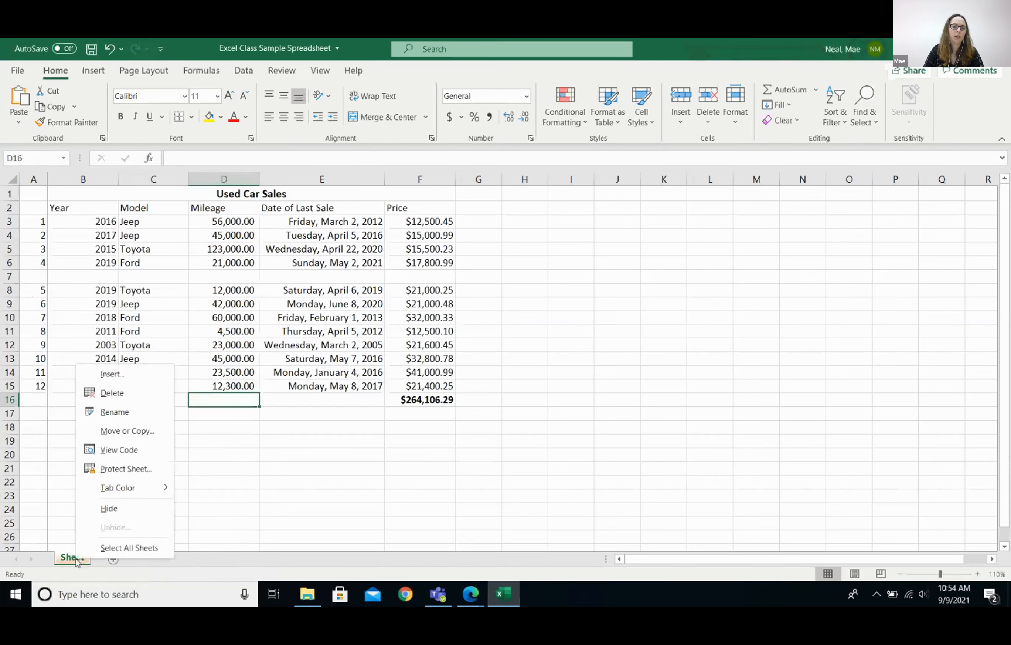
click(133, 413)
text(Used Cars)
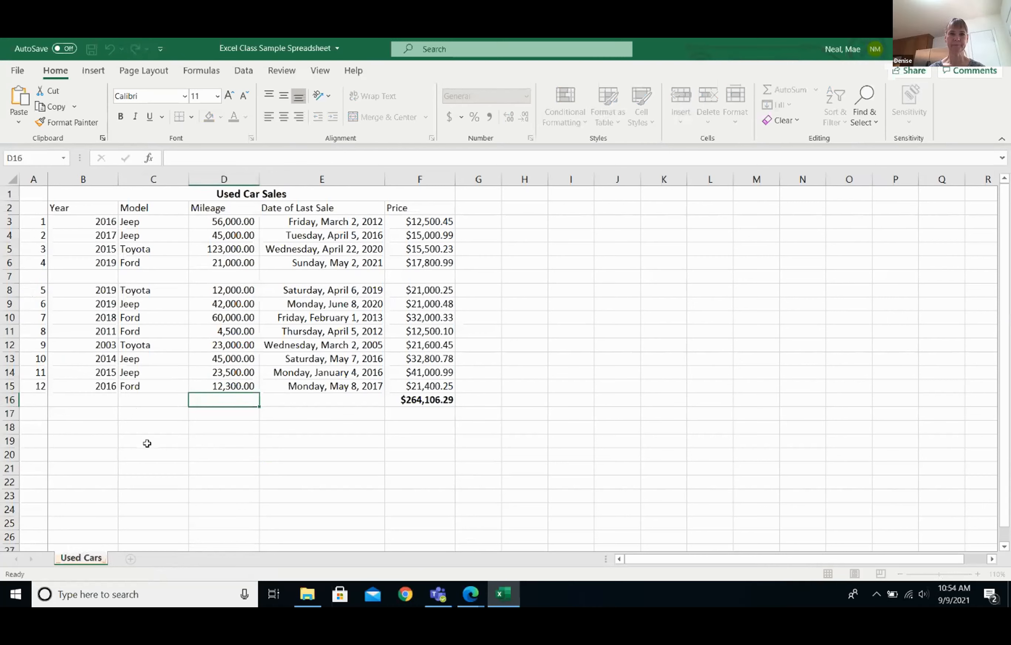
key(Return)
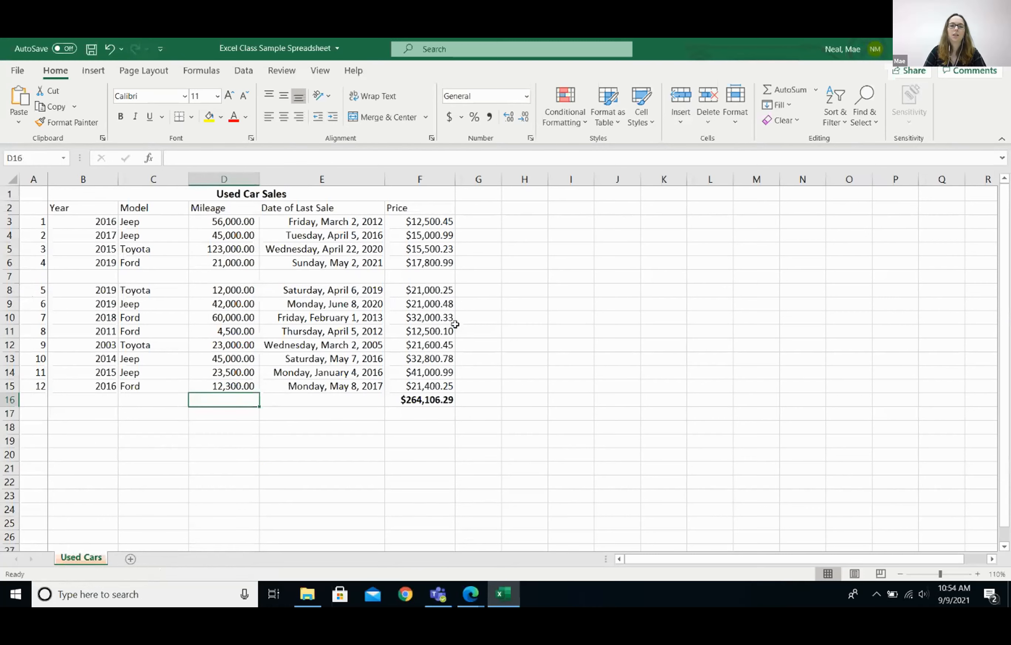
- Apply a green-yellow-red color scale as conditional formatting to the prices in F3:F15
click(432, 223)
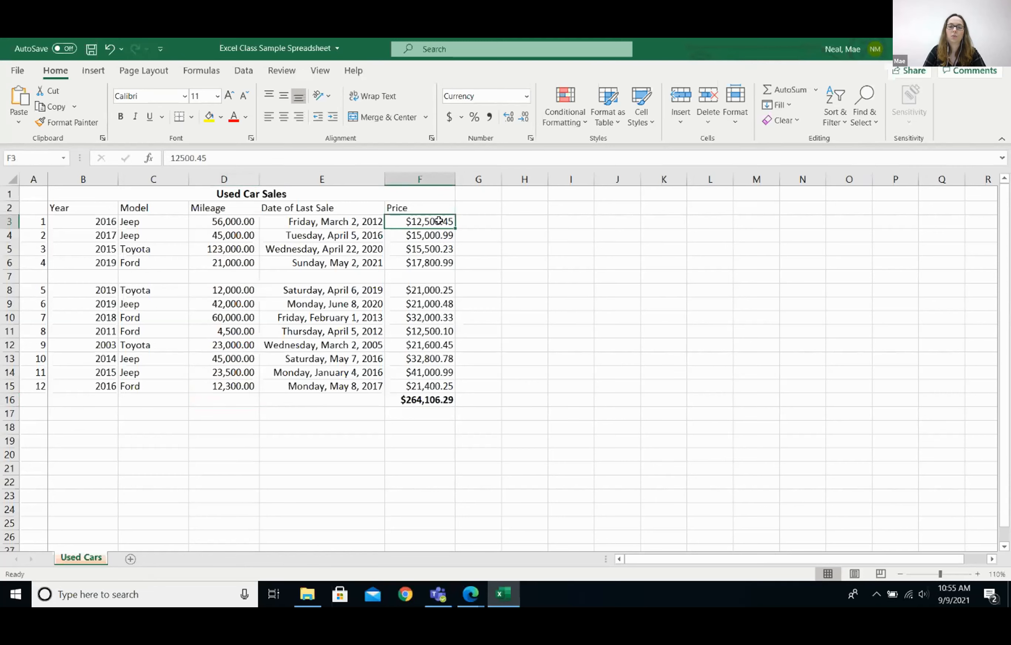
drag(421, 221, 431, 389)
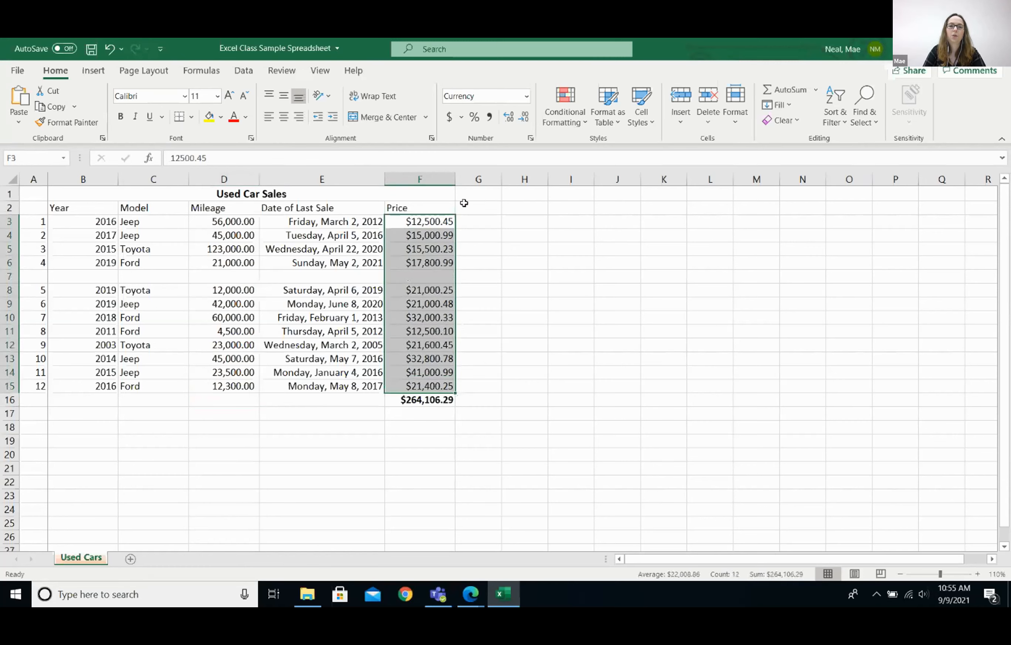
click(586, 125)
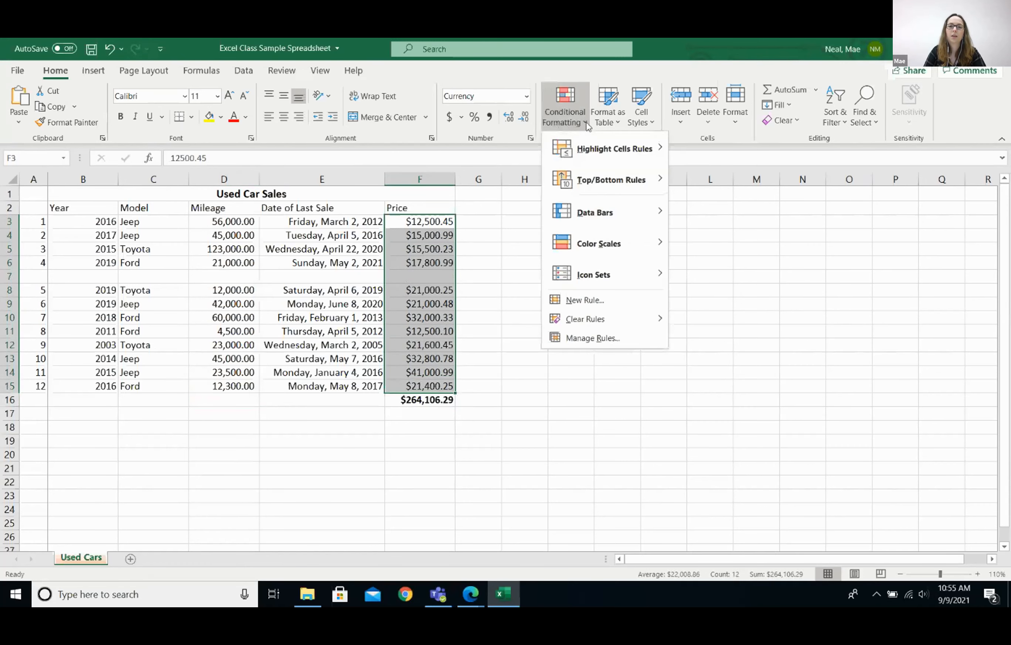
mouse_move(619, 245)
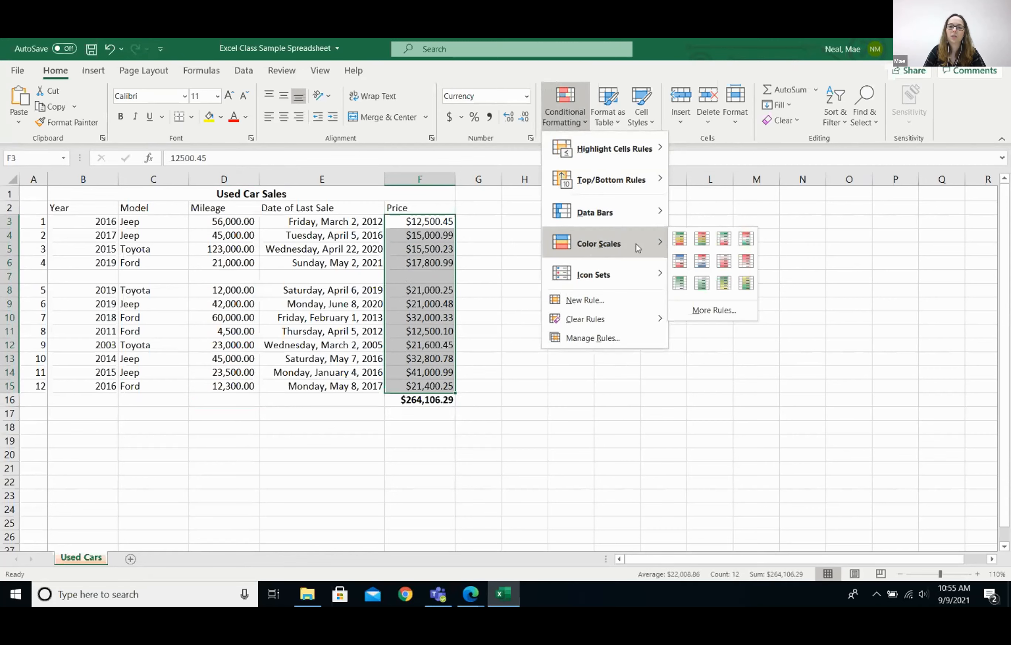
click(680, 240)
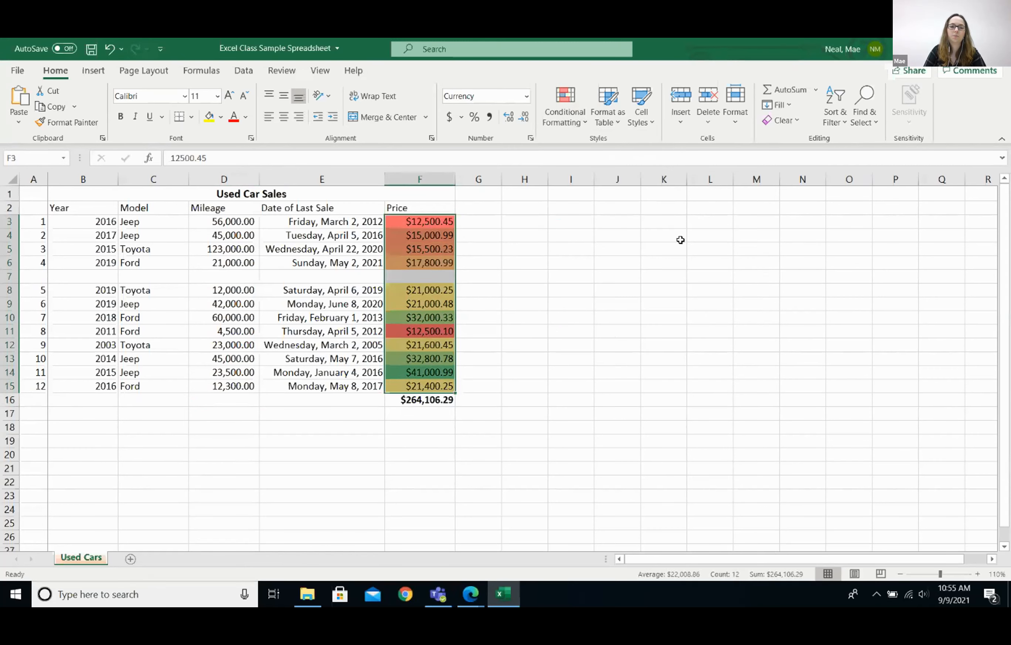
click(482, 357)
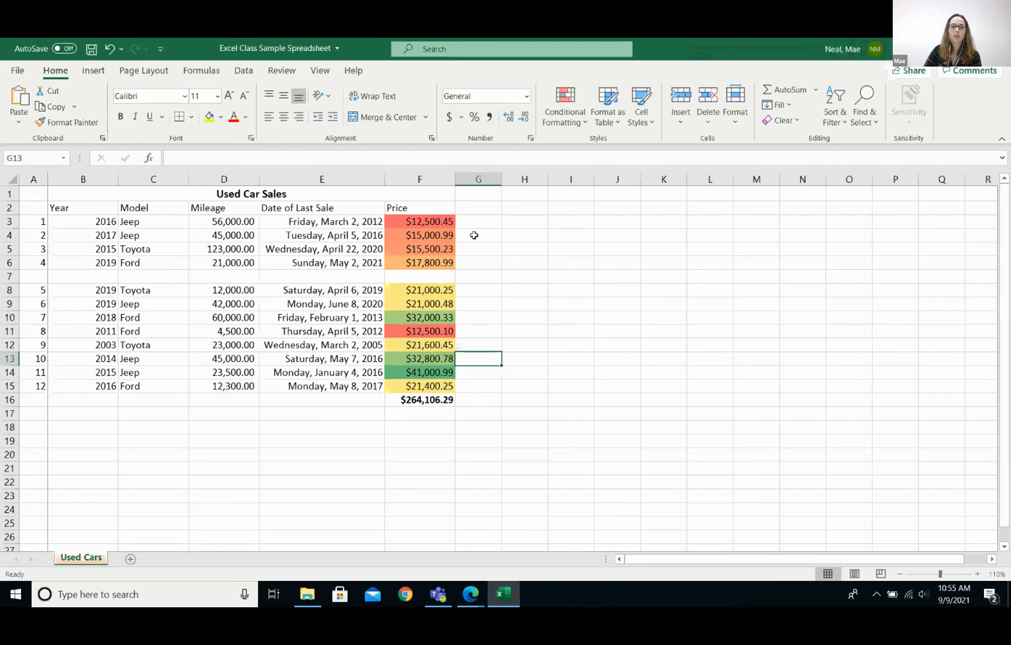
- Custom-sort the car entries in B3:F15 by Price cell values, from smallest to largest
click(507, 221)
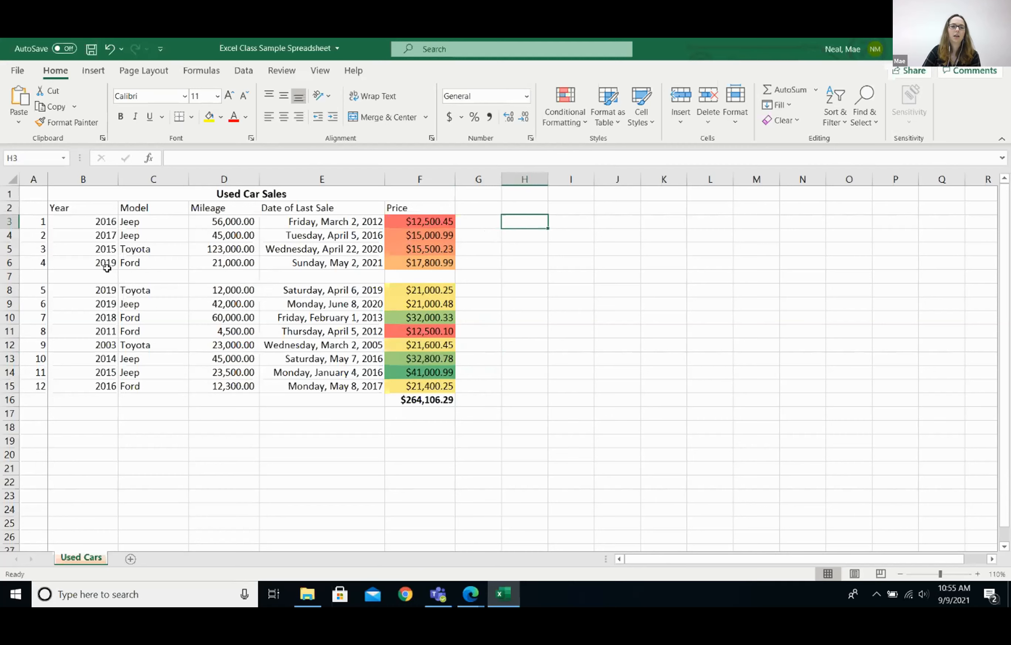
click(70, 220)
drag(70, 220, 444, 389)
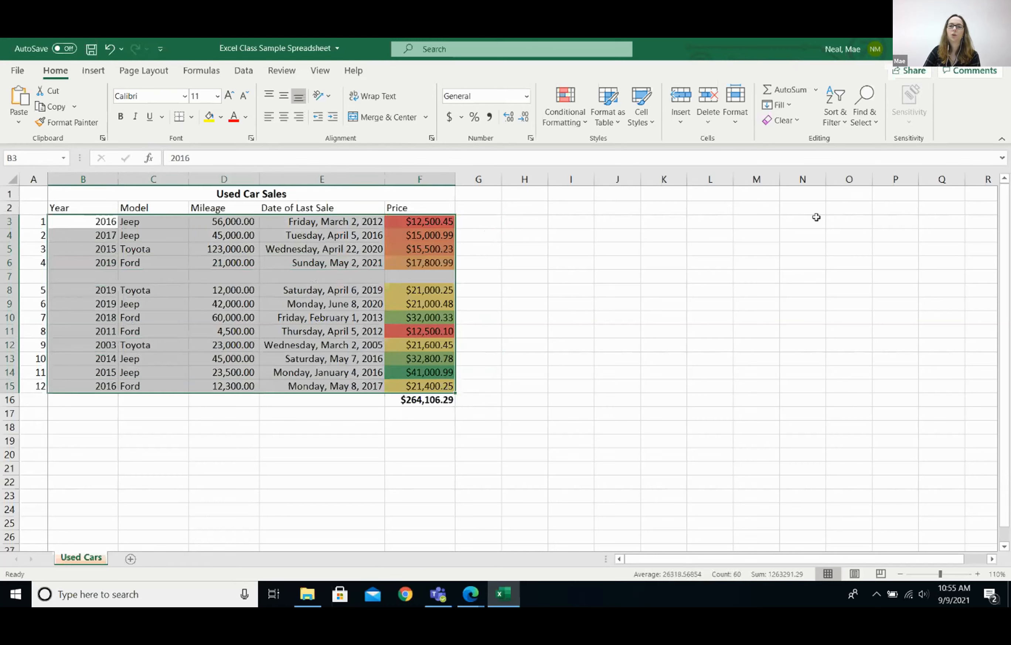
click(846, 125)
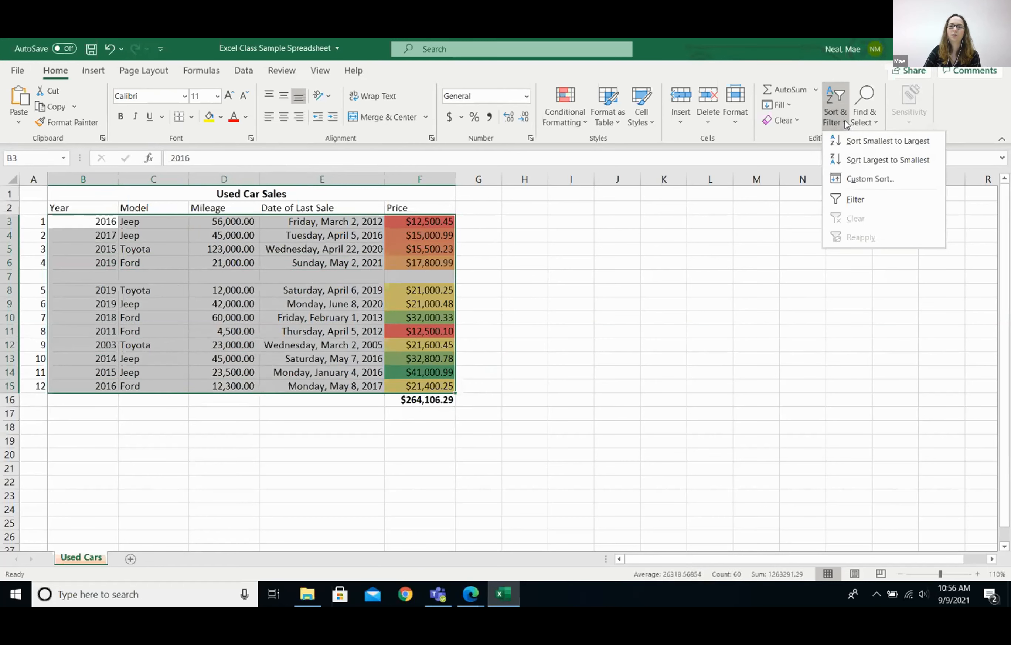
click(882, 182)
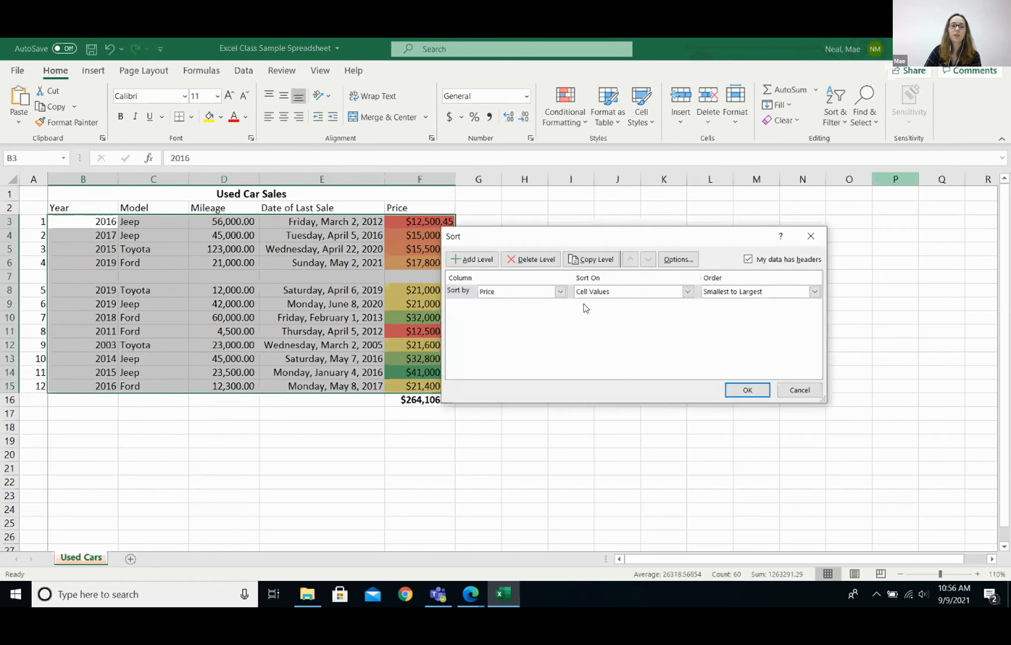
drag(529, 241, 563, 226)
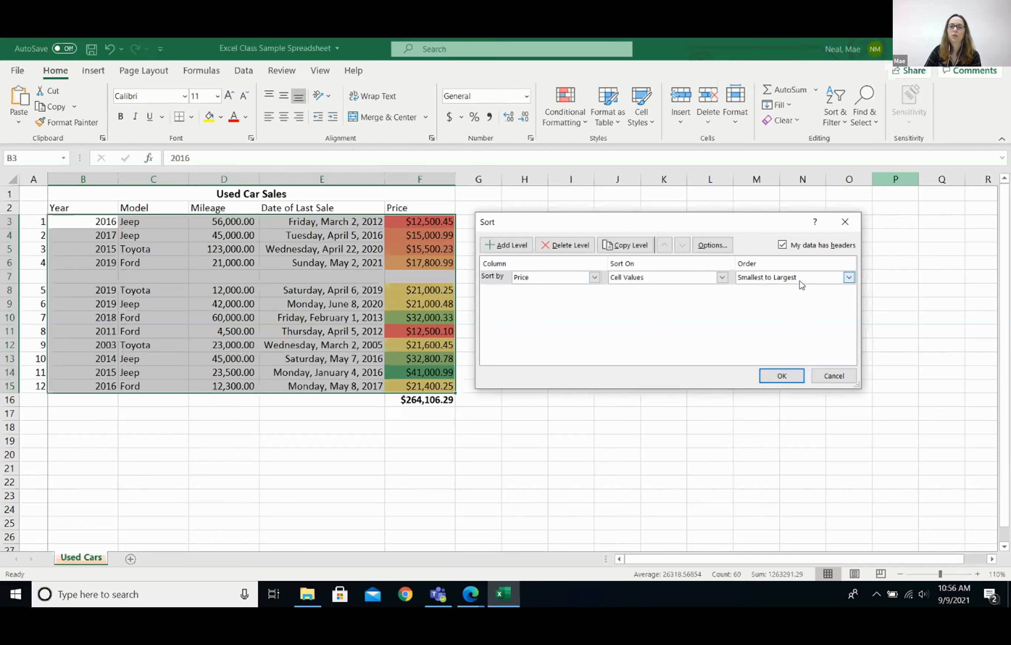
click(784, 380)
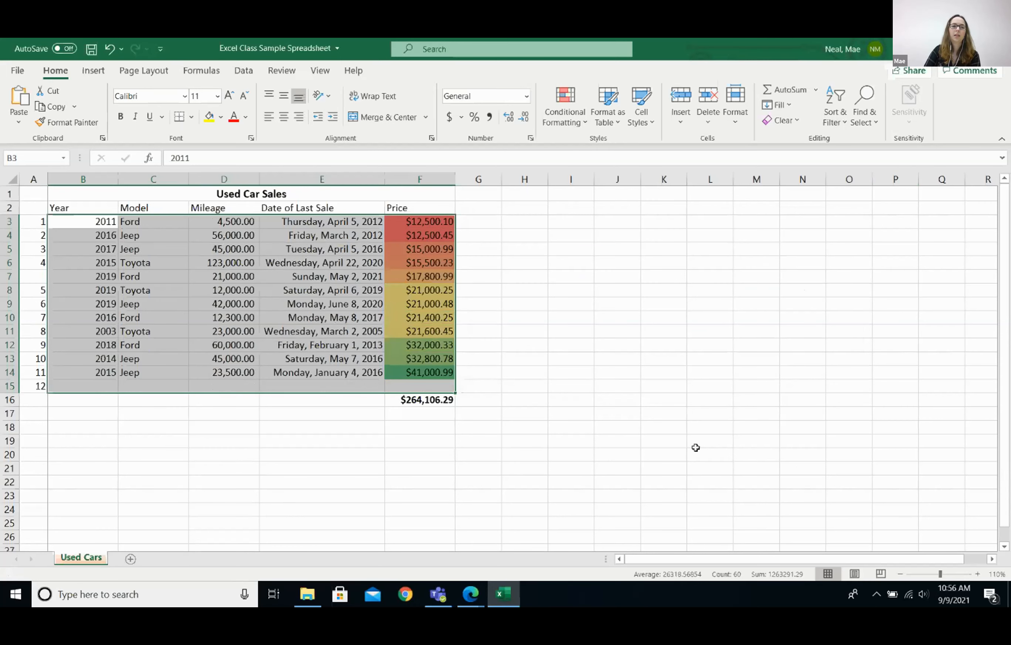
drag(412, 221, 418, 371)
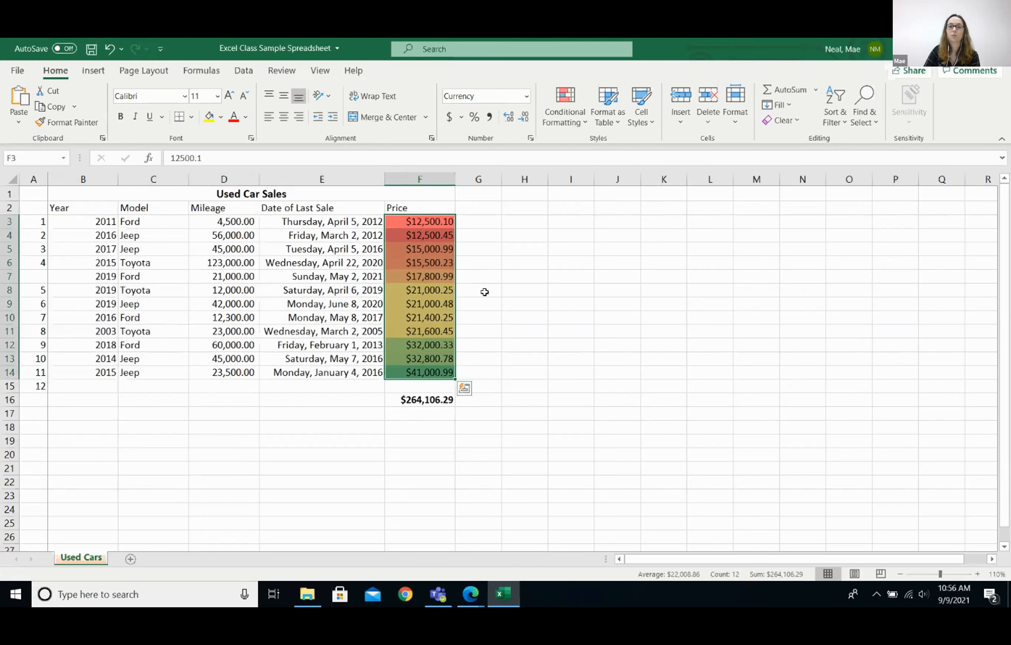
click(472, 220)
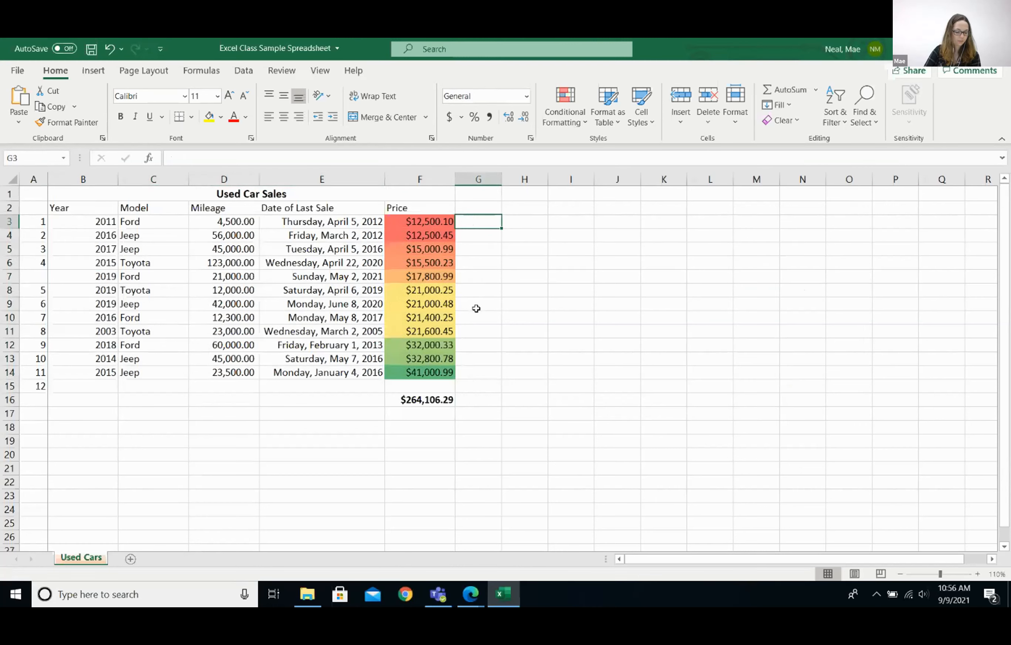
click(488, 250)
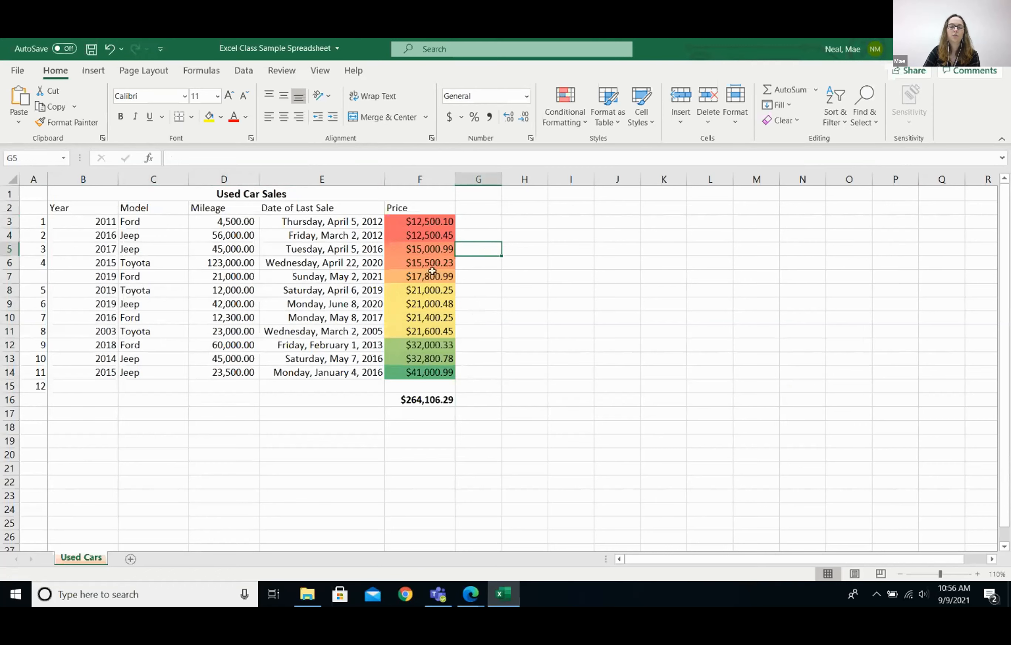
- Delete the price total in F16 and undo the deletion
click(414, 220)
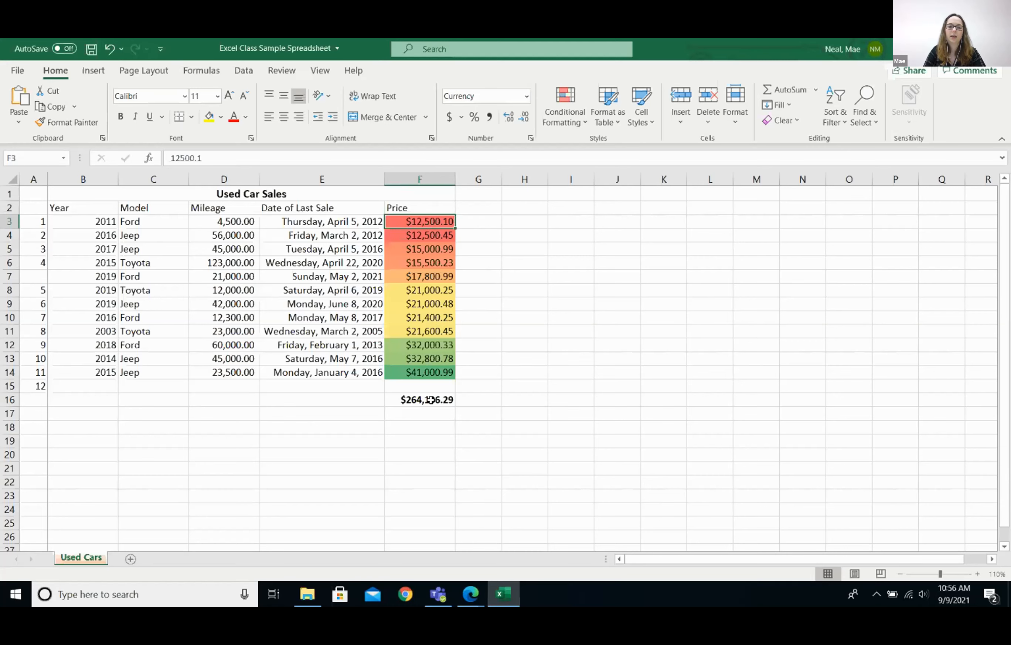
click(443, 400)
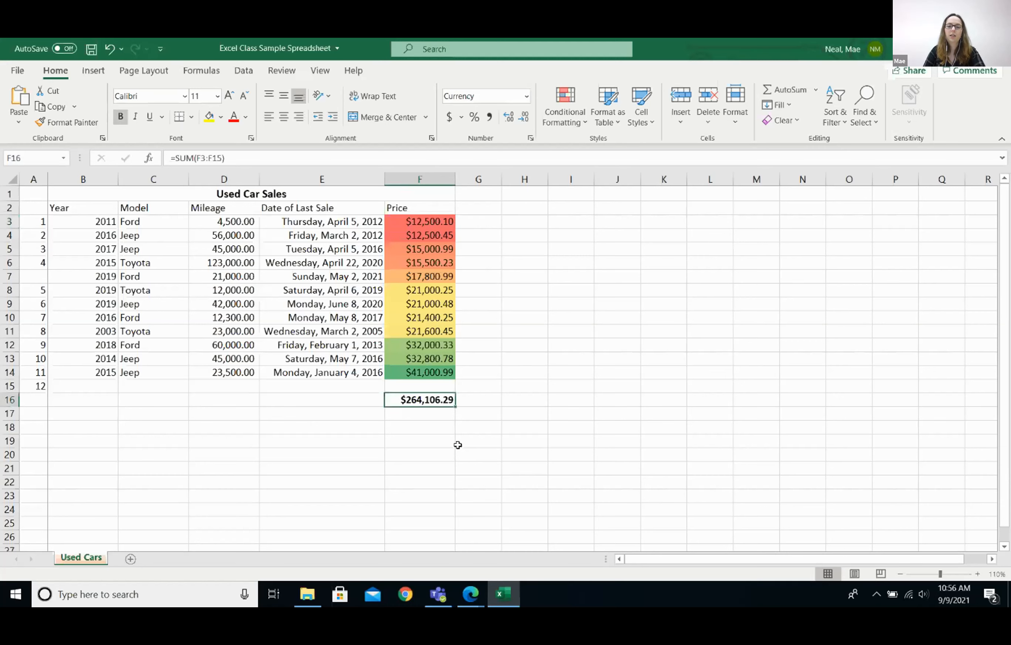
key(Delete)
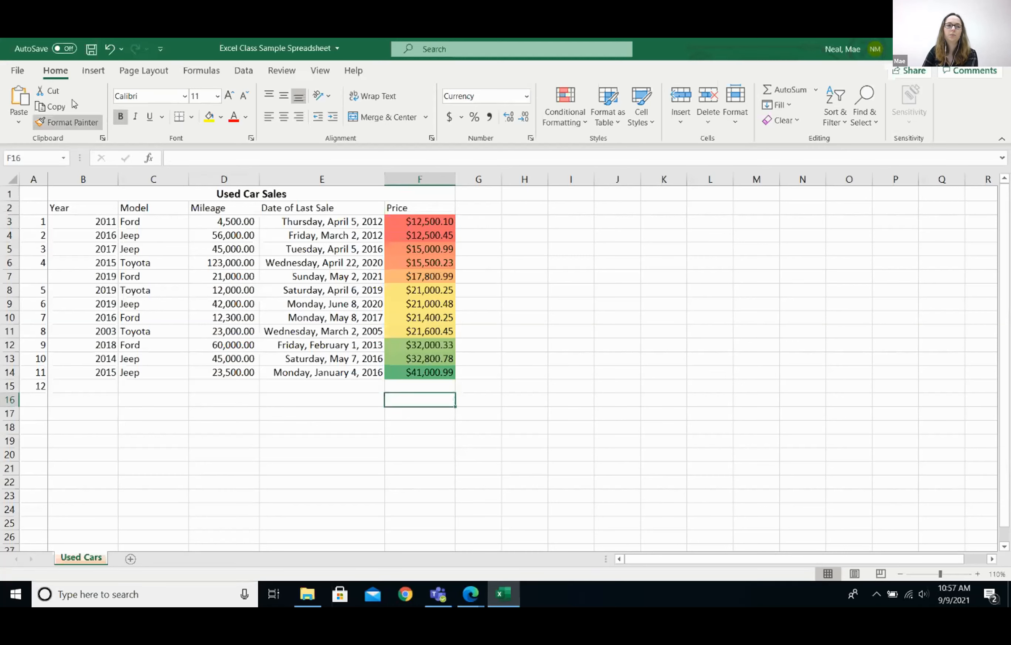
click(110, 49)
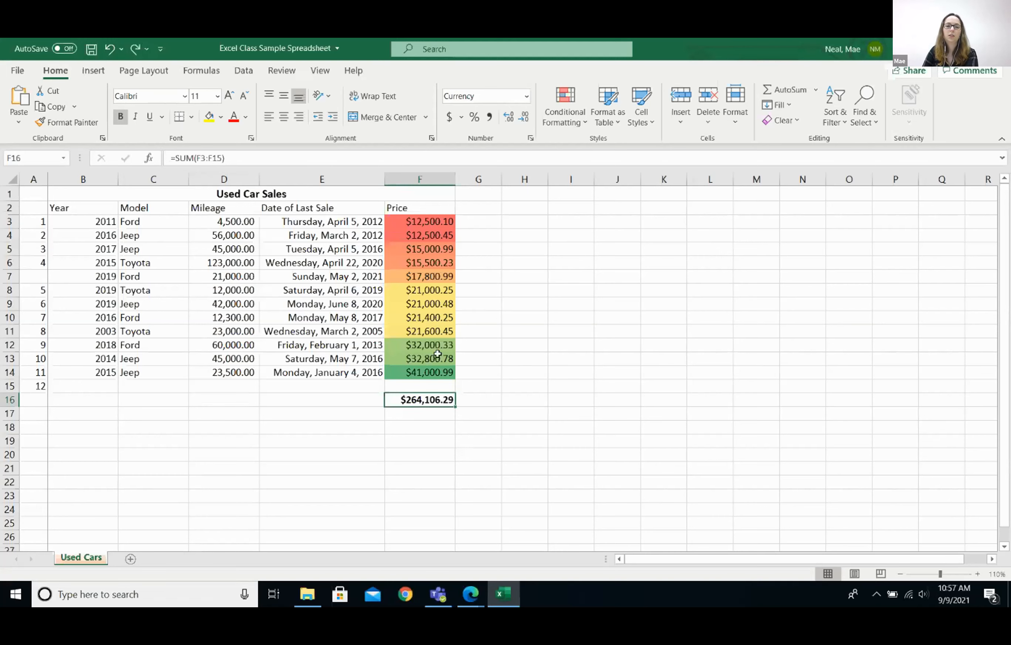
- Erase the SUM formula while editing F16 and restore it as =SUM(F3:F15)
double_click(435, 399)
drag(451, 399, 380, 404)
key(Delete)
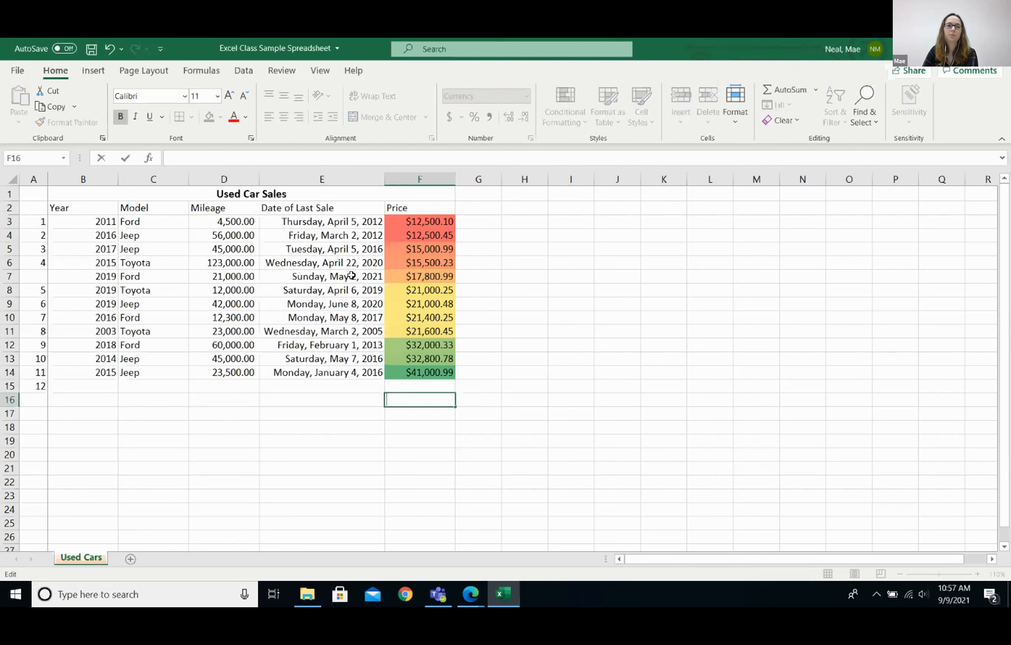
click(110, 51)
click(479, 412)
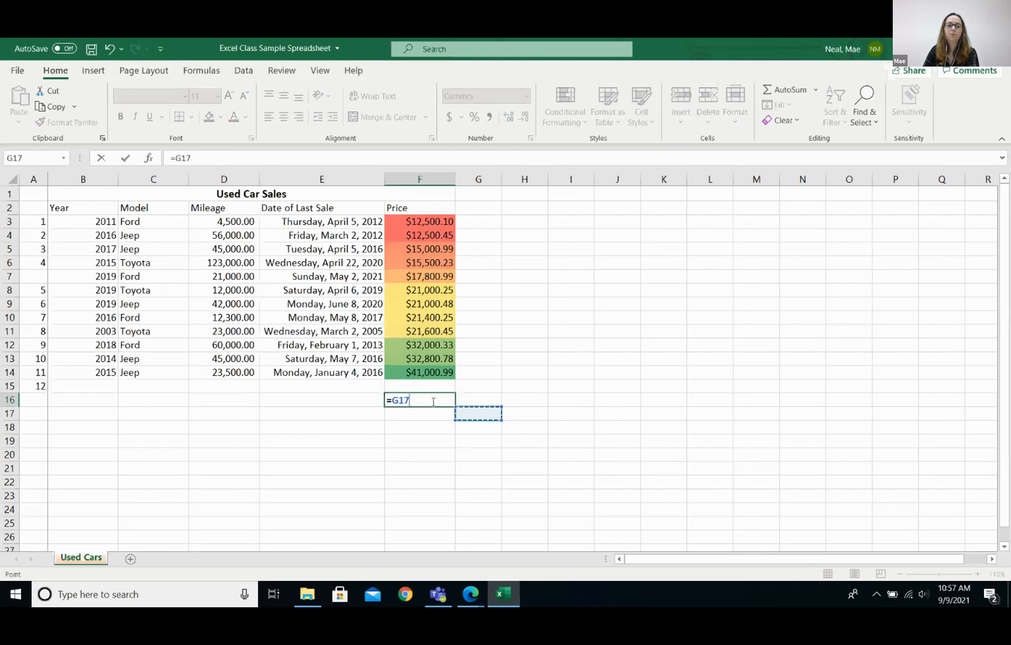
click(110, 48)
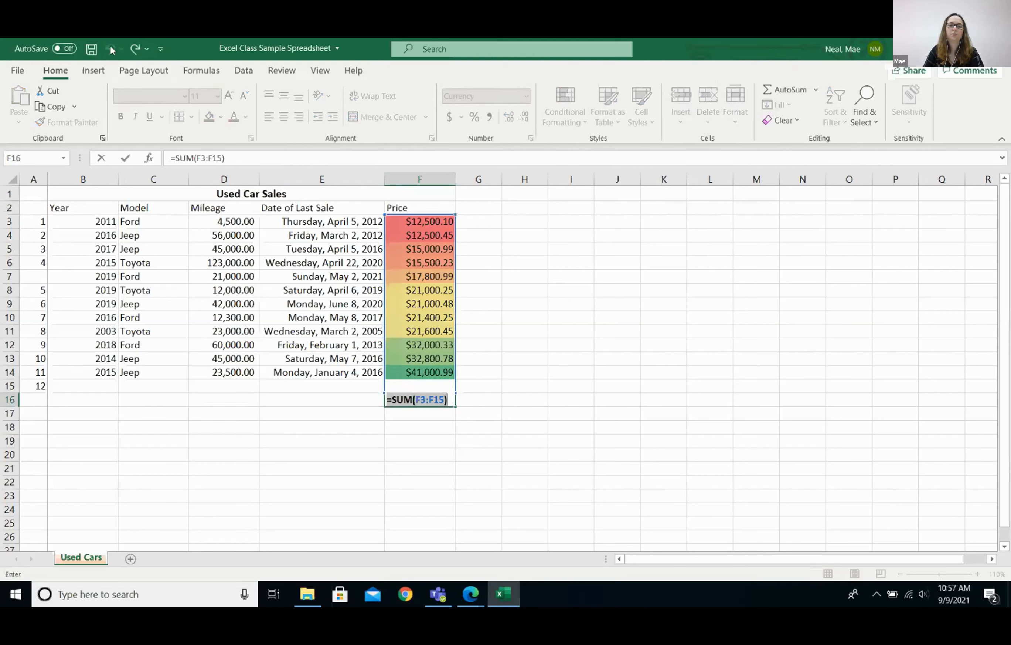
key(Return)
- Clear both the contents and the formatting of the price total in F16 with Clear All
click(436, 401)
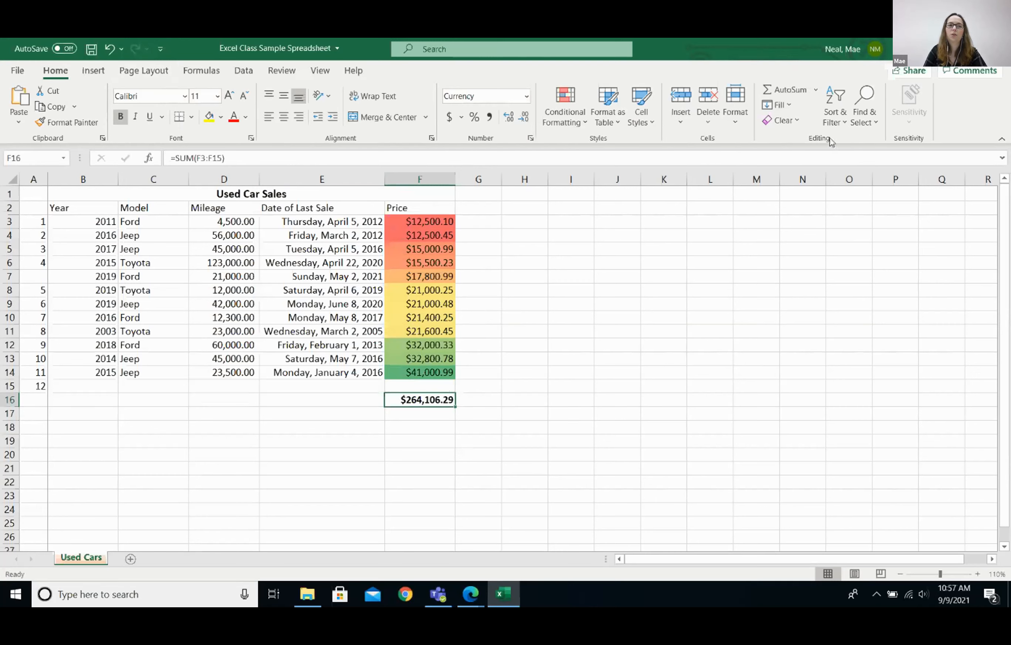
click(798, 121)
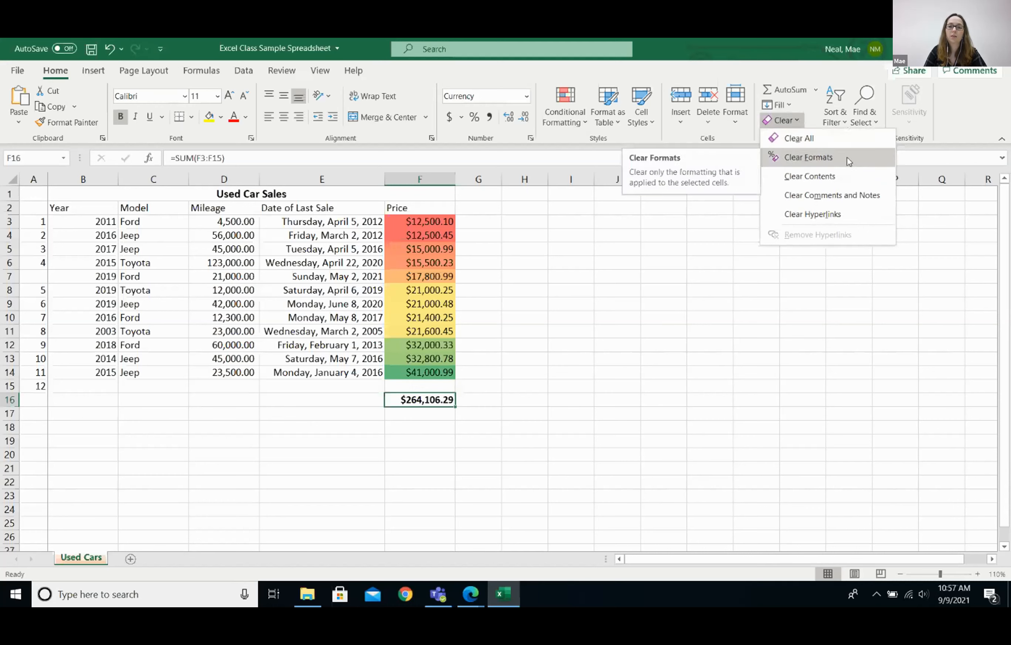
click(814, 140)
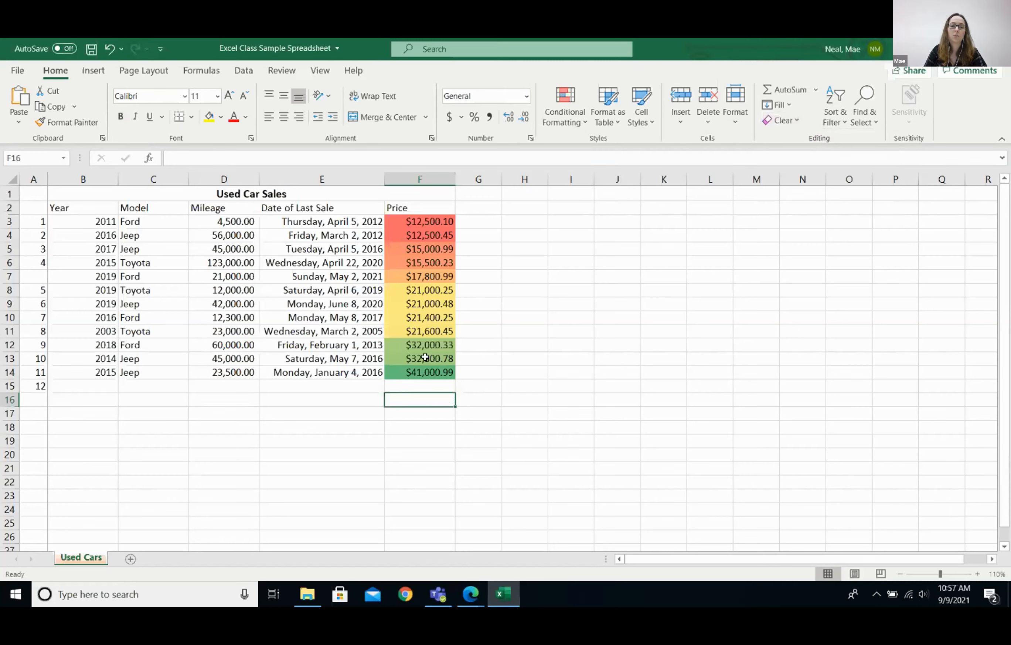
click(488, 372)
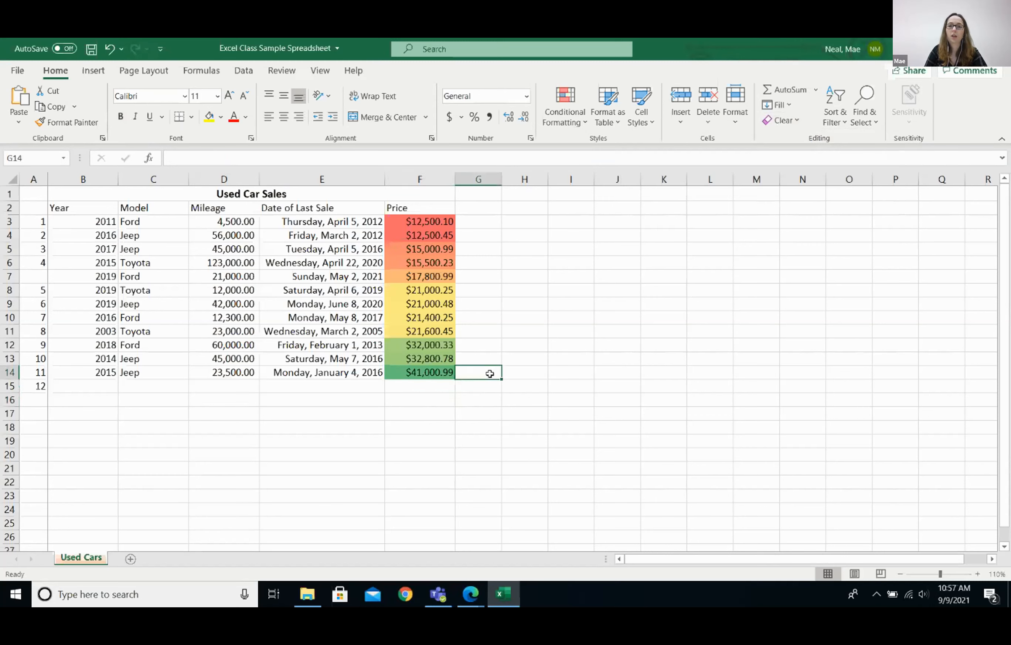
- Search the Insert Function library for "adding" and "subtraction" from cell F15, and cancel without inserting a function
click(420, 386)
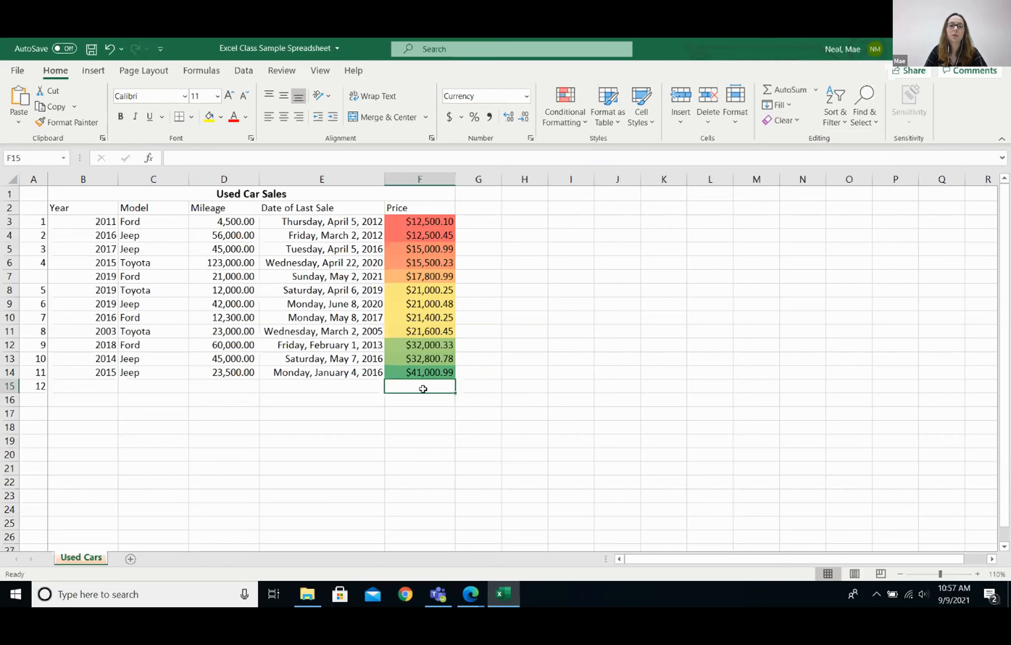
click(202, 71)
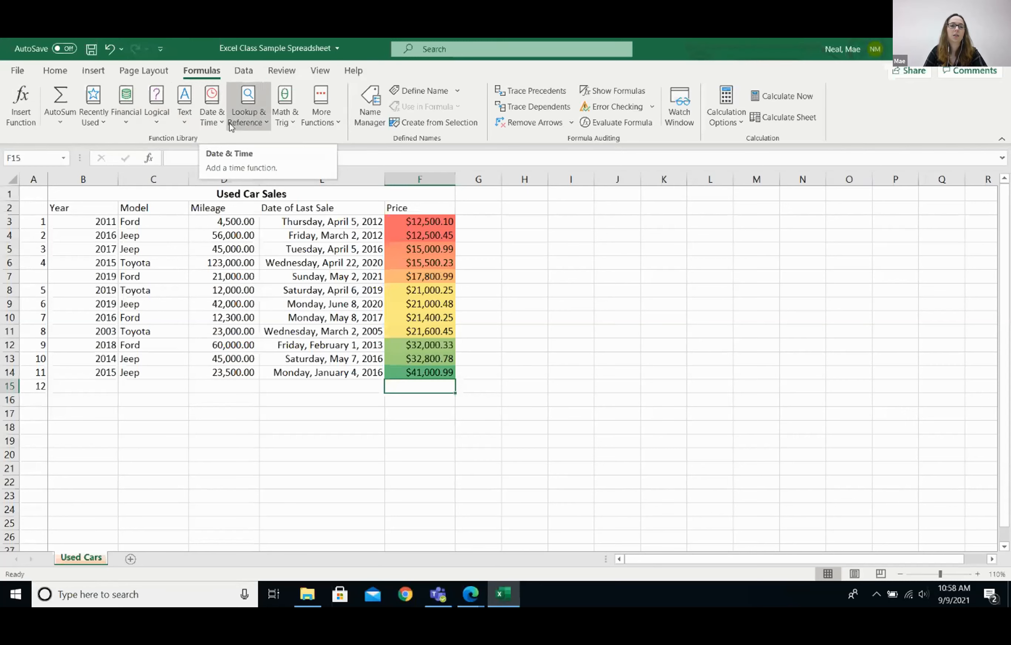
click(21, 115)
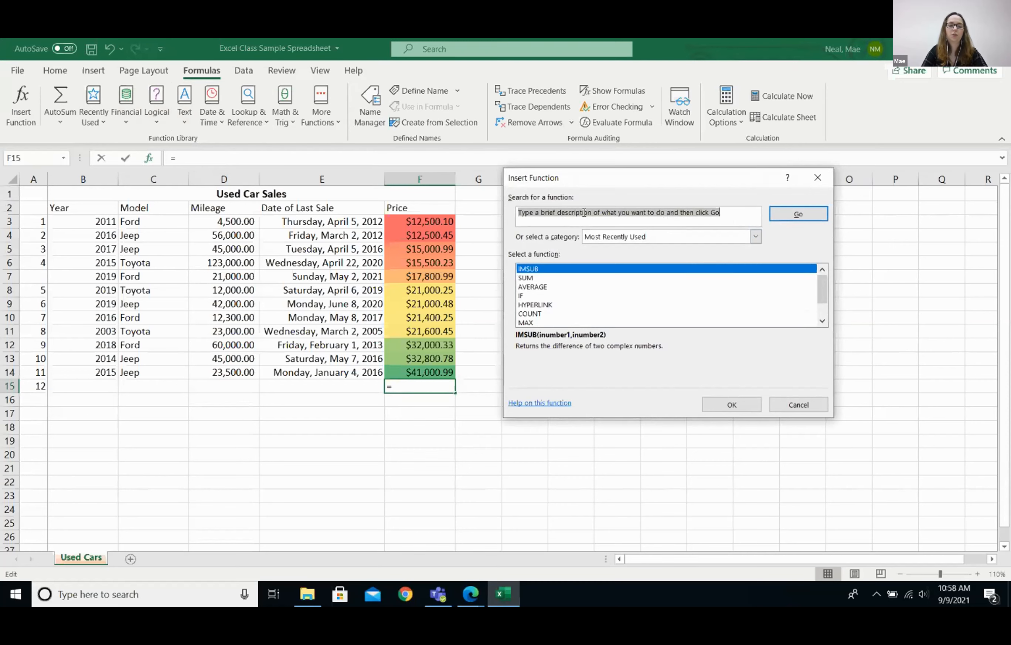
text(adding)
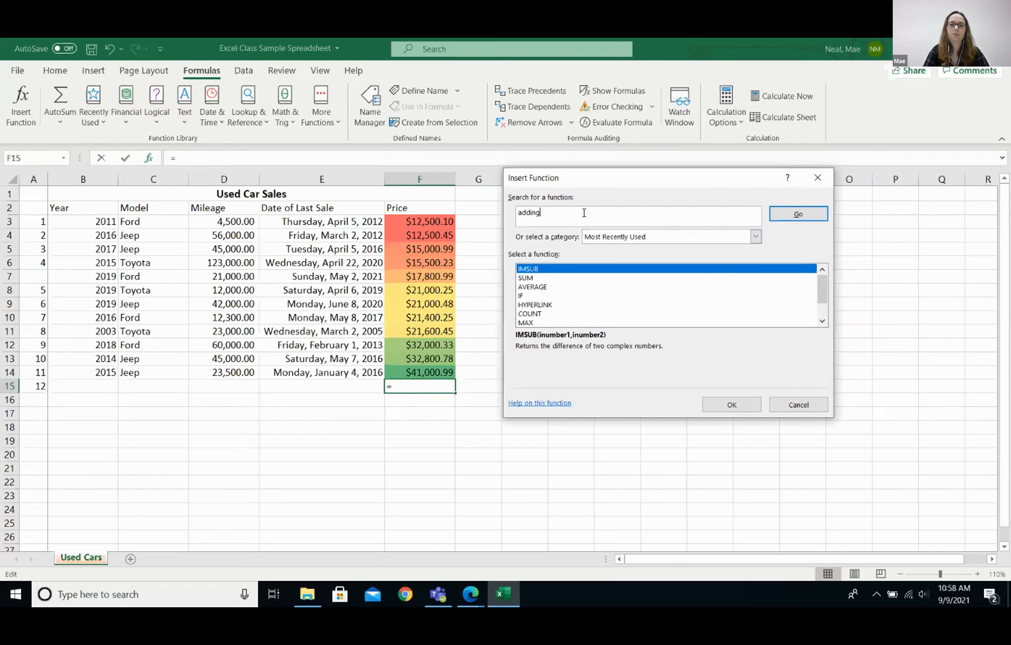
key(Return)
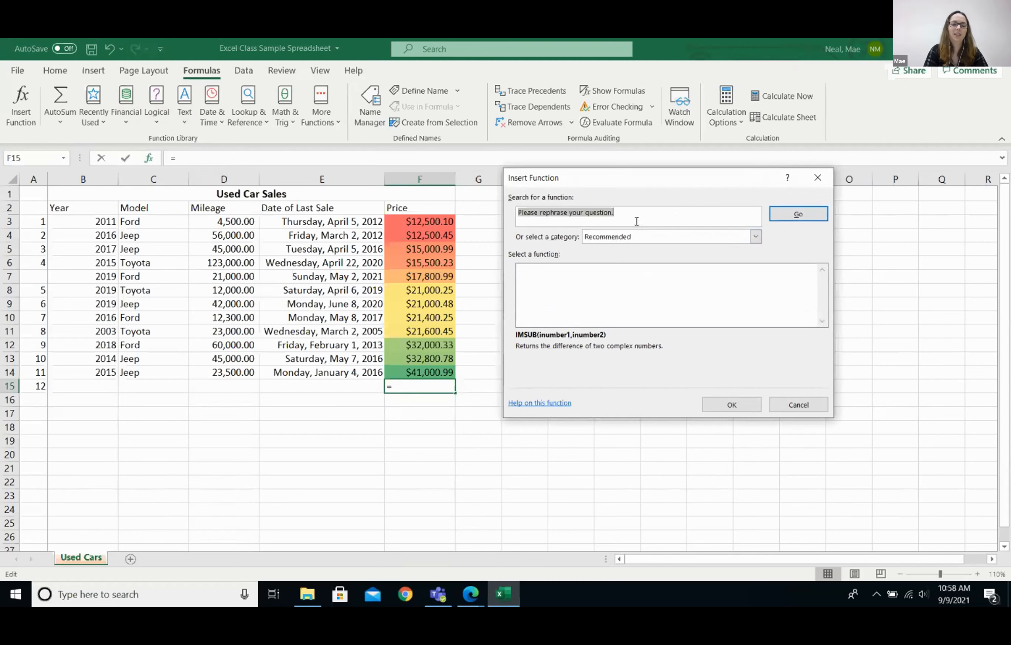
text(subtraction)
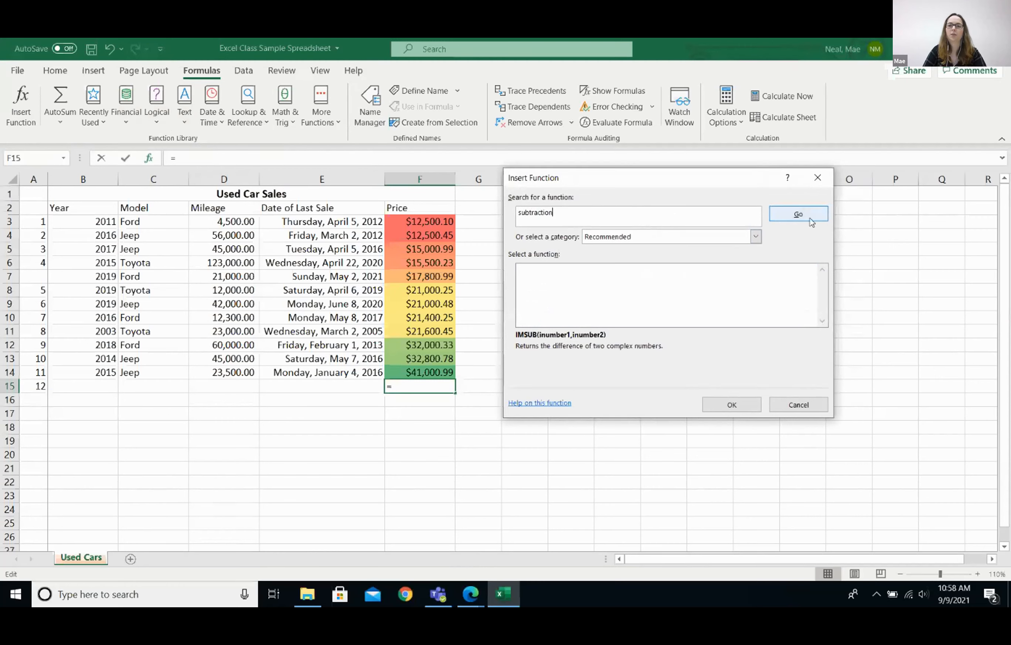
click(798, 214)
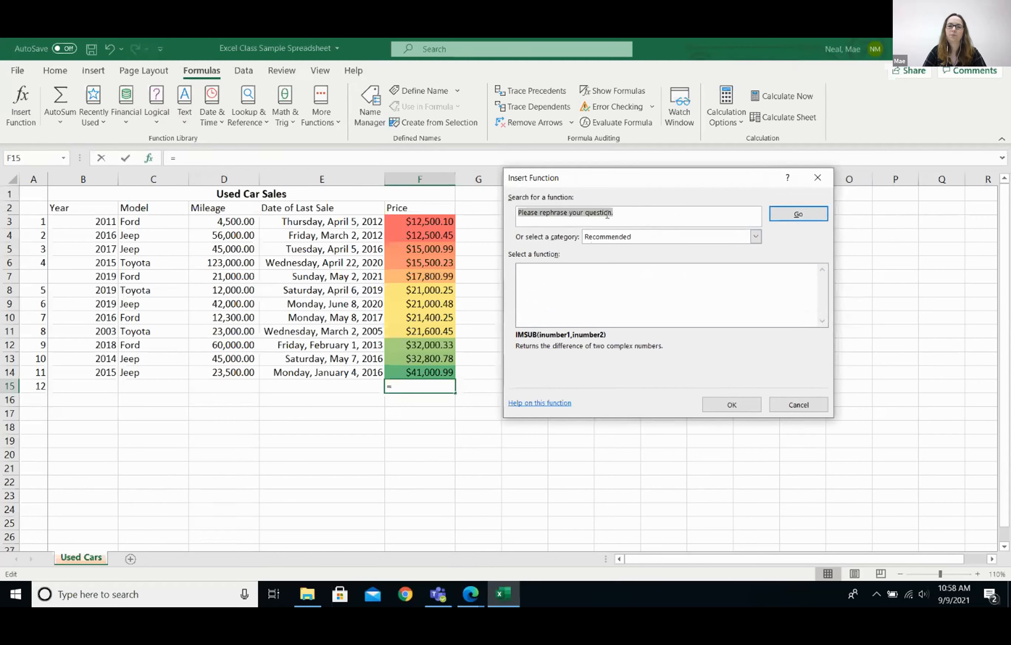
click(624, 211)
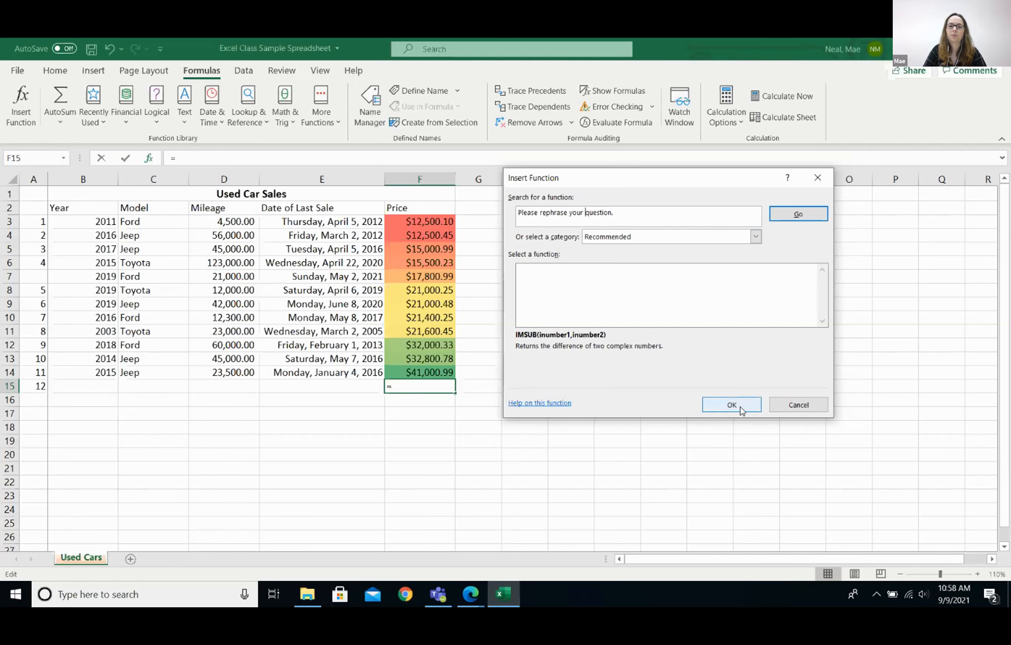
click(801, 407)
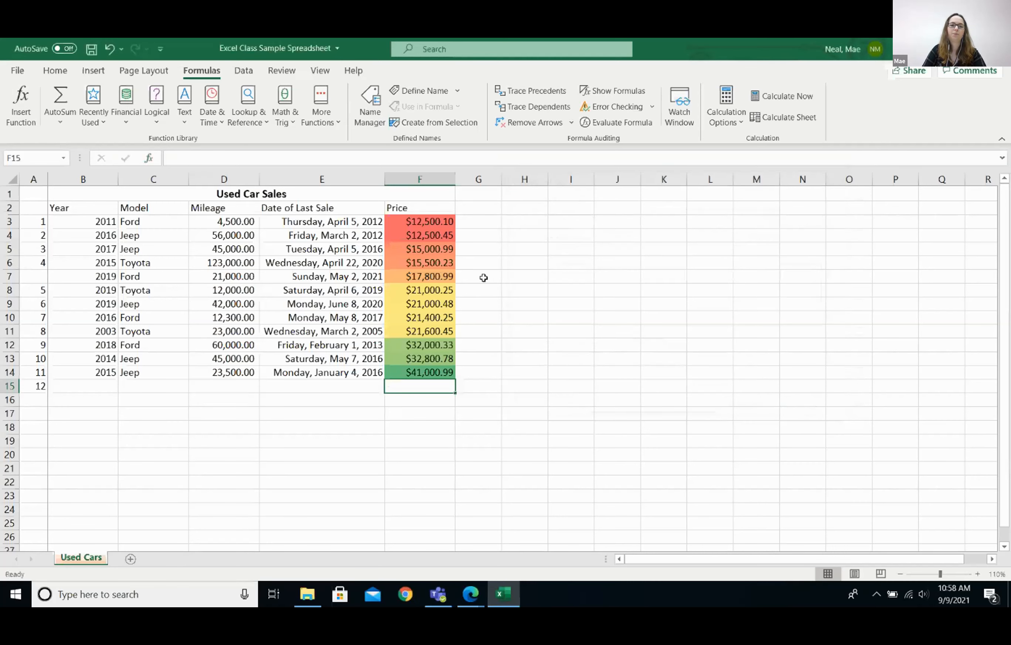
click(483, 225)
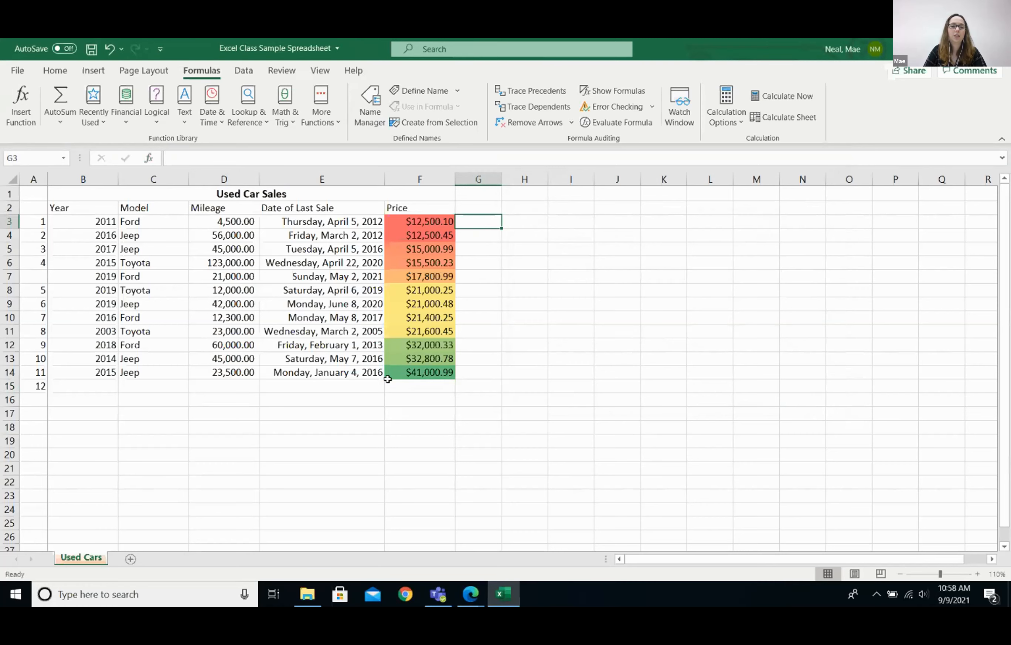
- Set the sheet's print layout to landscape orientation and review the choices for what to print, keeping Print Active Sheets
click(18, 71)
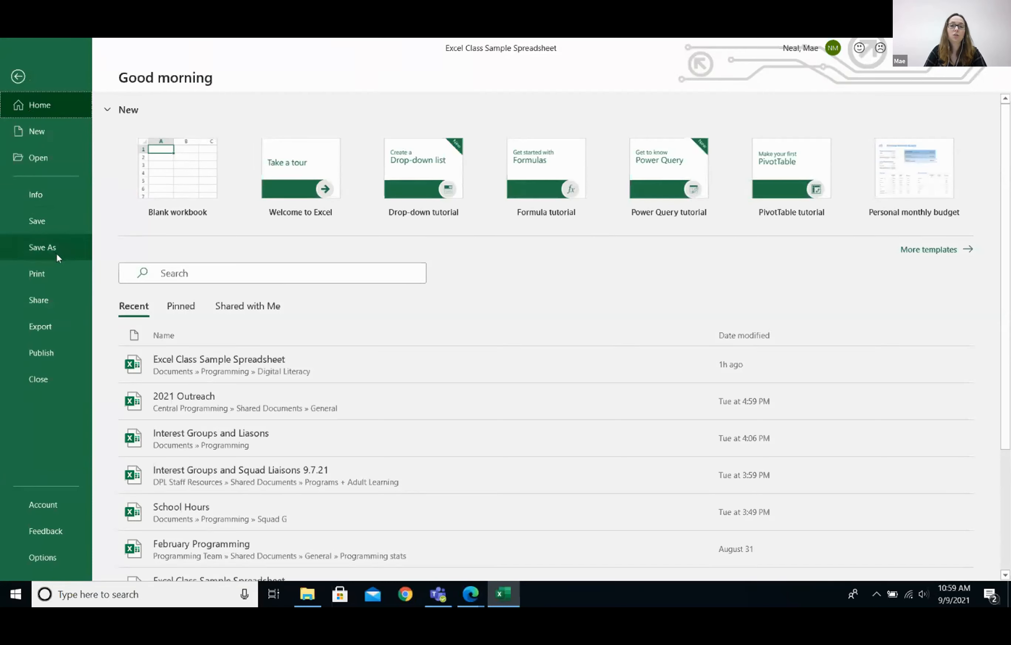
click(50, 271)
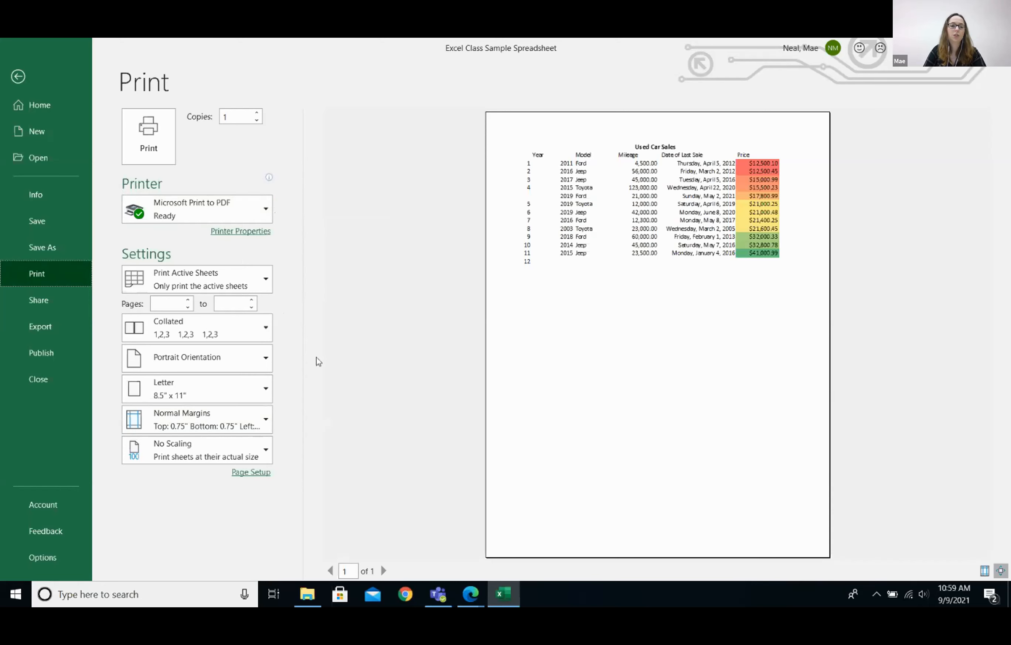
click(264, 360)
click(219, 416)
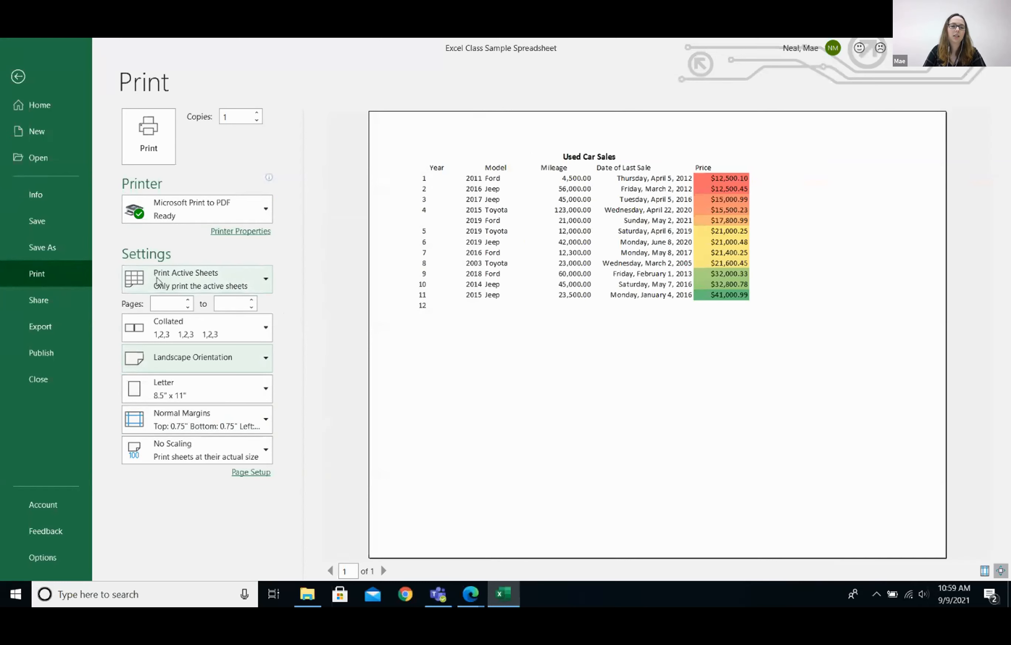
click(266, 281)
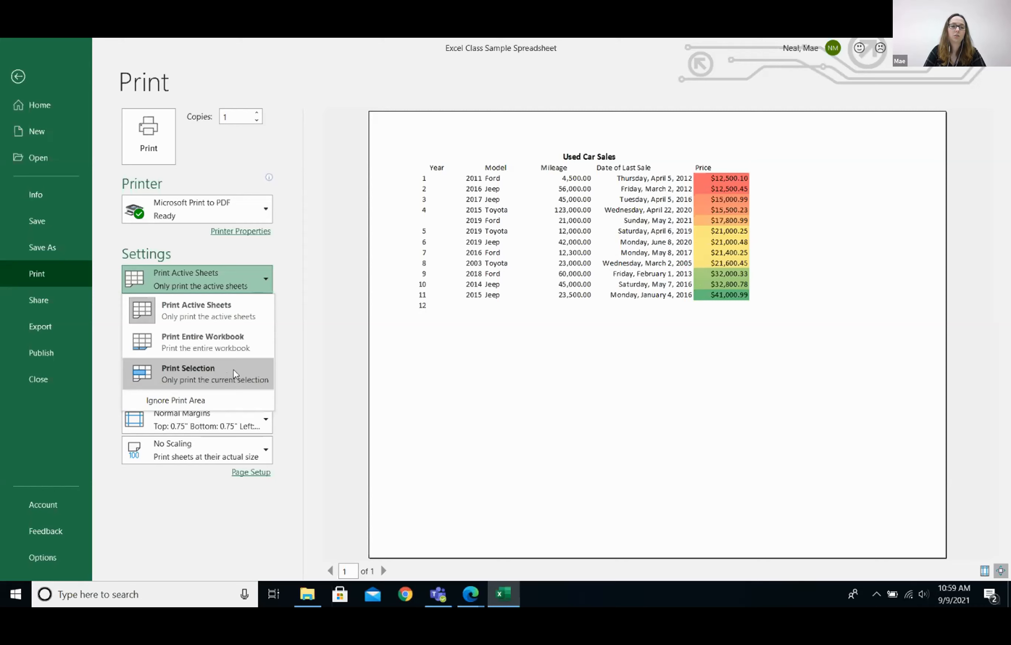
click(284, 320)
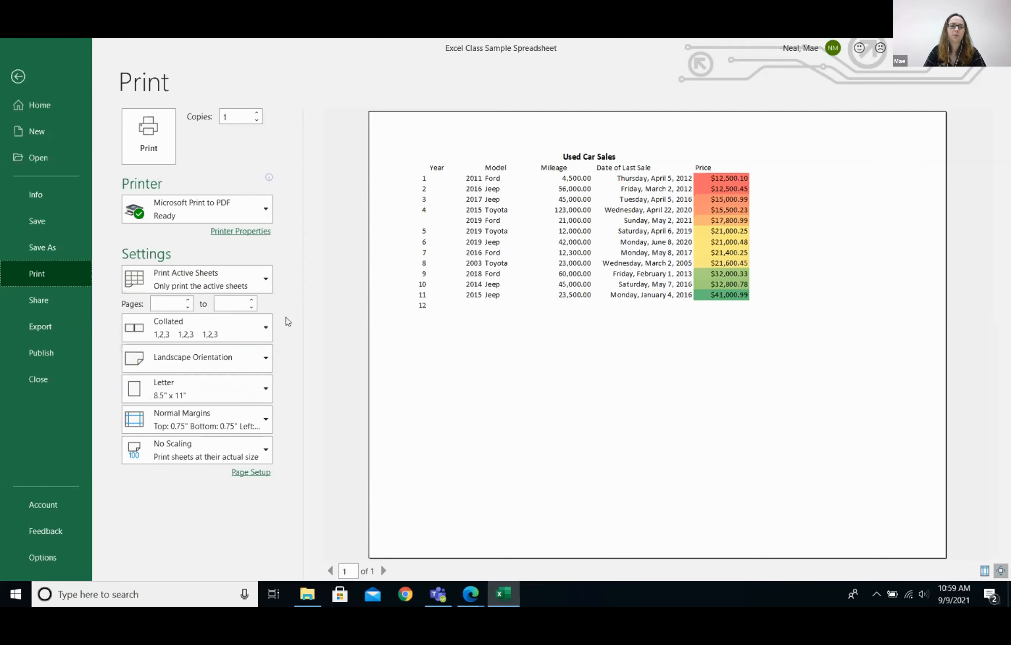
- Select the used car table B1:F14 and set the print settings to Print Selection, then return to the sheet and deselect the range
click(18, 78)
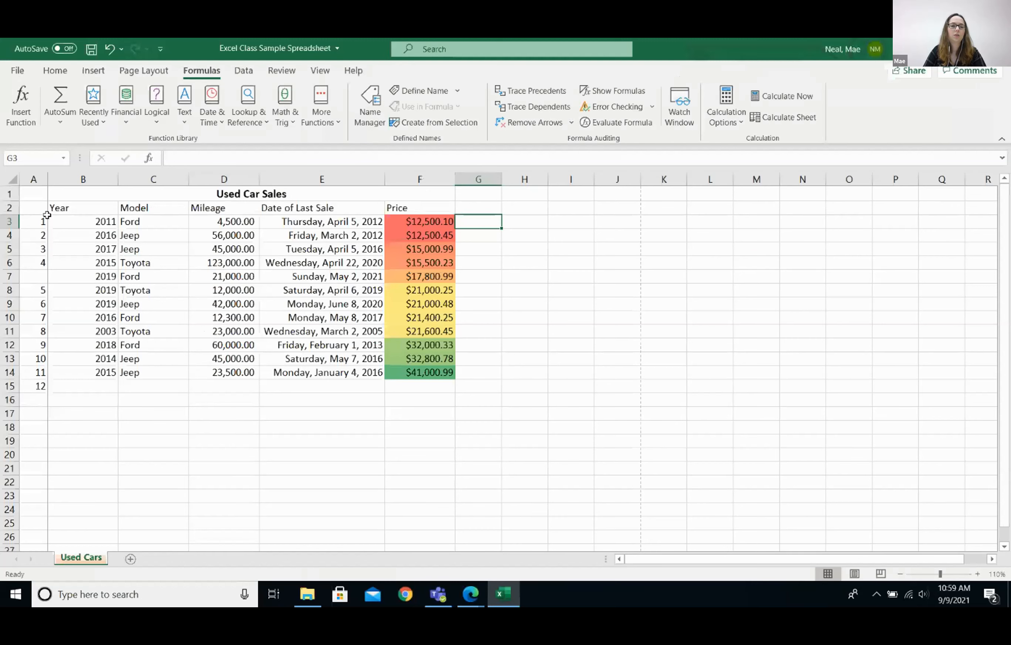
drag(54, 194, 454, 377)
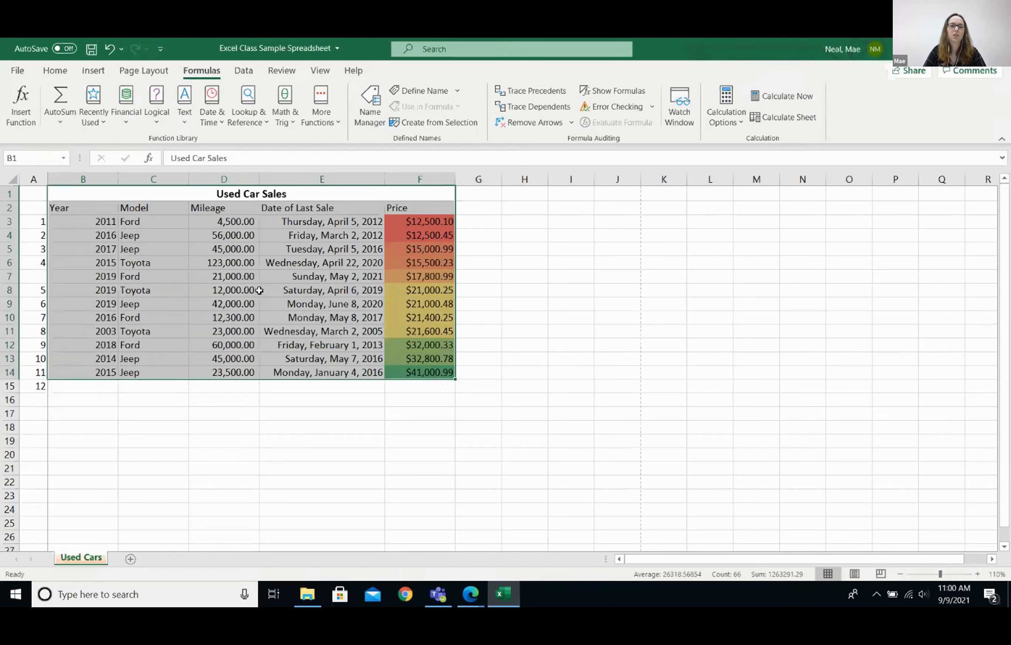
click(17, 70)
click(50, 277)
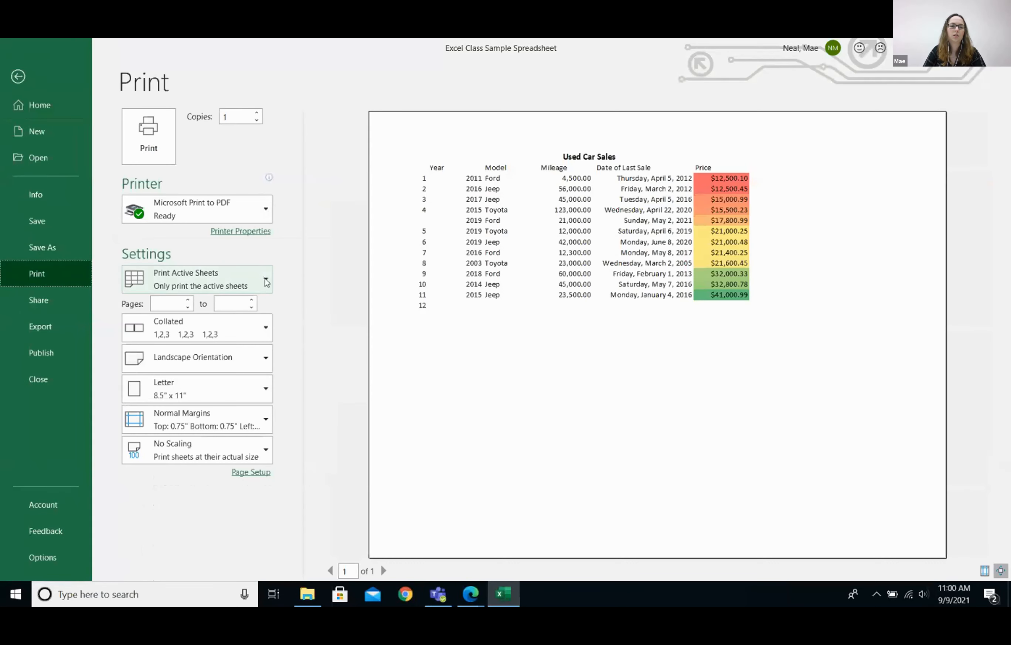
click(266, 281)
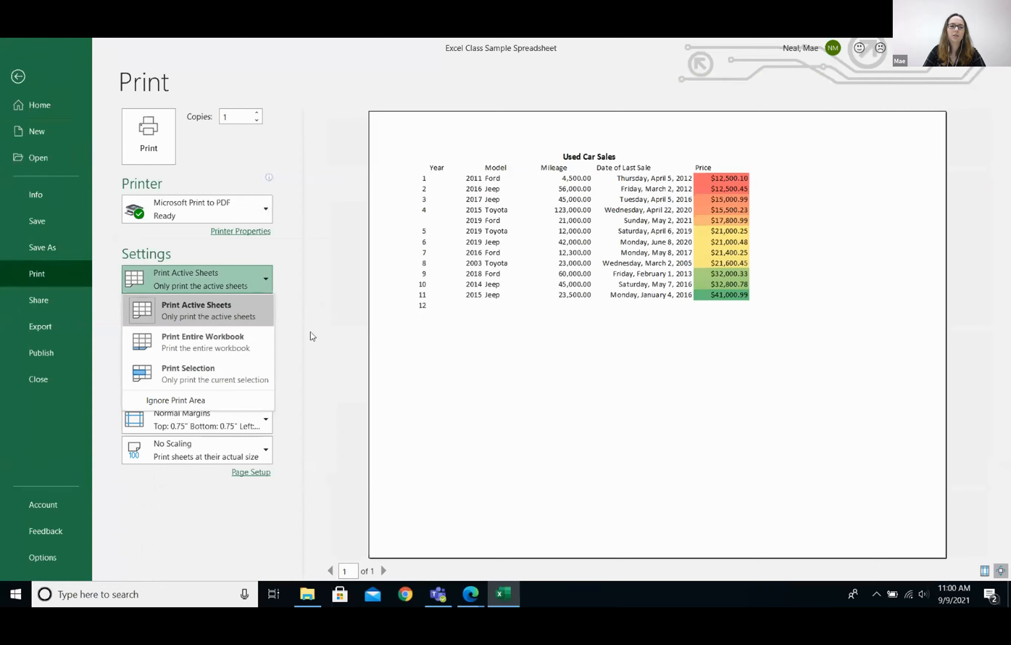
click(198, 372)
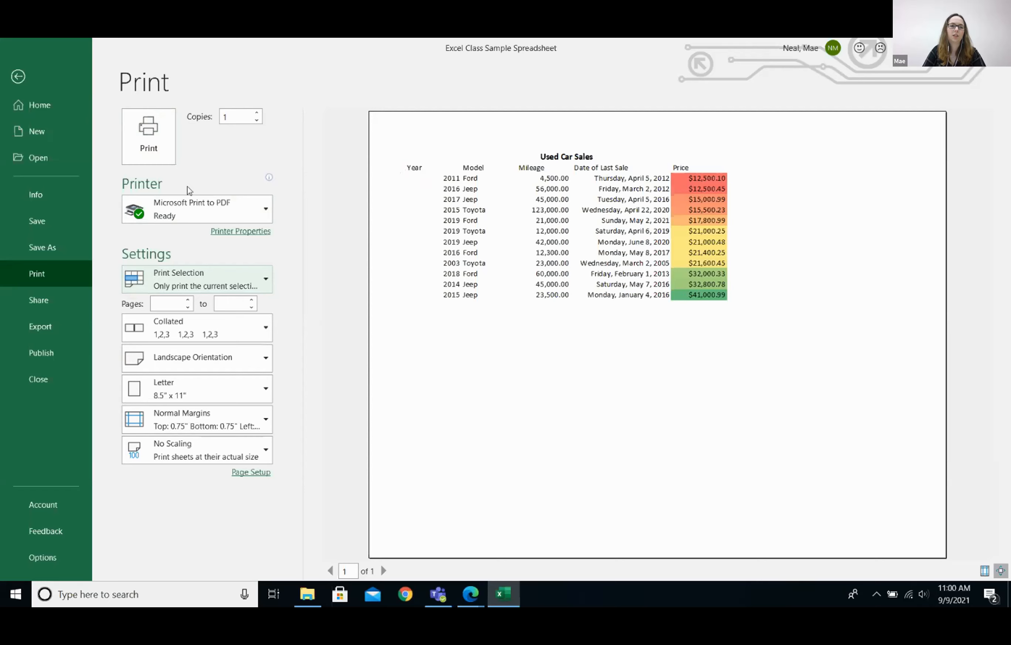
click(18, 77)
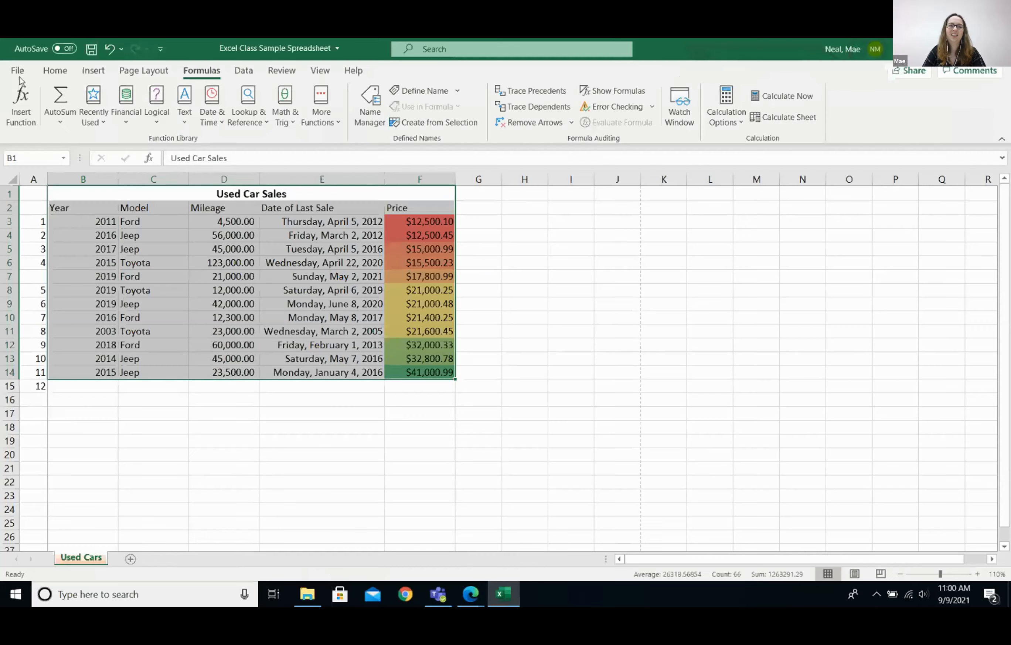
click(485, 207)
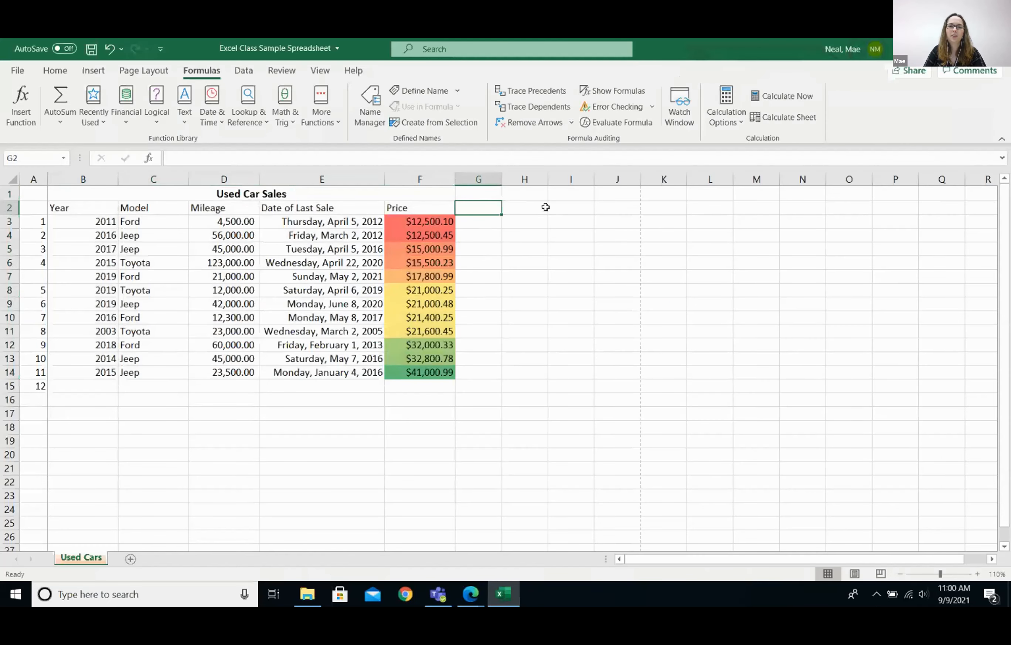
click(533, 211)
click(483, 208)
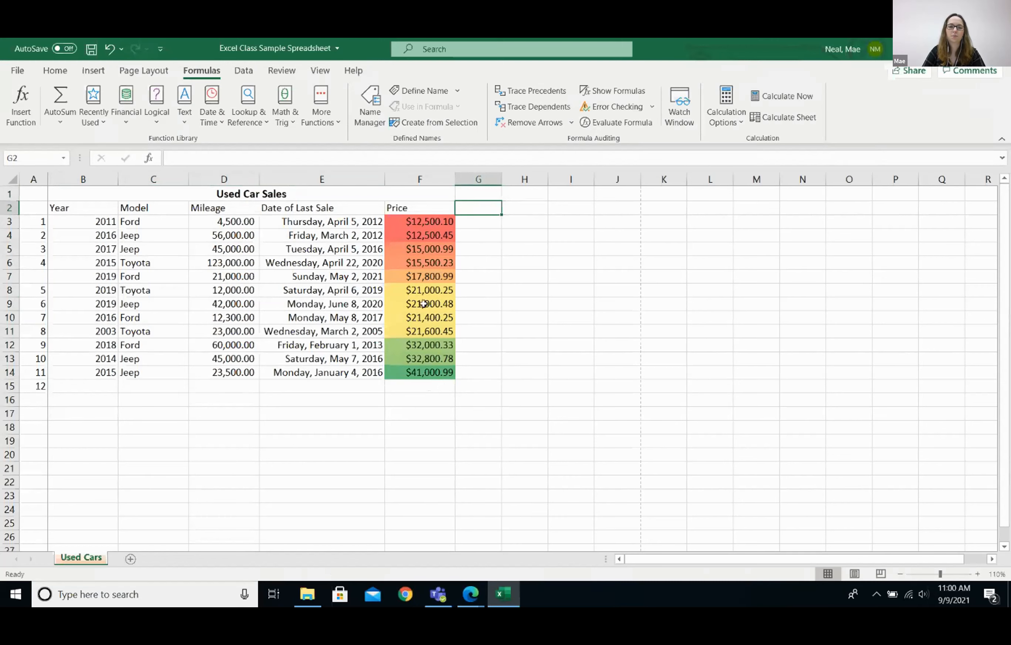
- Enter the formula =(F3-F4) in F15 to subtract the second car's price from the first, and reselect the cell
click(414, 388)
double_click(415, 387)
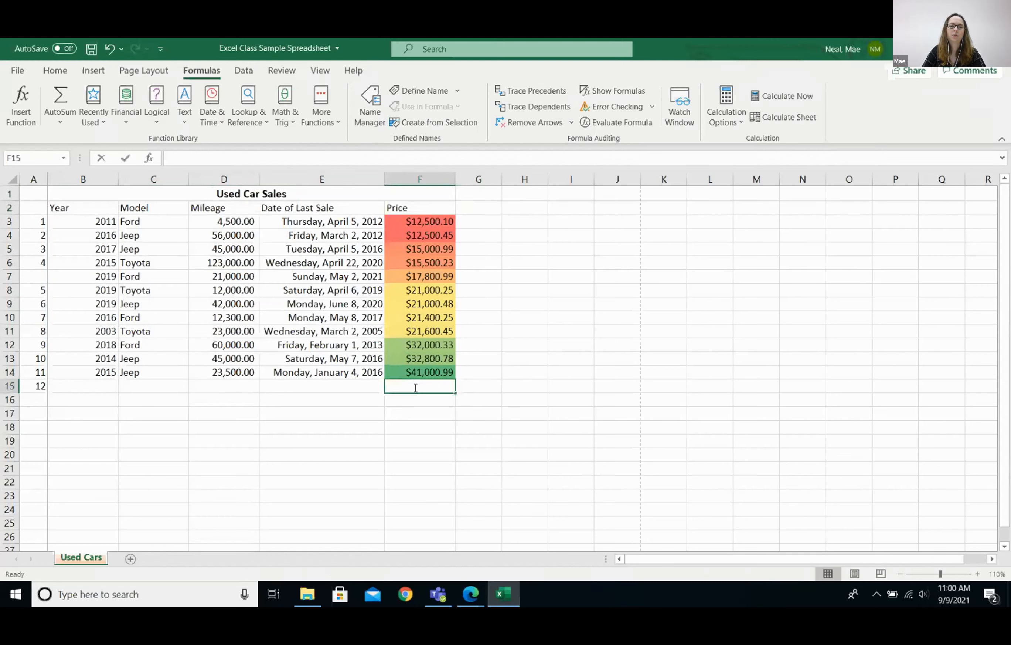
text(=()
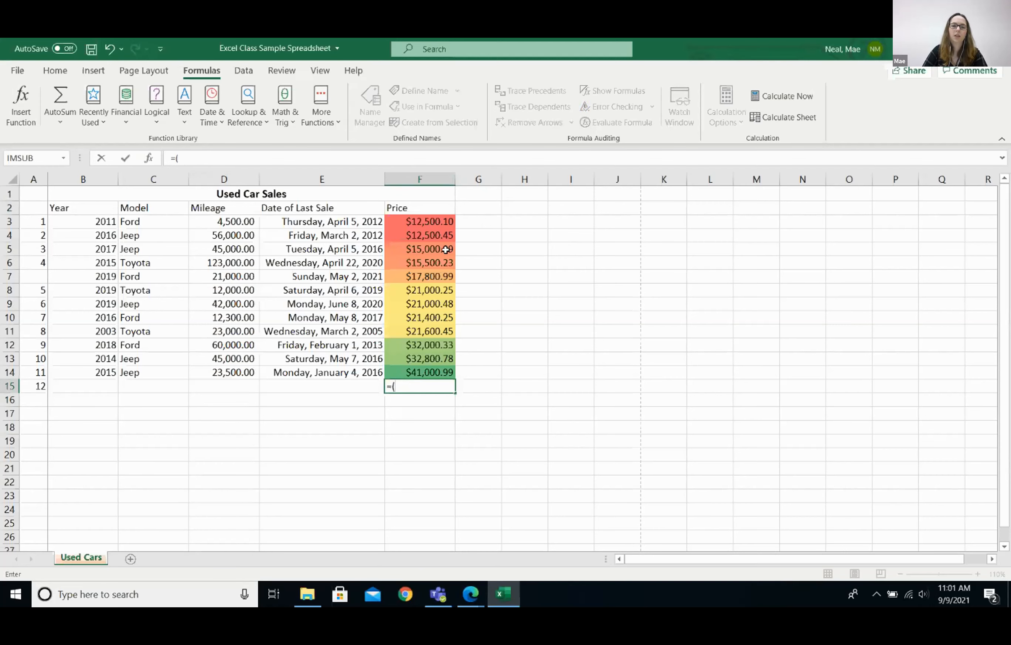
click(438, 221)
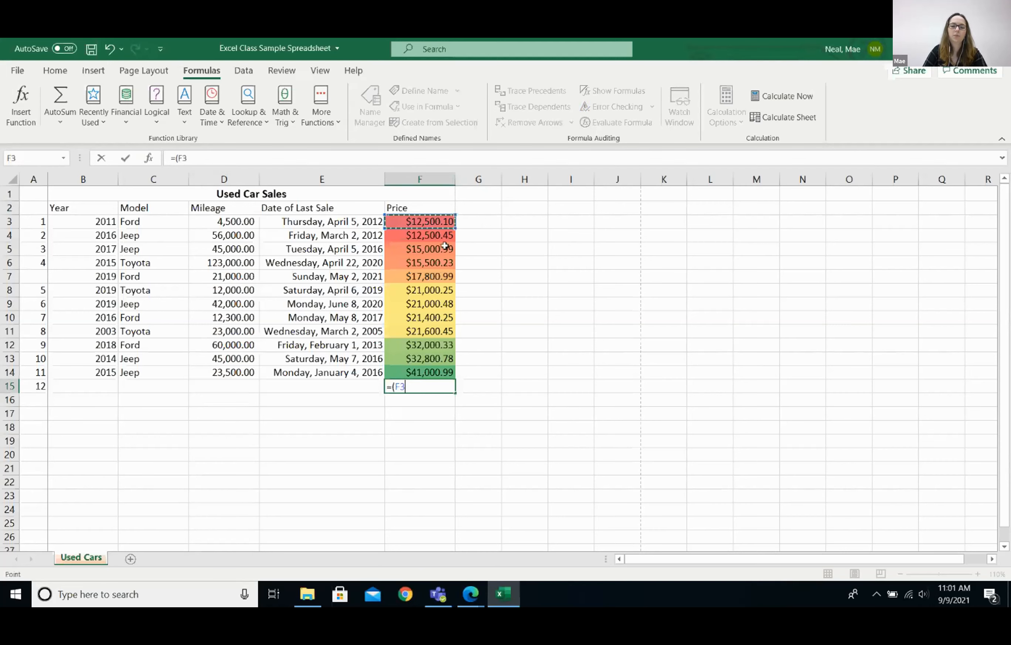
text(-)
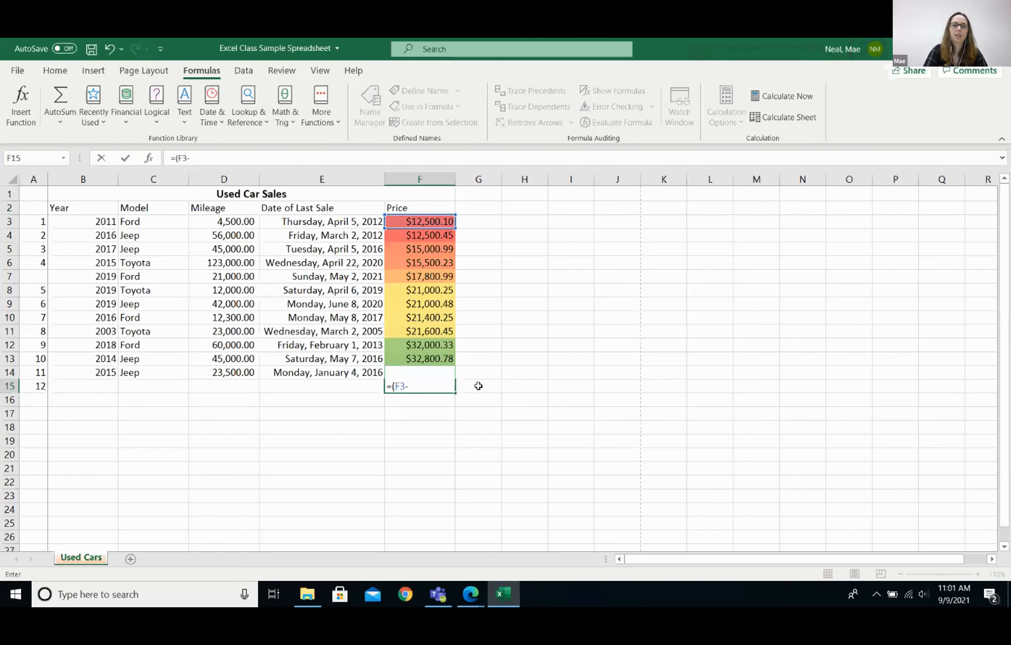
click(430, 236)
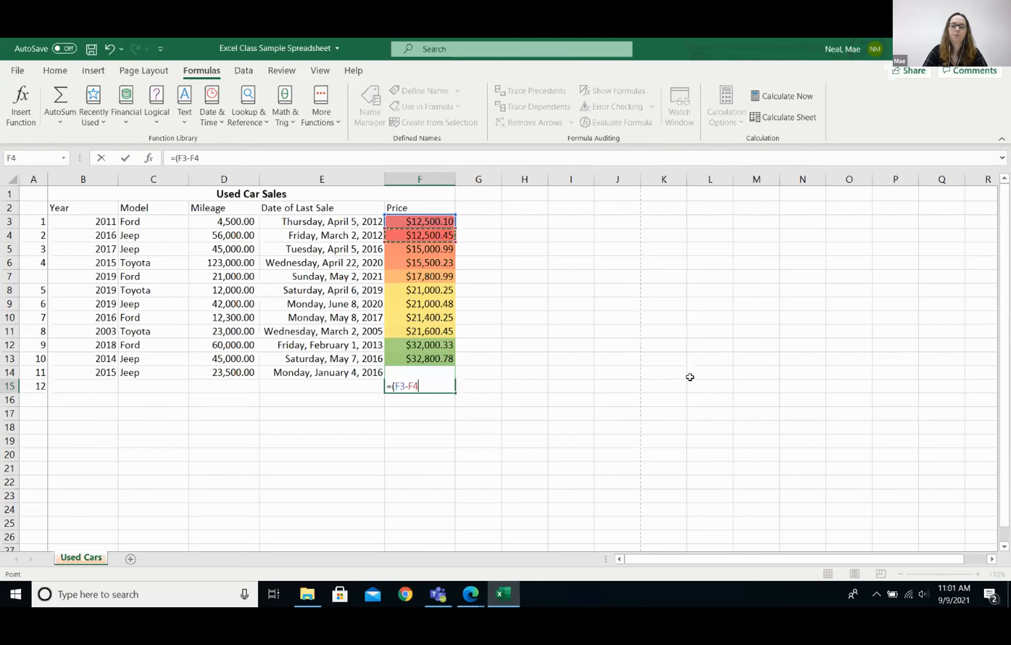
text())
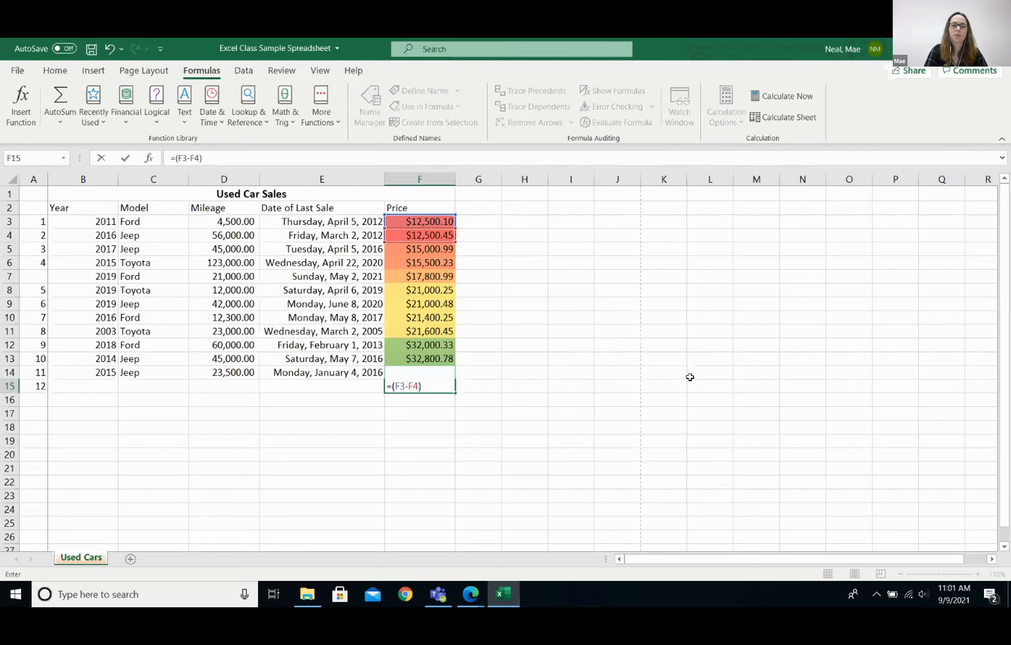
key(Return)
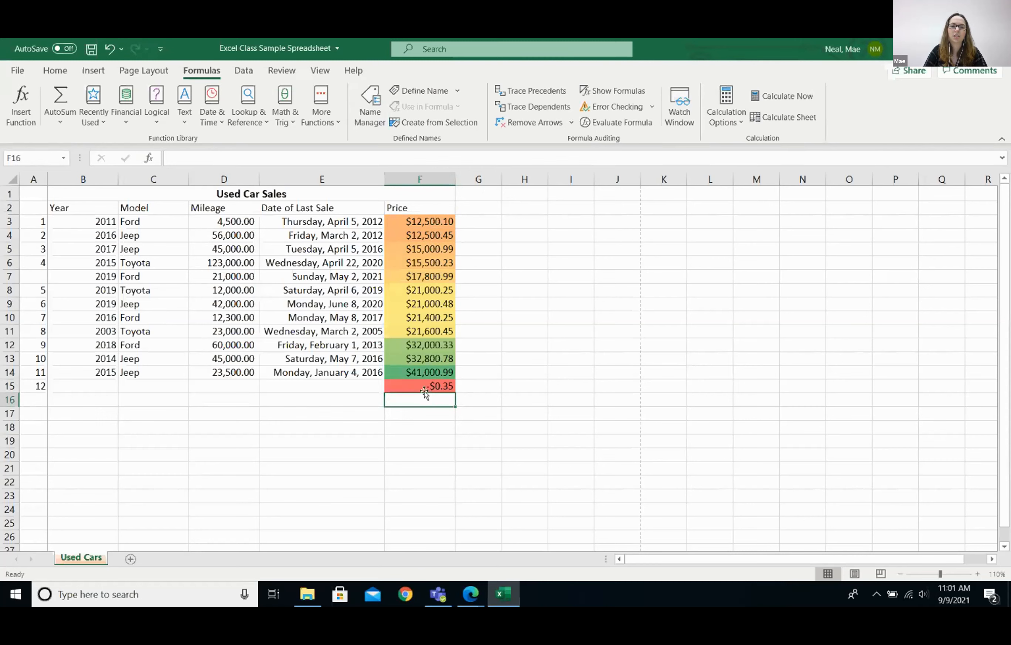
click(408, 386)
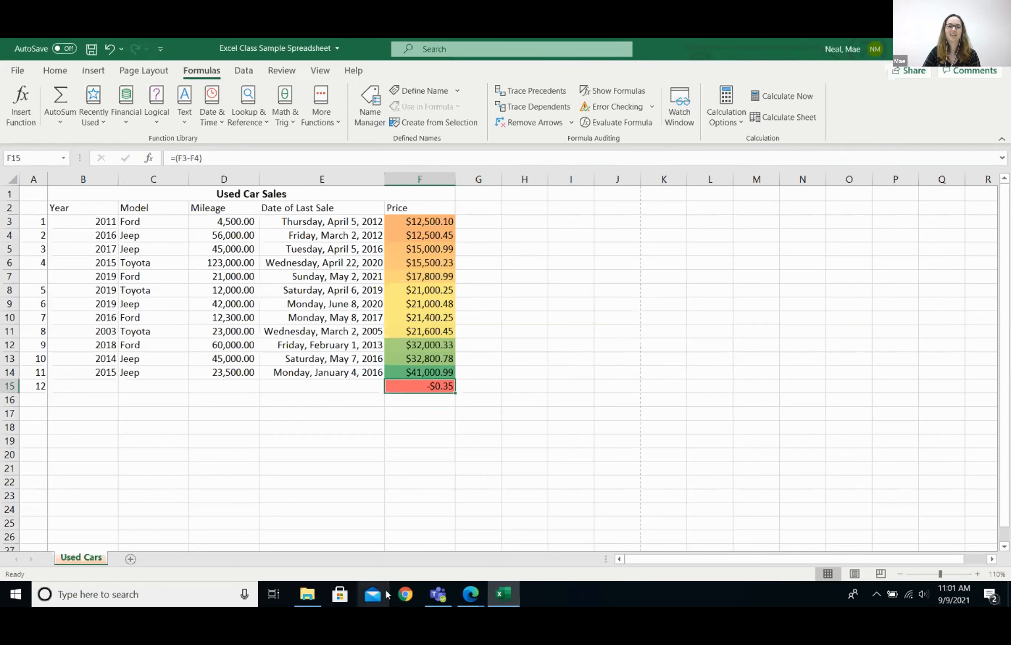
- Fill the row numbers in A3:A14 as a continuous series from 1 to 12 and erase the leftover number in A15
mouse_move(505, 596)
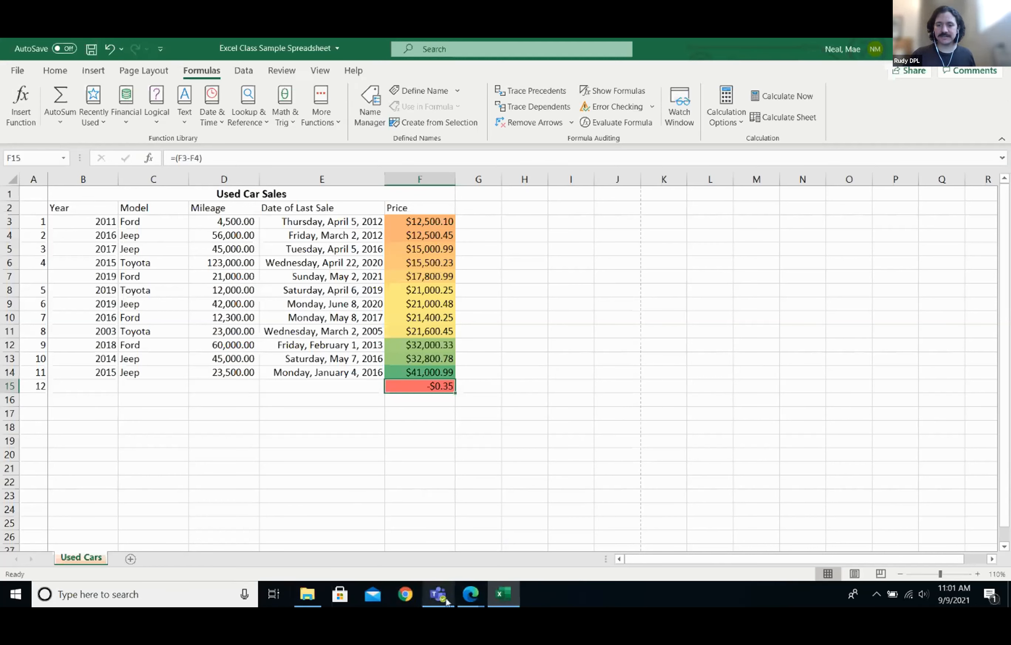
mouse_move(472, 594)
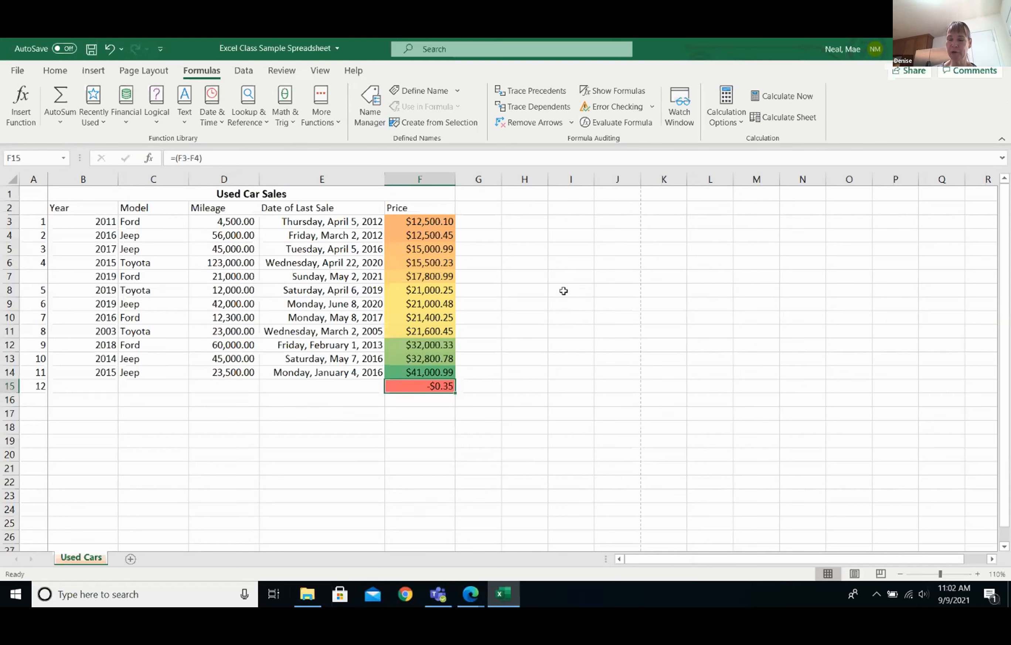
drag(47, 227, 44, 377)
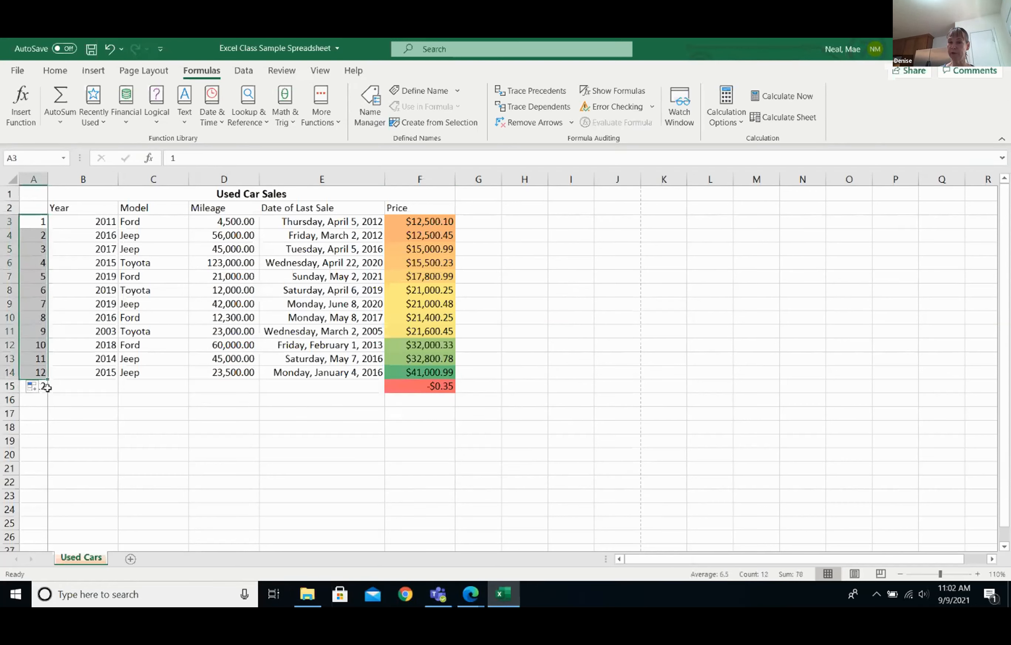
click(42, 385)
key(BackSpace)
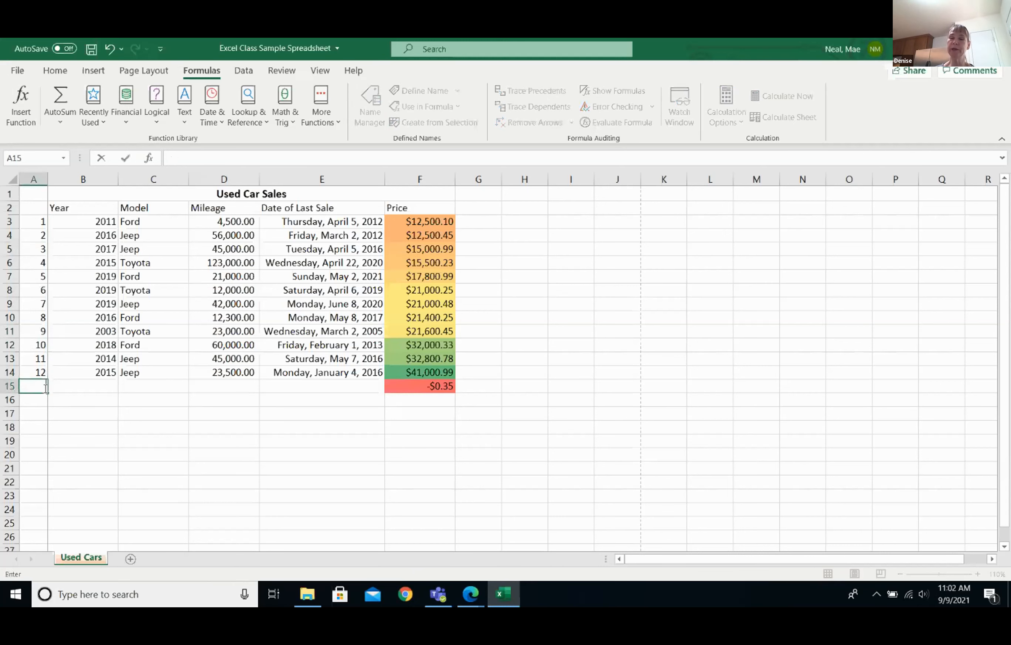